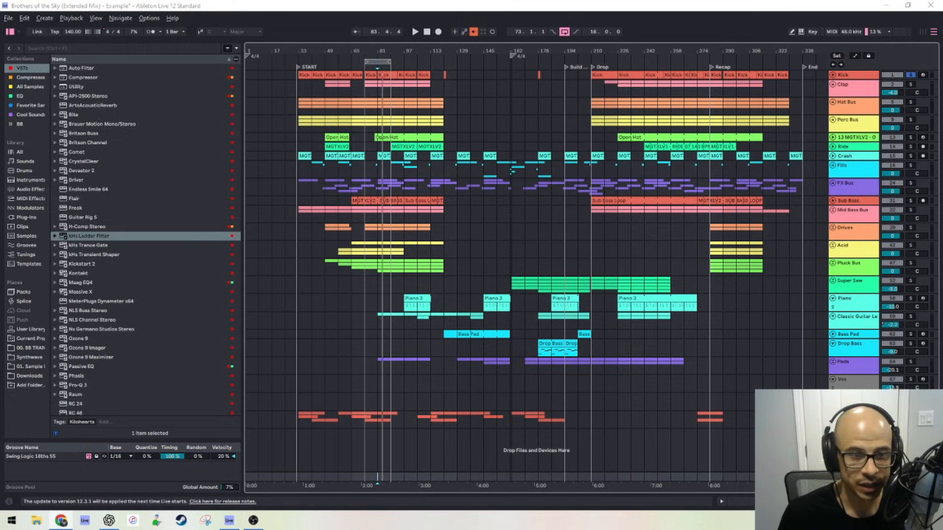
# Look over the artist's Beatport page and the Adelphi release statistics in Spotify for Artists.
pyautogui.moveTo(942, 130); pyautogui.dragTo(239, 131)
pyautogui.doubleClick(351, 131)
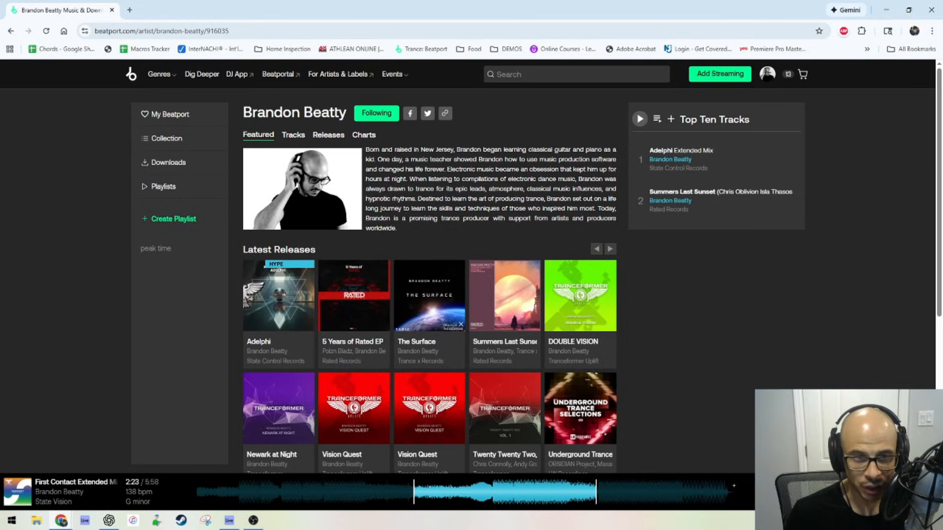
pyautogui.moveTo(0, 89); pyautogui.dragTo(172, 9)
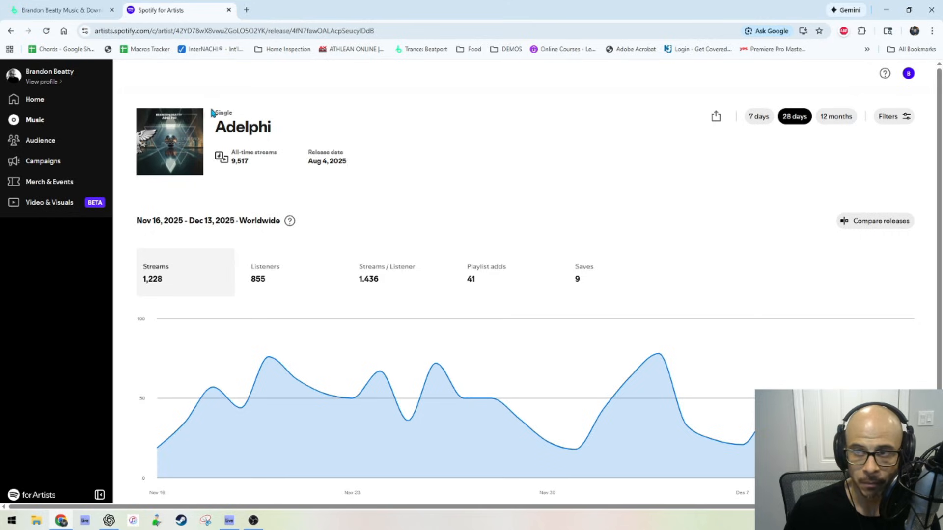
pyautogui.click(229, 11)
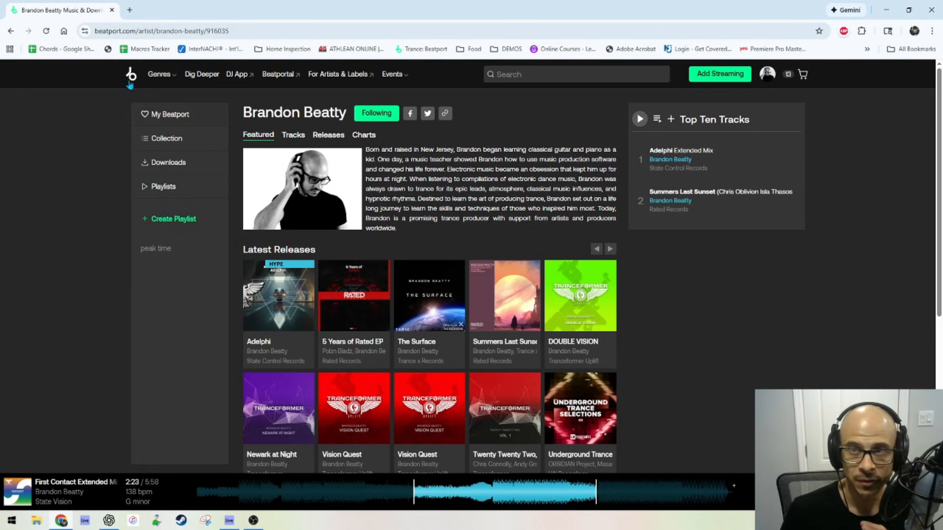
pyautogui.click(113, 10)
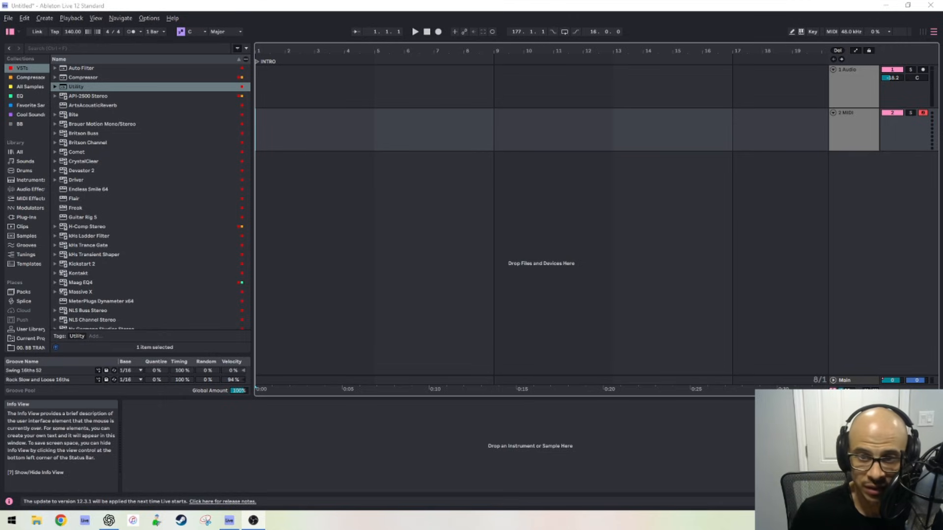
# Load the VUMT plug-in from the VSTs collection onto the 2 MIDI track and close its plug-in window.
pyautogui.scroll(-7, 83, 276)
pyautogui.scroll(-5, 84, 275)
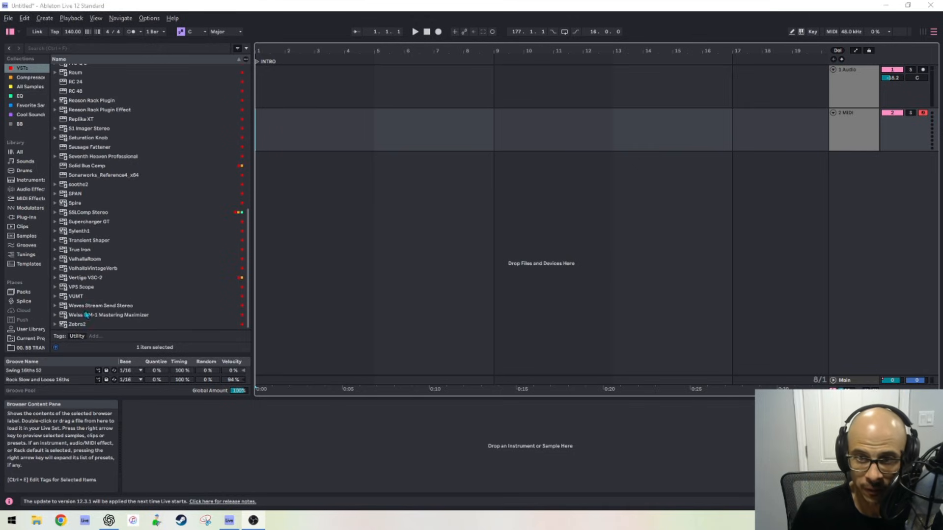
pyautogui.click(74, 296)
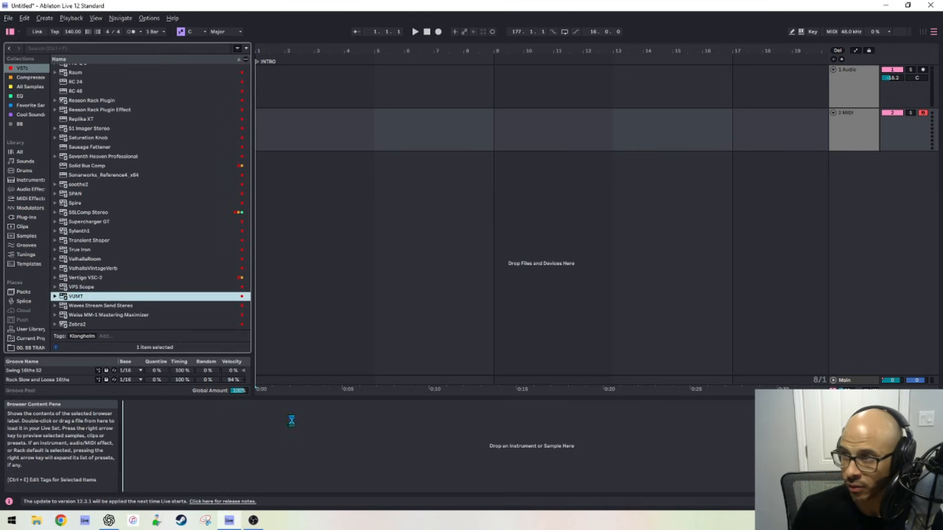
pyautogui.click(196, 405)
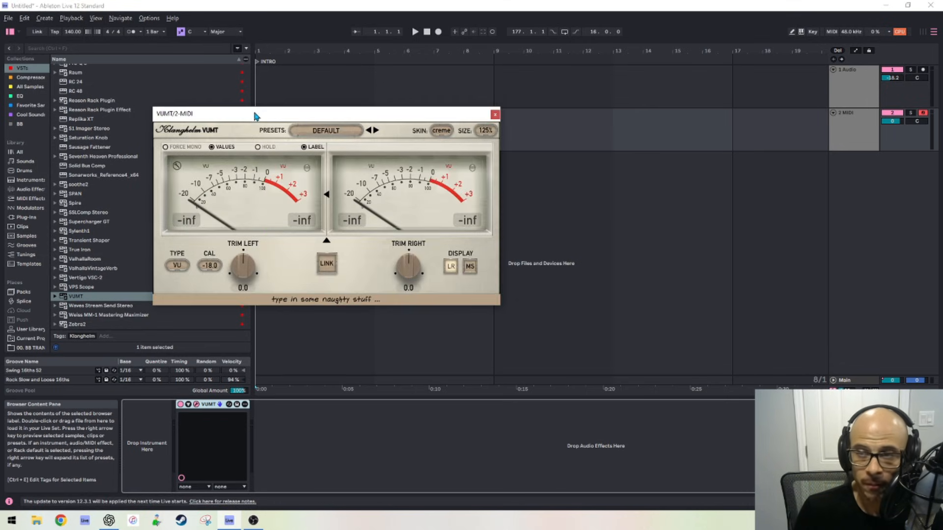
pyautogui.moveTo(248, 119); pyautogui.dragTo(375, 103)
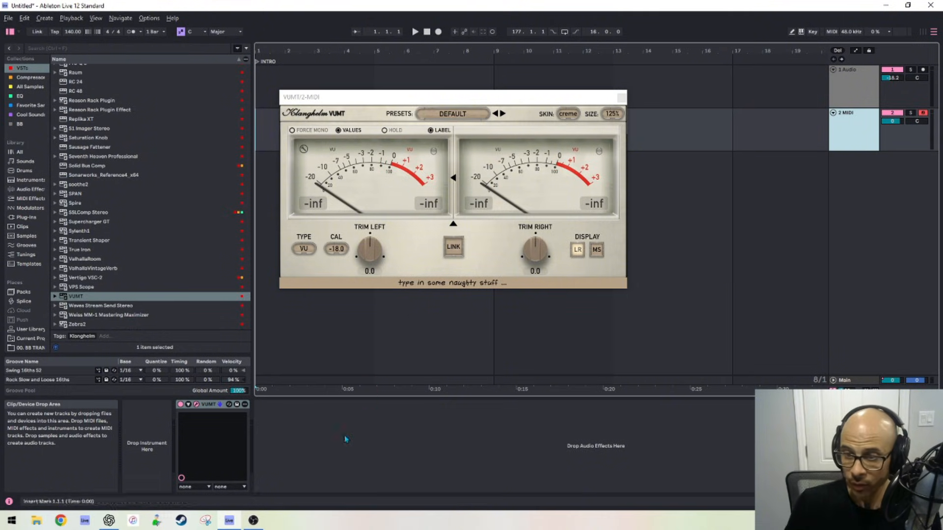
pyautogui.click(623, 98)
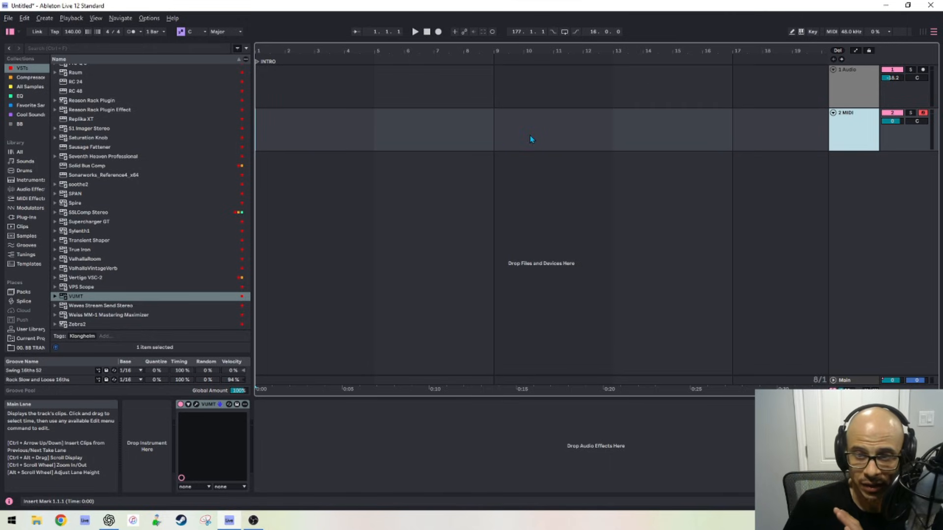
# Load the sample MGTXLV2 - TRANCE KICK 52 140 BPM A.wav as the instrument before VUMT on the MIDI track.
pyautogui.scroll(15, 114, 201)
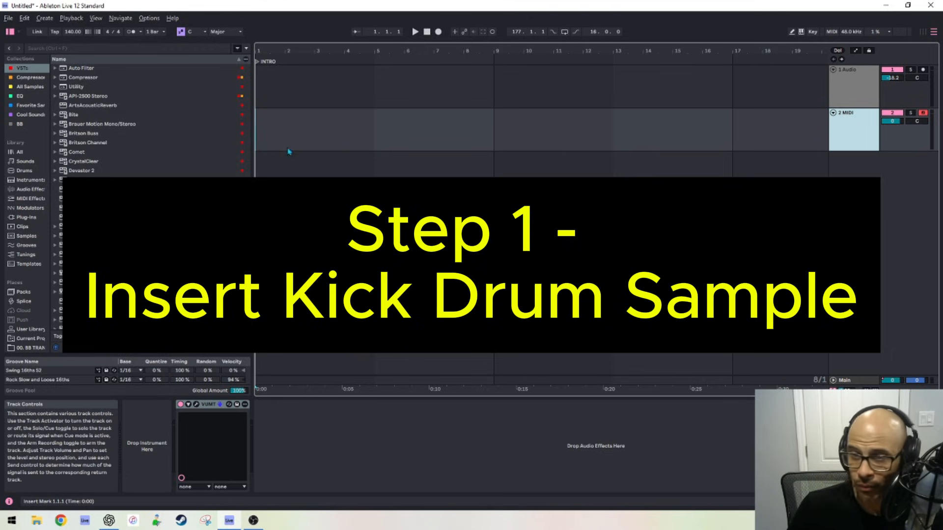
pyautogui.click(31, 87)
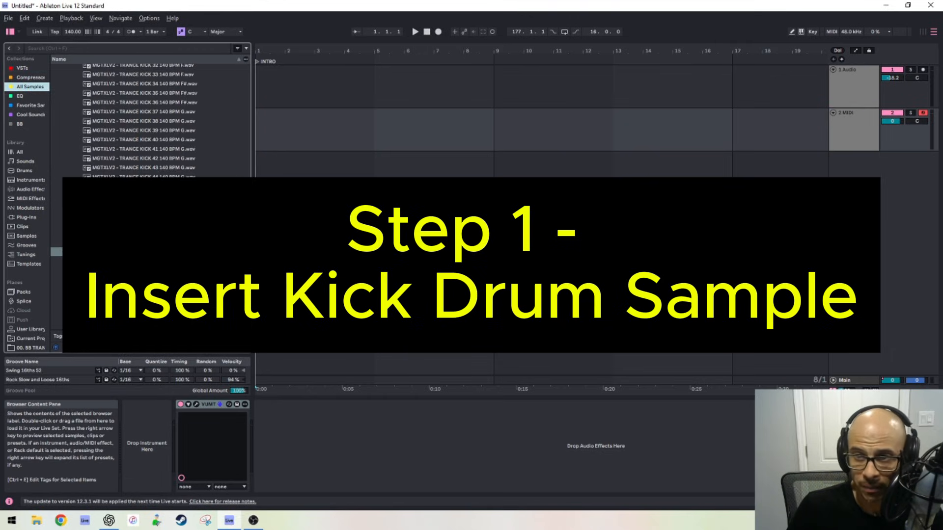
pyautogui.moveTo(142, 252); pyautogui.dragTo(156, 451)
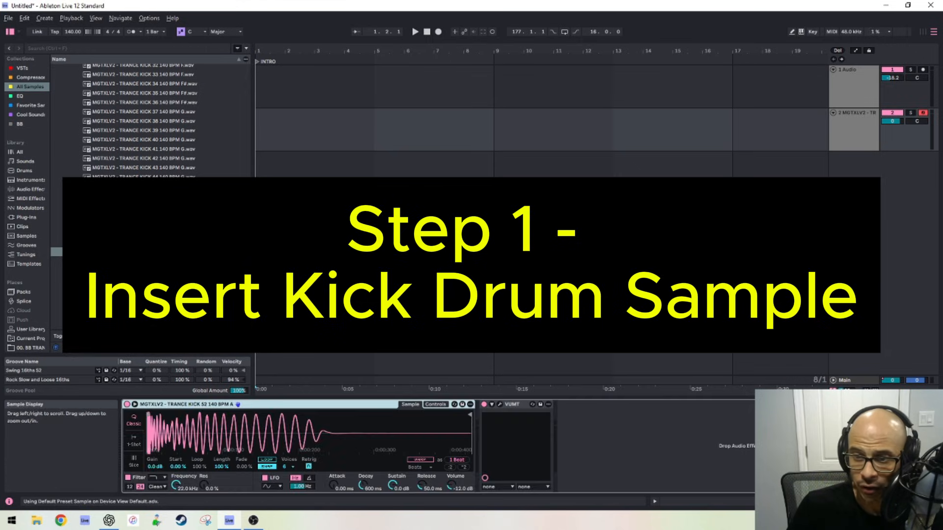
# Create an eight-bar MIDI clip on the kick track and set its note grid to 1/8.
pyautogui.doubleClick(303, 132)
pyautogui.doubleClick(295, 115)
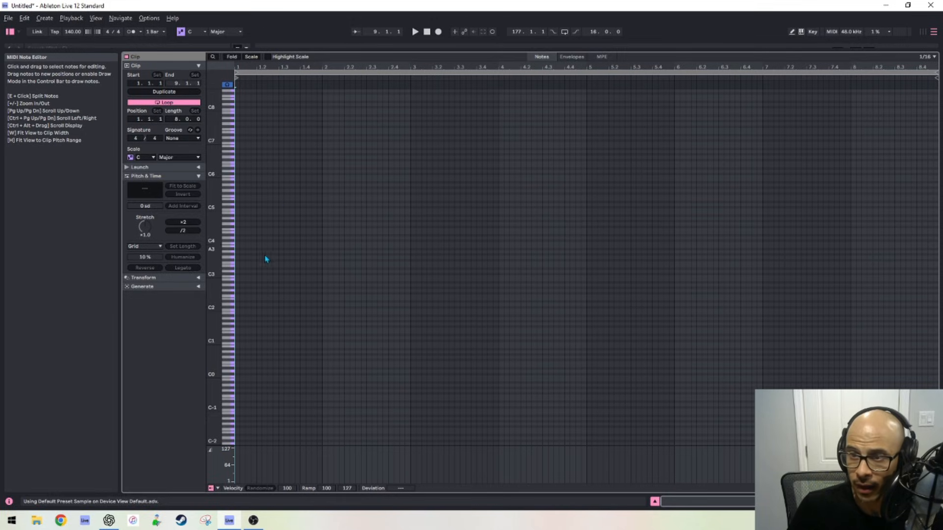
pyautogui.rightClick(262, 258)
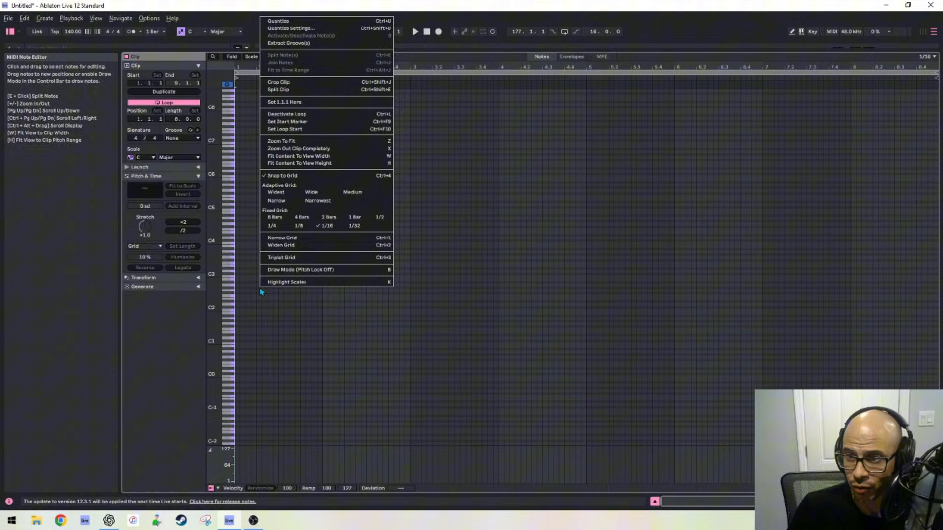
pyautogui.click(299, 225)
# Draw a 1/8 kick note at C3 and duplicate it onto every beat across the eight-bar clip.
pyautogui.press('b')
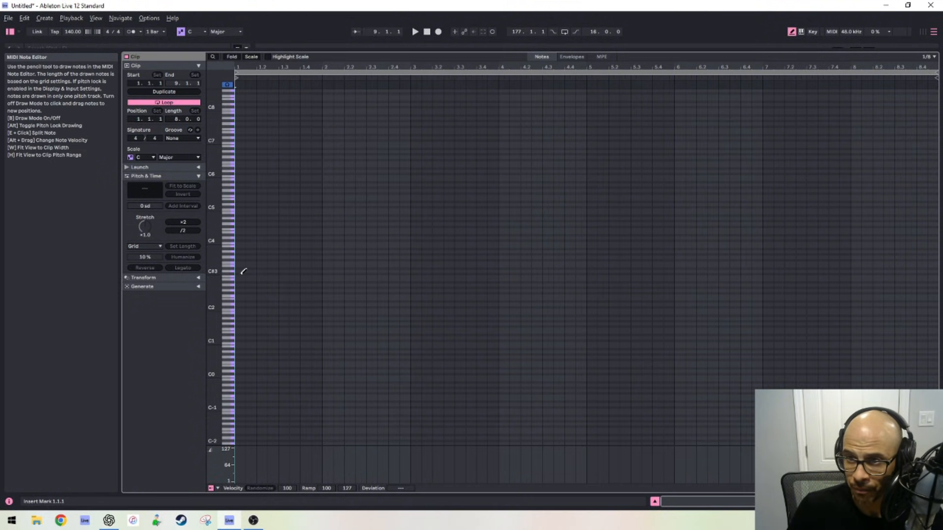
pyautogui.click(242, 274)
pyautogui.press('Down')
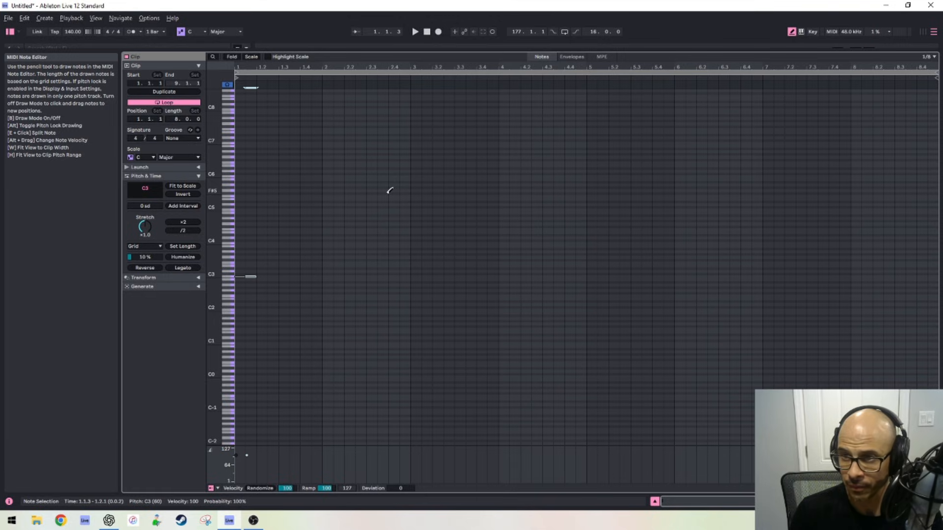
pyautogui.hotkey('ctrl', 'd')
pyautogui.hotkey('ctrl', 'd')
pyautogui.hotkey('ctrl', 'd')
pyautogui.hotkey('ctrl', 'a')
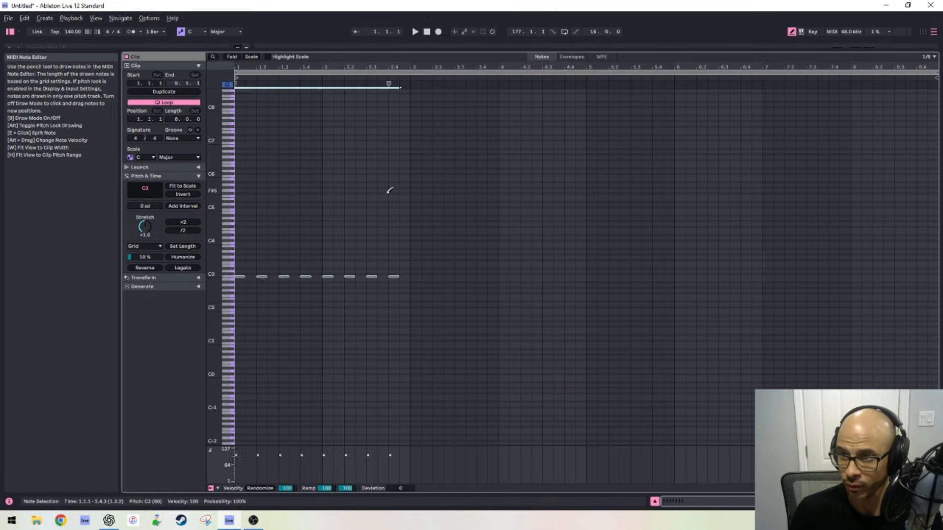
pyautogui.hotkey('ctrl', 'd')
pyautogui.press('Right')
pyautogui.hotkey('ctrl', 'a')
pyautogui.hotkey('ctrl', 'd')
pyautogui.press('Right')
# Return to the kick track's devices and play the pattern with the VUMT meter window open.
pyautogui.hotkey('shift', 'Tab')
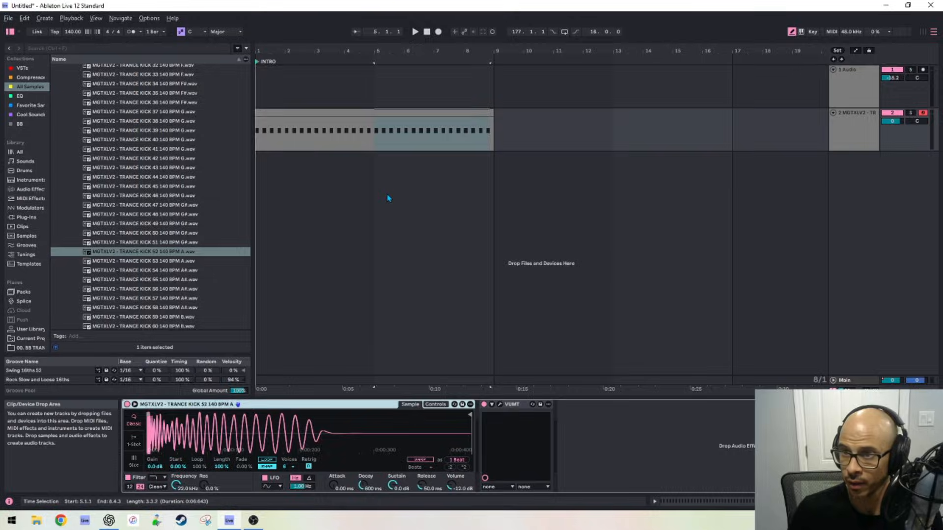
pyautogui.press('space')
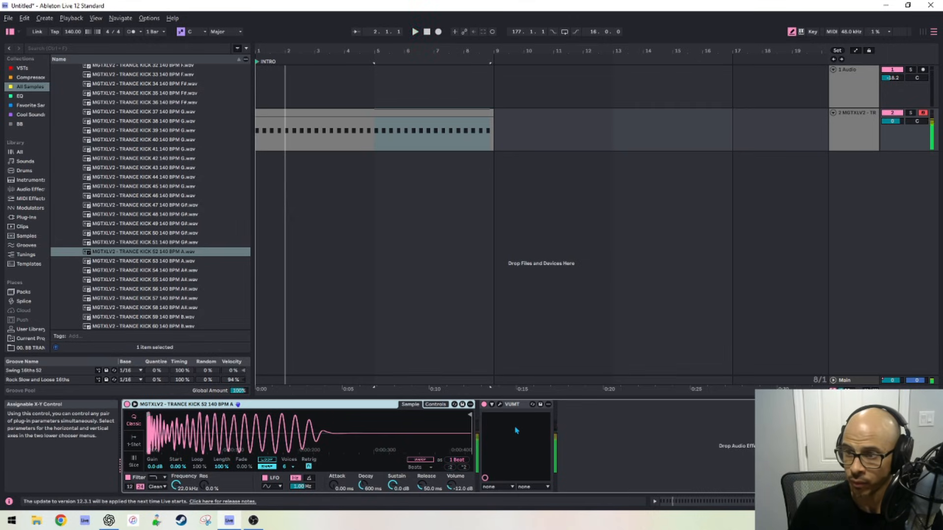
pyautogui.click(500, 404)
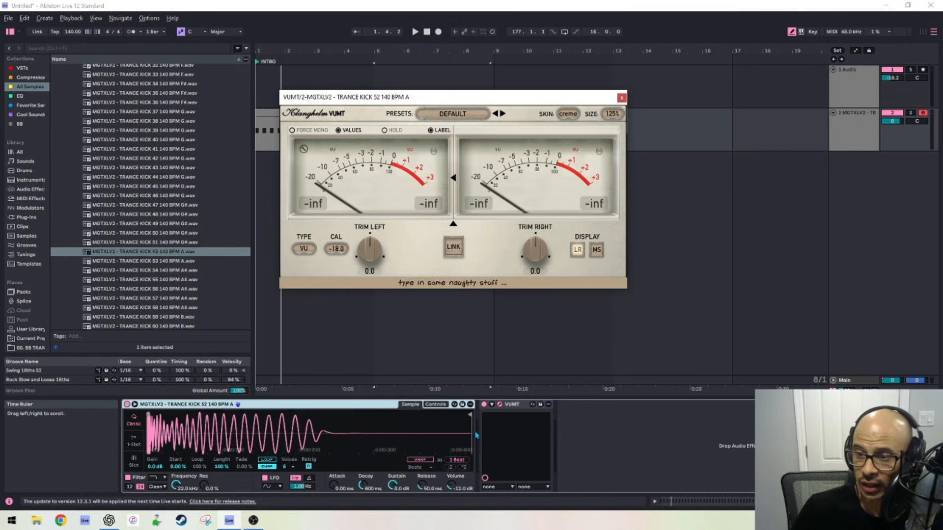
# Insert a Utility device from the VSTs collection between the kick sampler and VUMT.
pyautogui.click(23, 68)
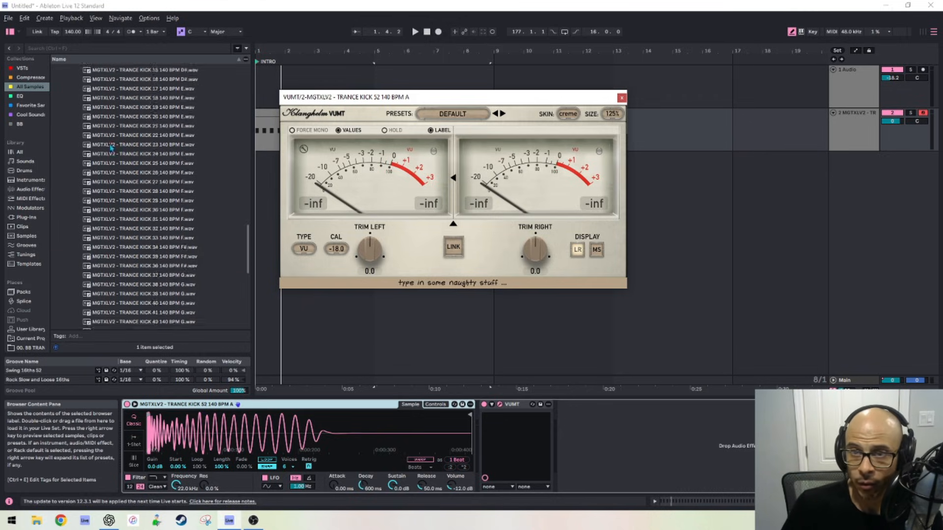
pyautogui.scroll(-5, 71, 98)
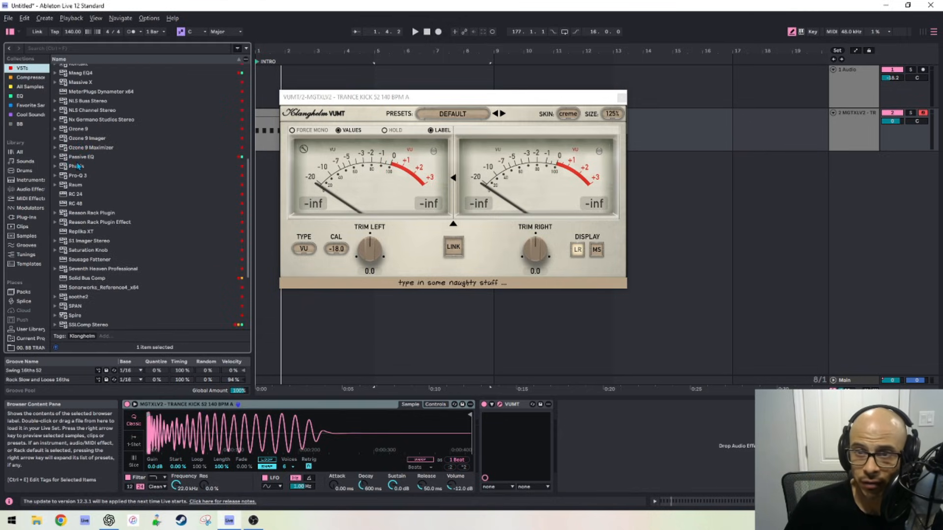
pyautogui.scroll(5, 111, 170)
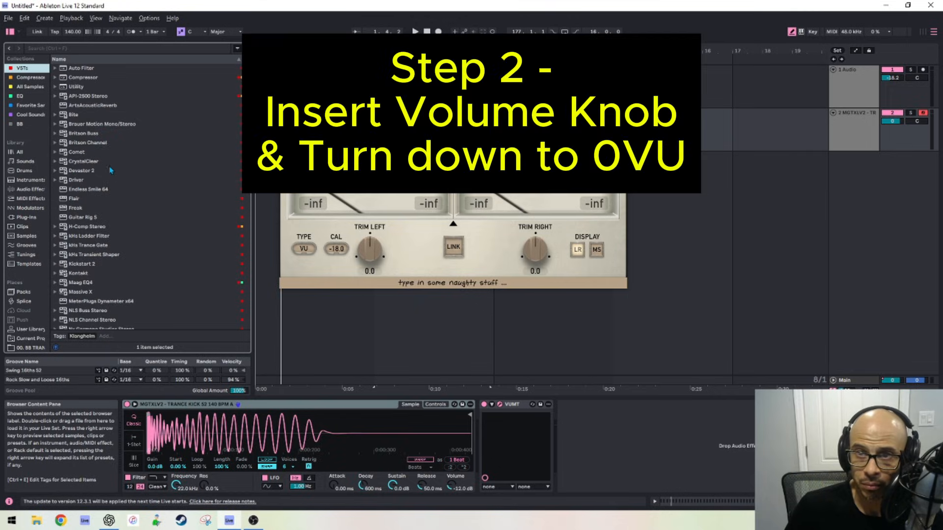
pyautogui.click(76, 87)
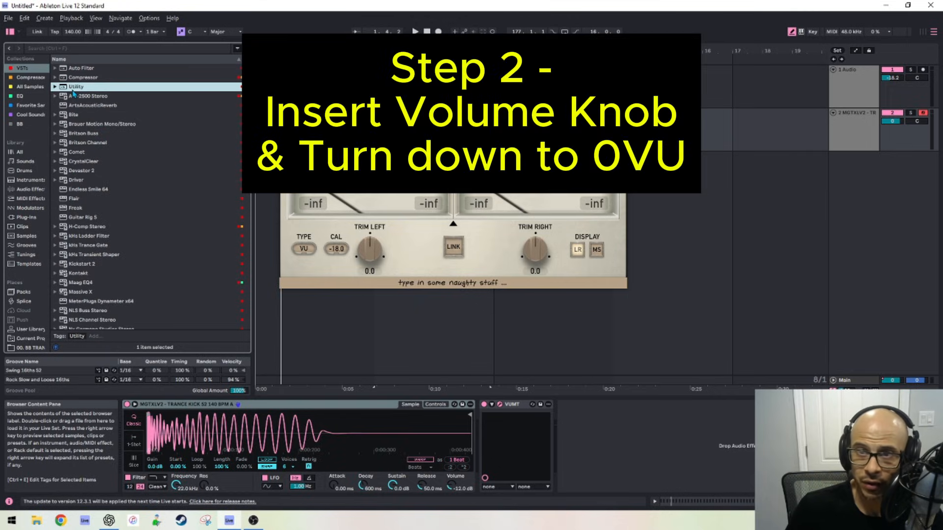
pyautogui.moveTo(89, 110); pyautogui.dragTo(479, 435)
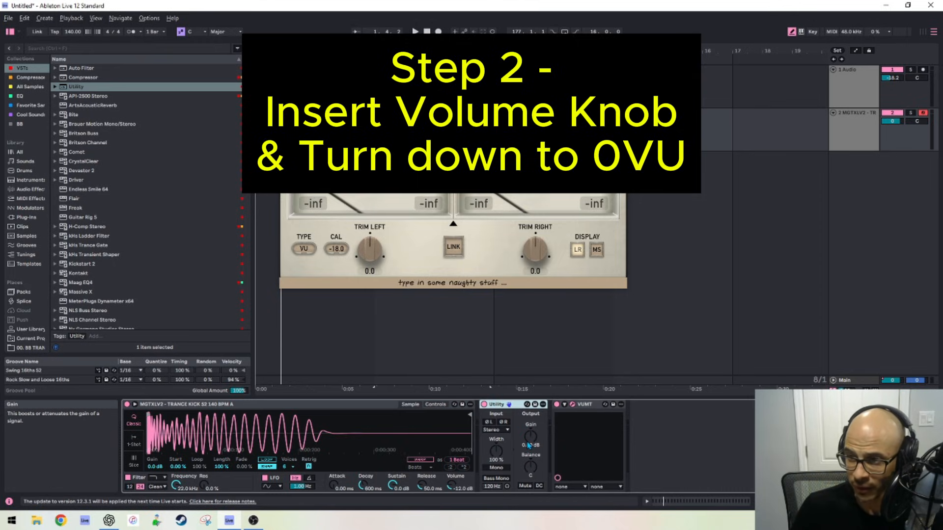
# Set the Utility gain to -9 dB and play the kick pattern to check its level on VUMT.
pyautogui.press('space')
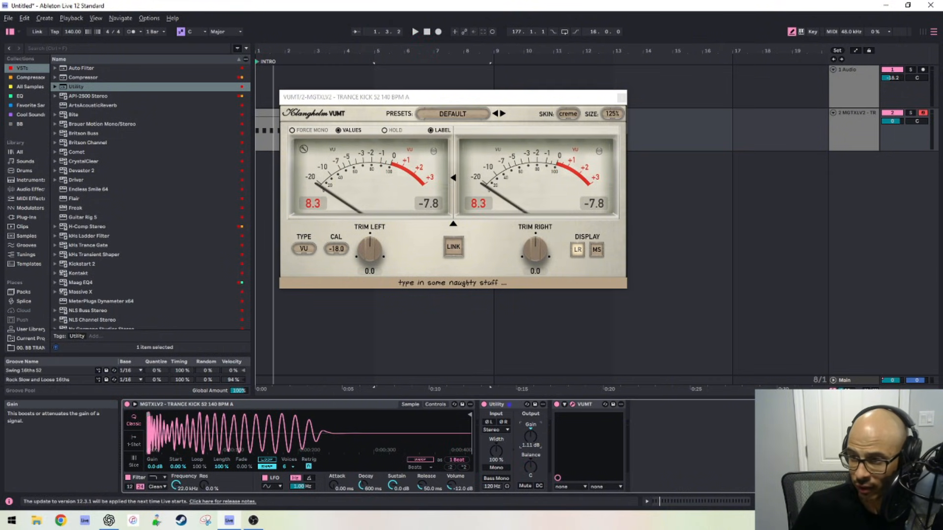
pyautogui.moveTo(531, 436); pyautogui.dragTo(531, 439)
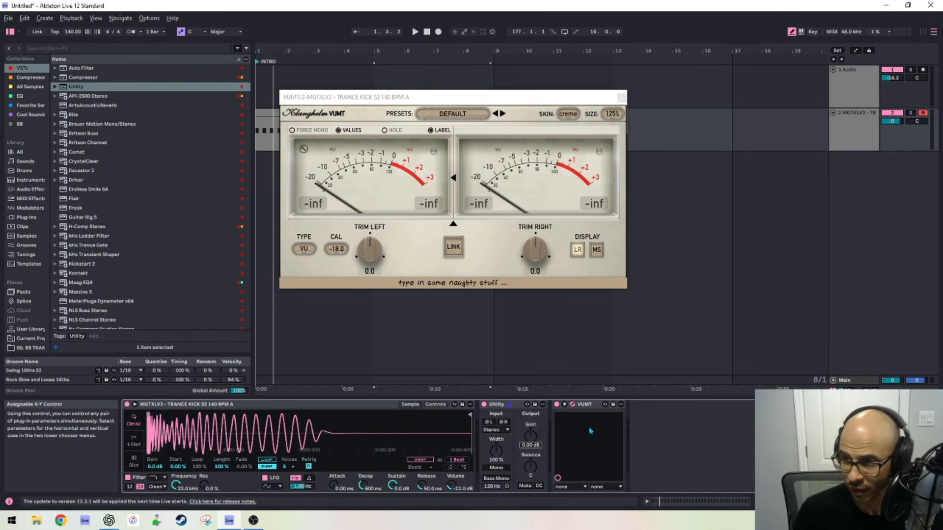
pyautogui.write('0')
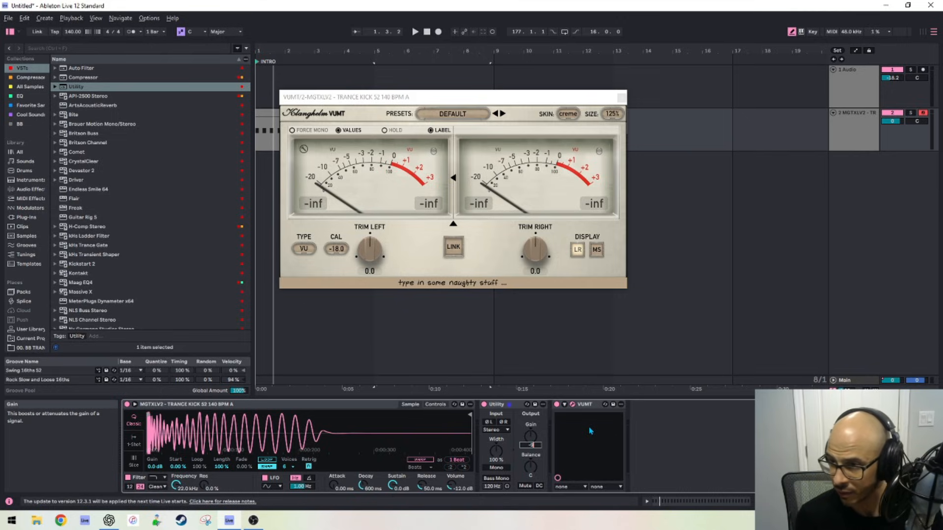
pyautogui.press('Return')
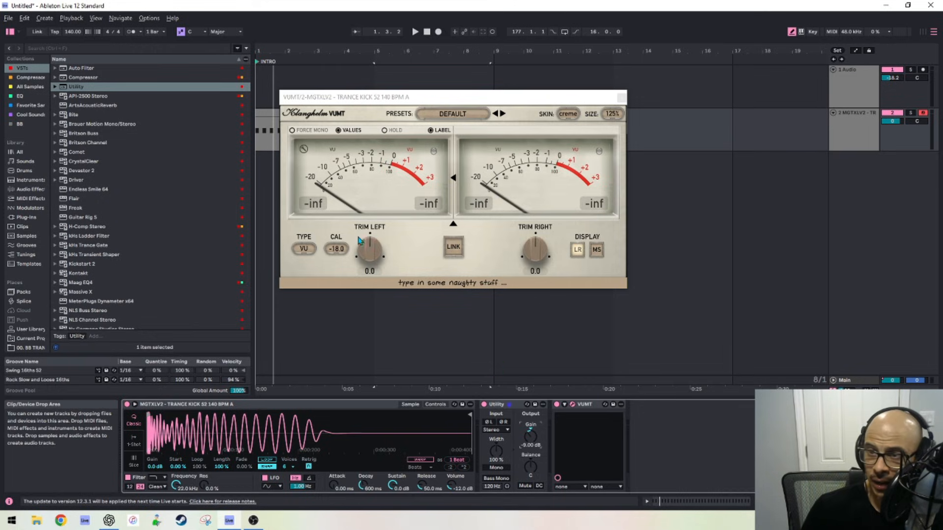
pyautogui.press('space')
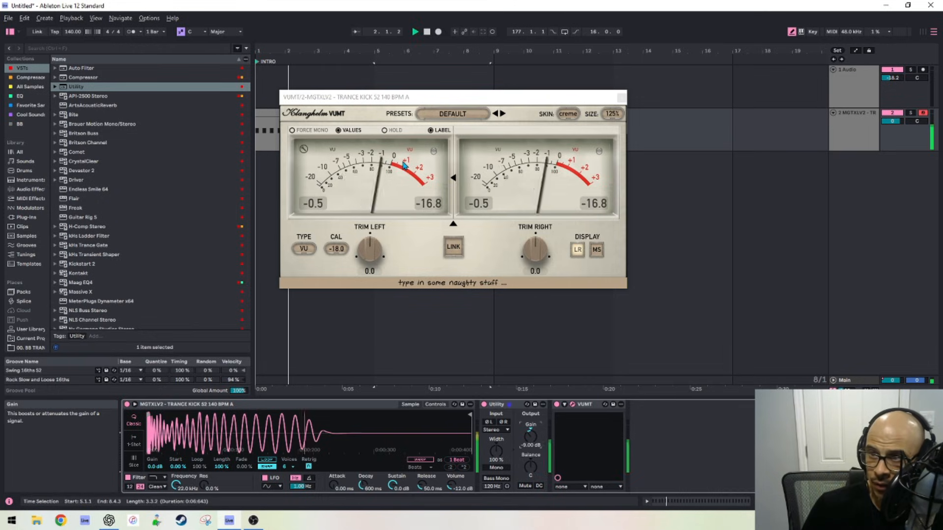
pyautogui.press('space')
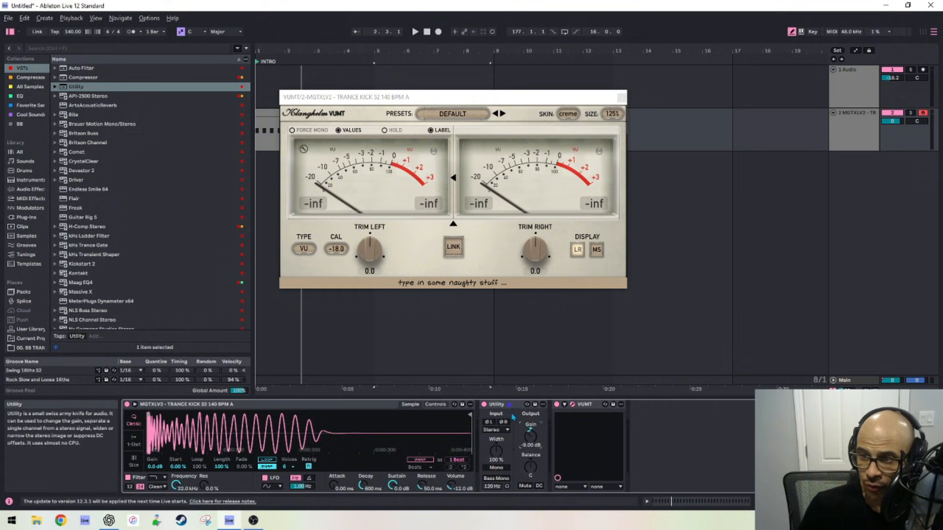
# Collapse the kick sampler device and replay the pattern to check the kick's level against 0 VU.
pyautogui.doubleClick(181, 404)
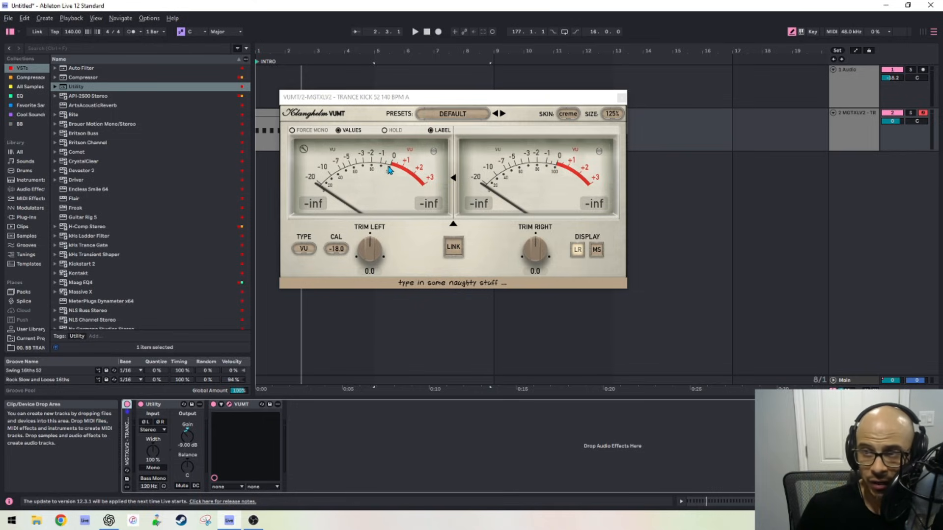
pyautogui.press('space')
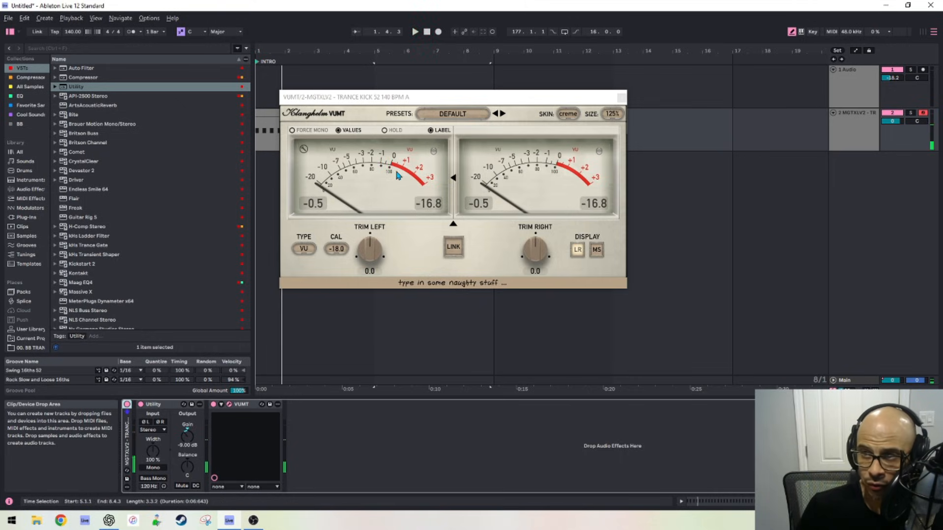
pyautogui.press('space')
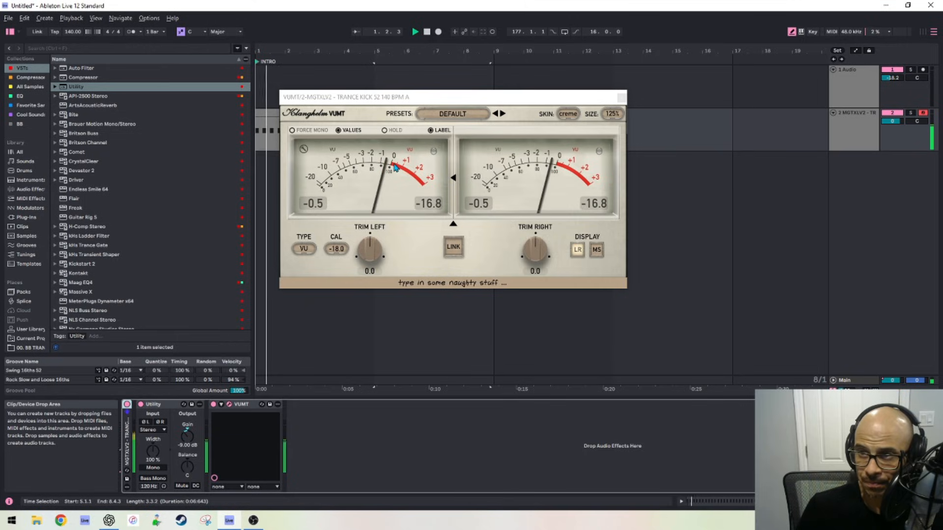
pyautogui.press('space')
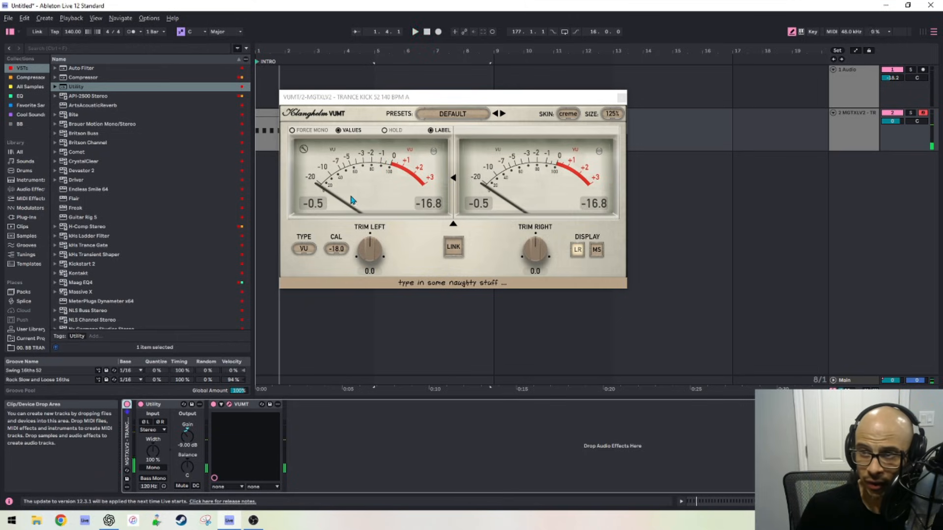
# Replay the kick pattern to check its level on VUMT, and close the meter window.
pyautogui.press('space')
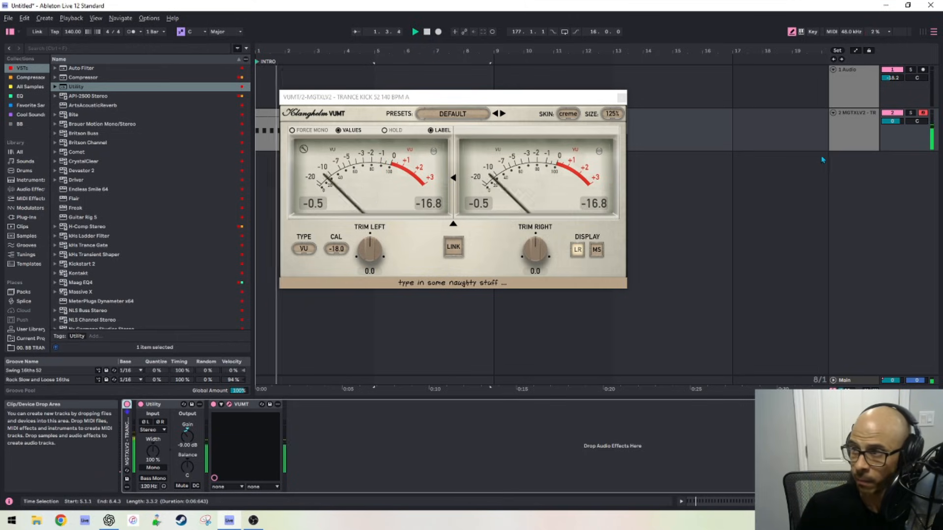
pyautogui.press('space')
pyautogui.click(622, 97)
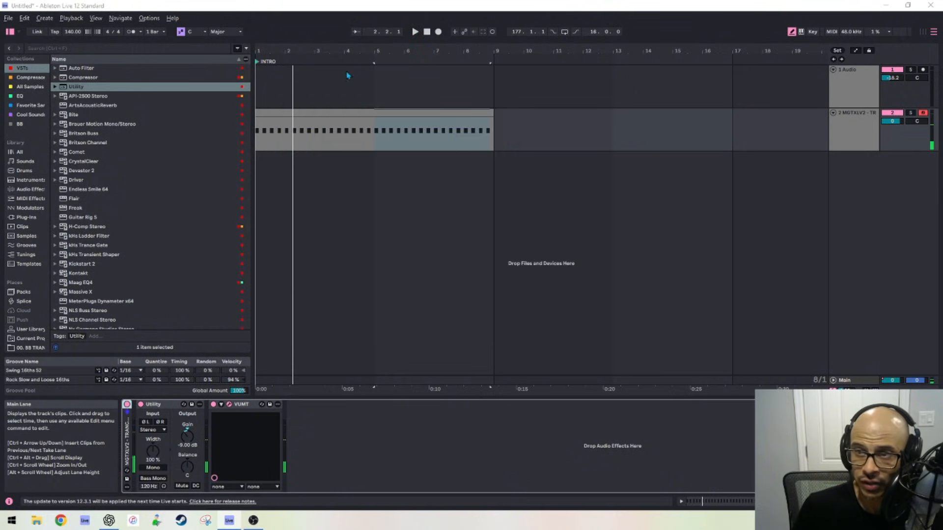
pyautogui.click(898, 133)
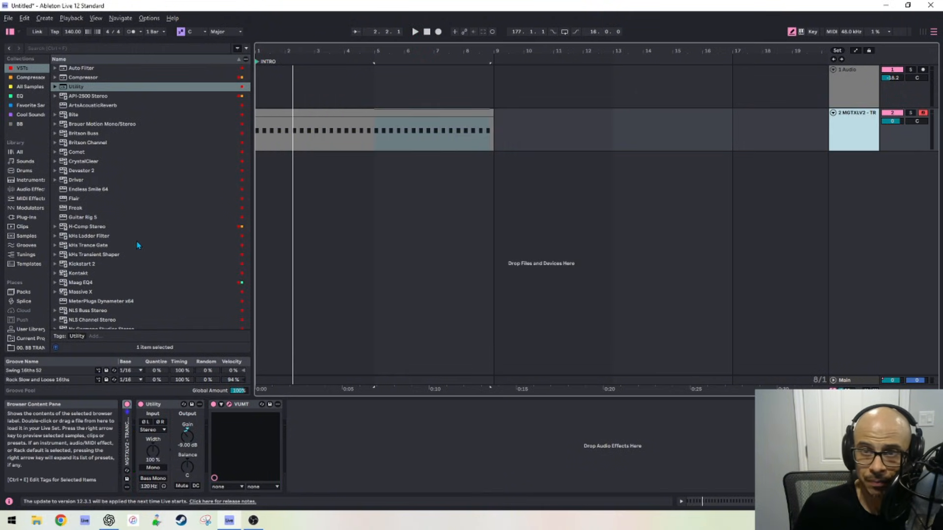
# Place MGTXLV2 - SUB BASS LOOP 01 140 BPM A.wav from the Trance XL Volume Two sub bass loops on the audio track at bar 1.
pyautogui.click(31, 86)
pyautogui.scroll(-10, 129, 159)
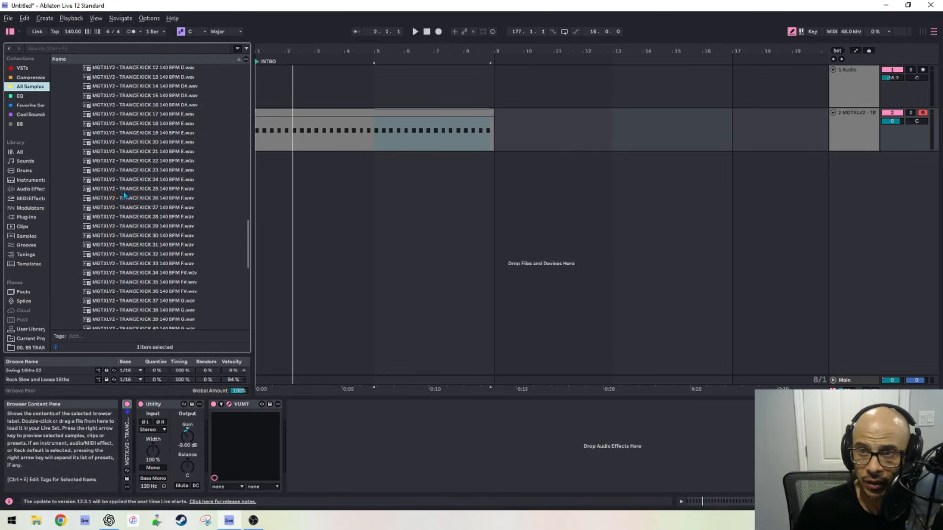
pyautogui.click(72, 284)
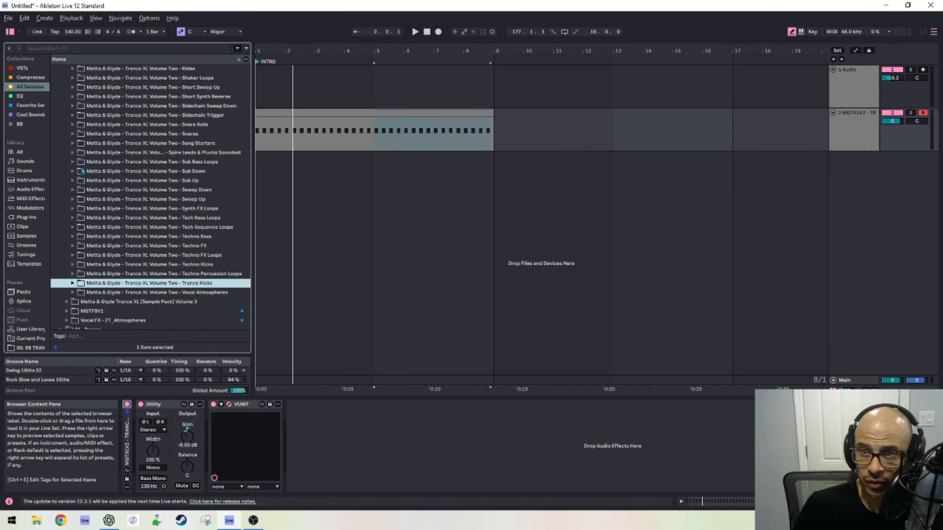
pyautogui.click(72, 162)
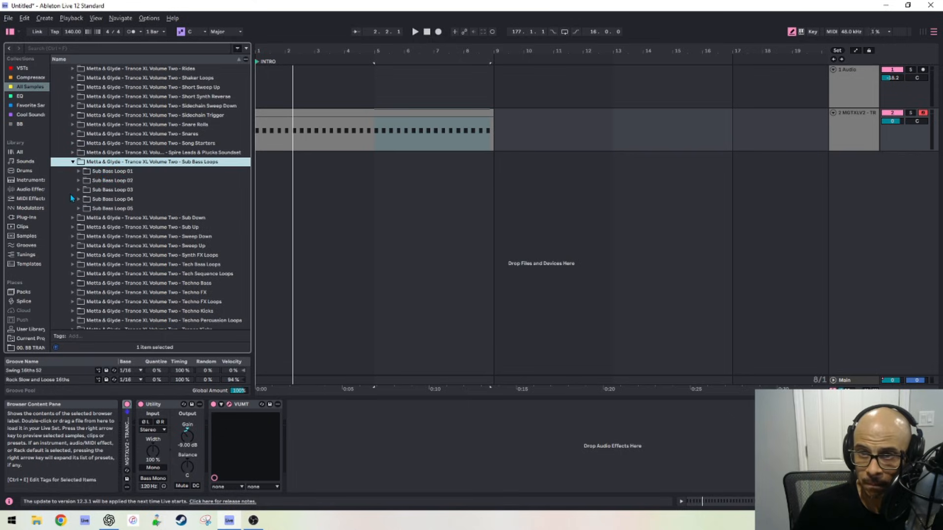
pyautogui.click(79, 171)
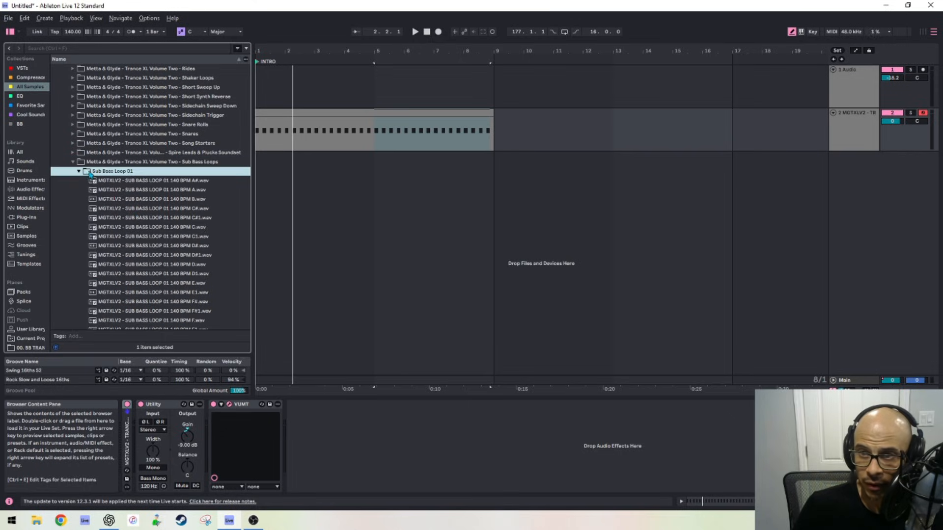
pyautogui.click(130, 192)
pyautogui.click(861, 129)
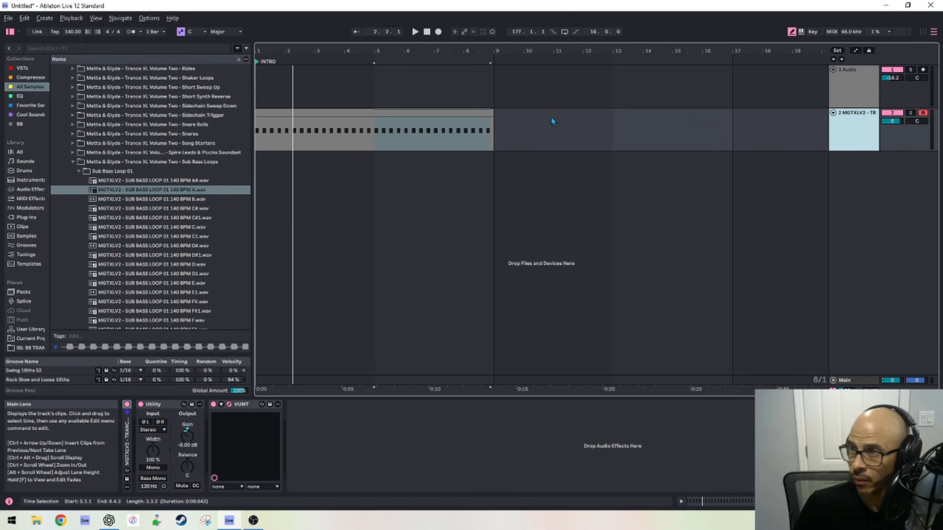
pyautogui.moveTo(186, 192); pyautogui.dragTo(344, 98)
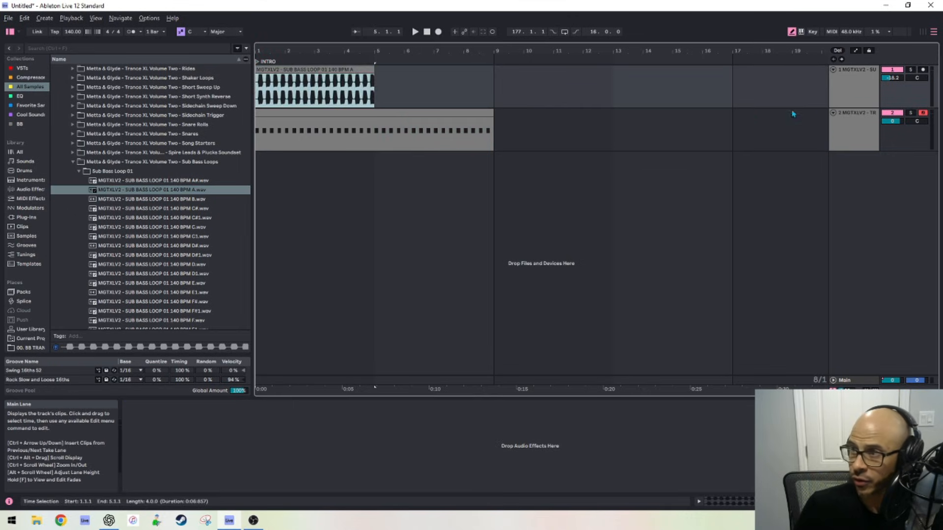
# Move the kick track above the bass loop track and rename the two tracks Kick and Sub Bass.
pyautogui.moveTo(862, 91); pyautogui.dragTo(859, 82)
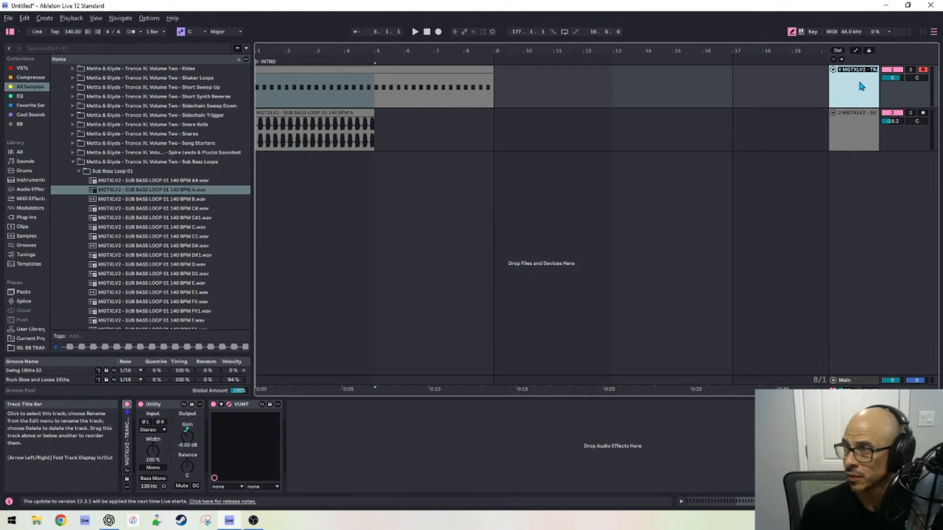
pyautogui.write('k')
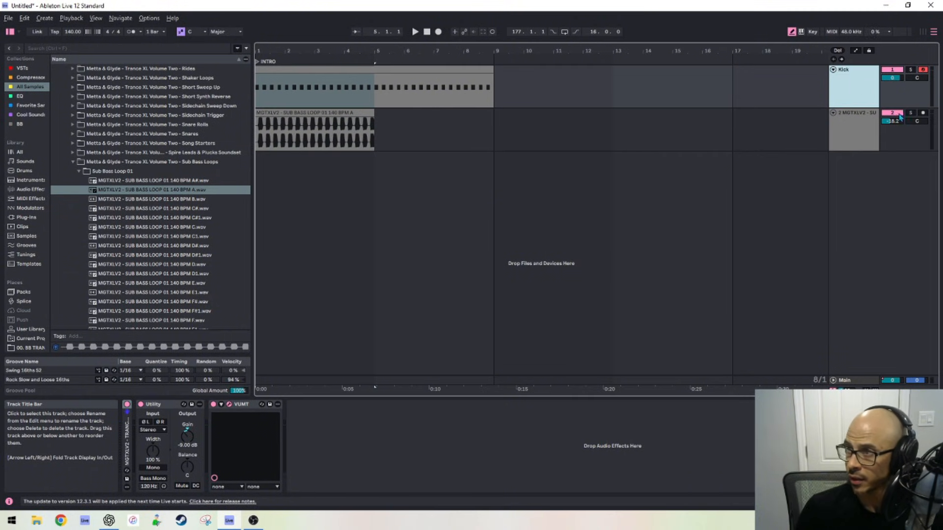
pyautogui.press('Tab')
pyautogui.write('S')
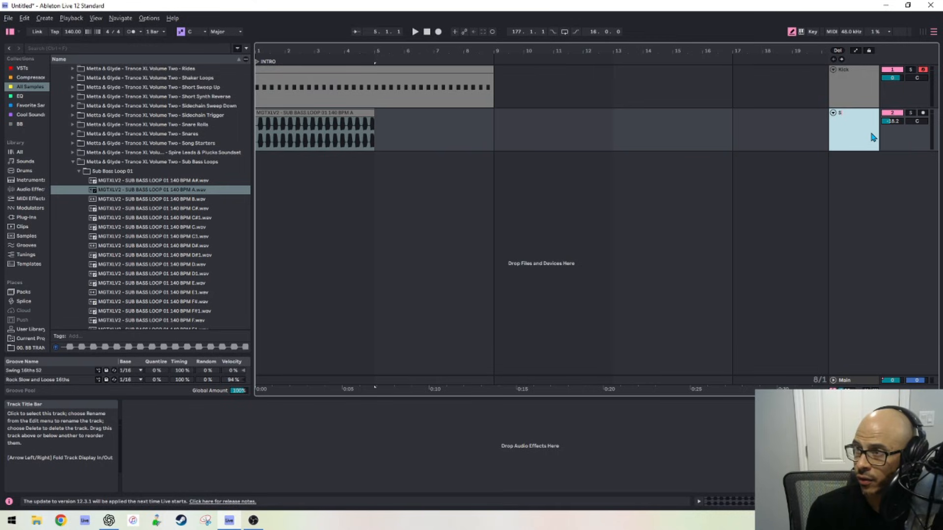
pyautogui.write('ub Bass')
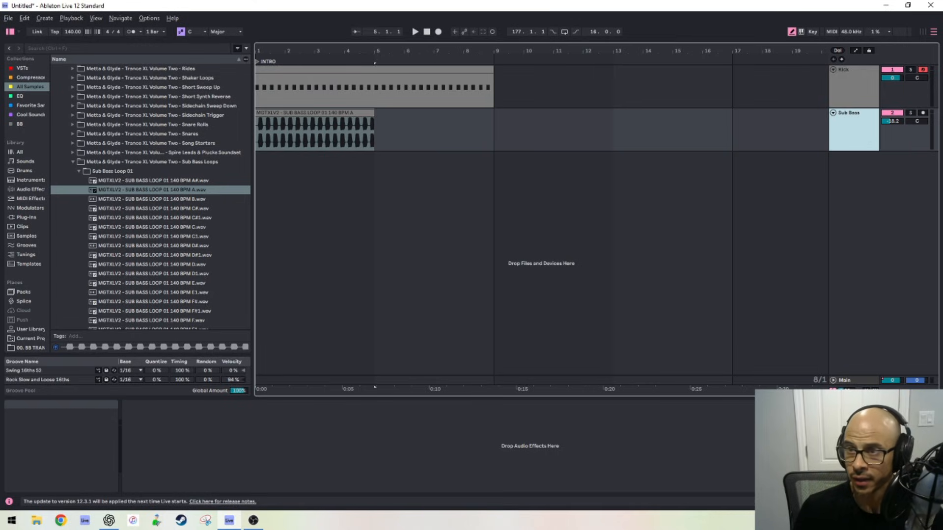
pyautogui.press('Return')
# Duplicate the sub bass clip to fill eight bars and loop playback over both clips.
pyautogui.hotkey('ctrl', 'd')
pyautogui.press('space')
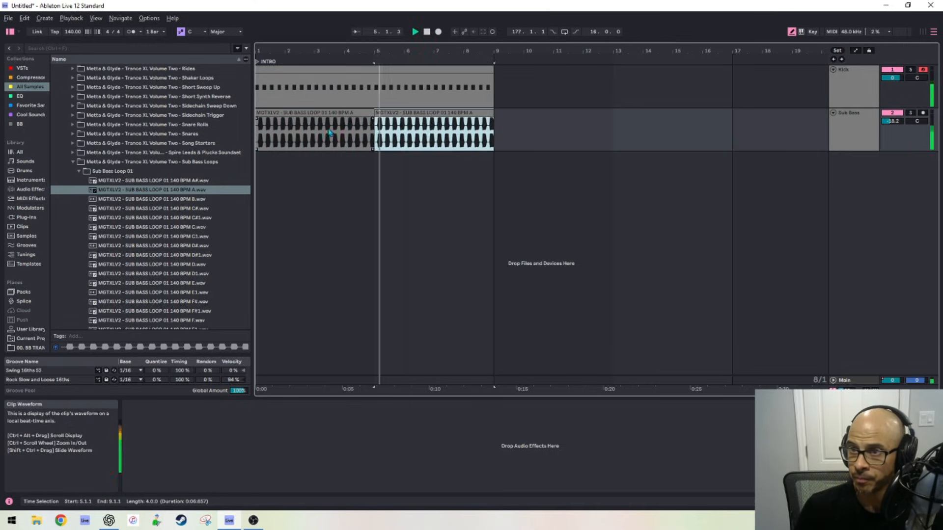
pyautogui.click(257, 144)
pyautogui.moveTo(257, 144); pyautogui.dragTo(511, 136)
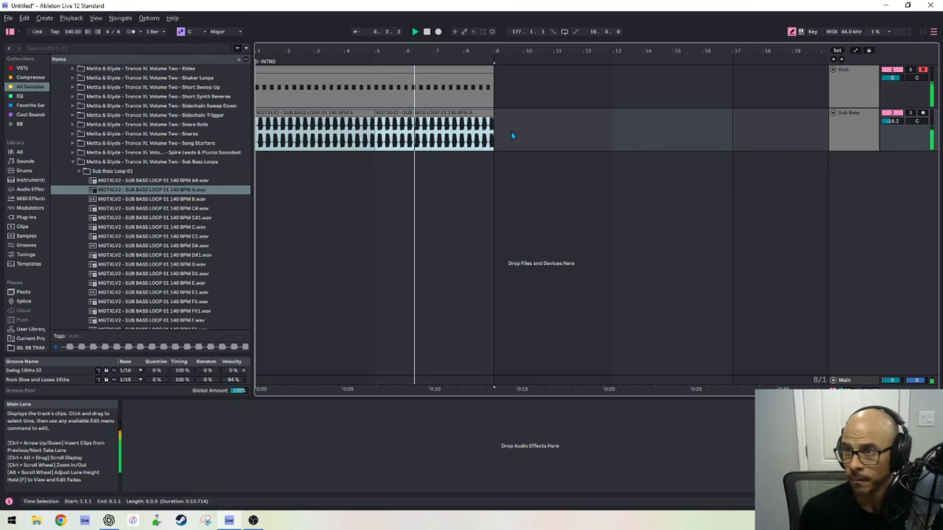
pyautogui.hotkey('ctrl', 'l')
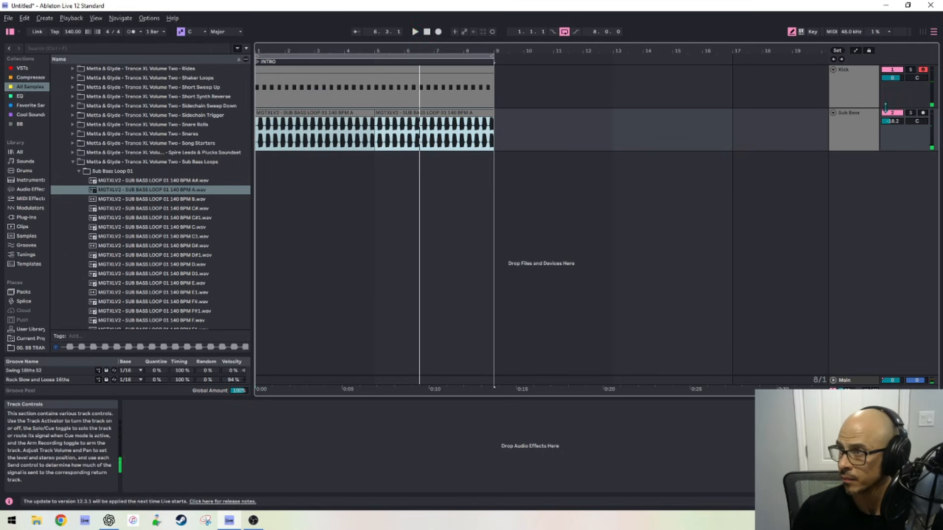
# Reset the Sub Bass track volume to 0 dB, play it with the kick, and make the Sub Bass track taller.
pyautogui.click(893, 122)
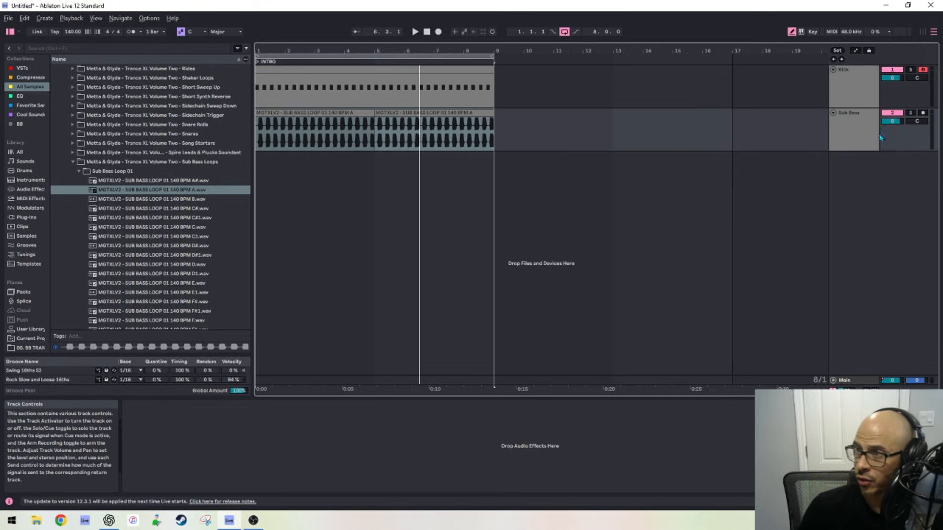
pyautogui.click(848, 119)
pyautogui.press('space')
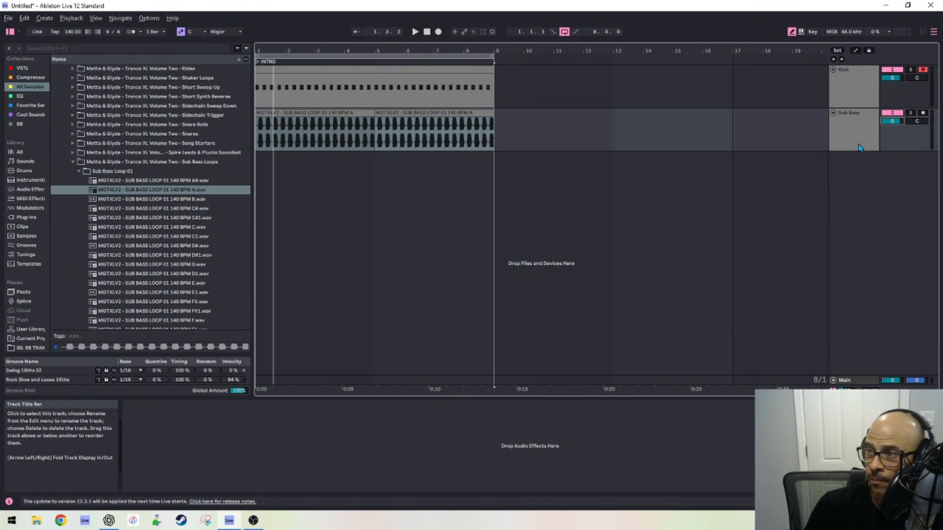
pyautogui.moveTo(862, 150); pyautogui.dragTo(862, 226)
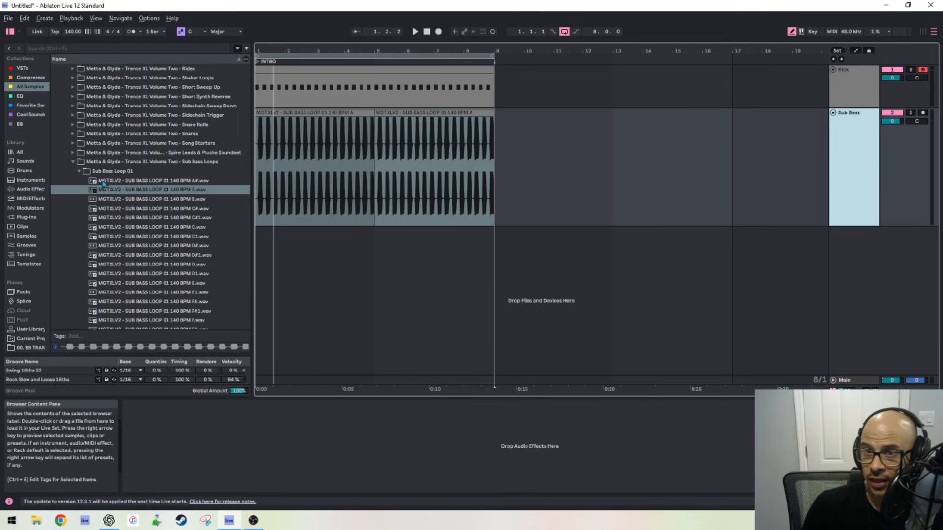
# Add VUMT from the VSTs collection to the Sub Bass track and play the loop to check its level.
pyautogui.click(22, 68)
pyautogui.scroll(-10, 99, 197)
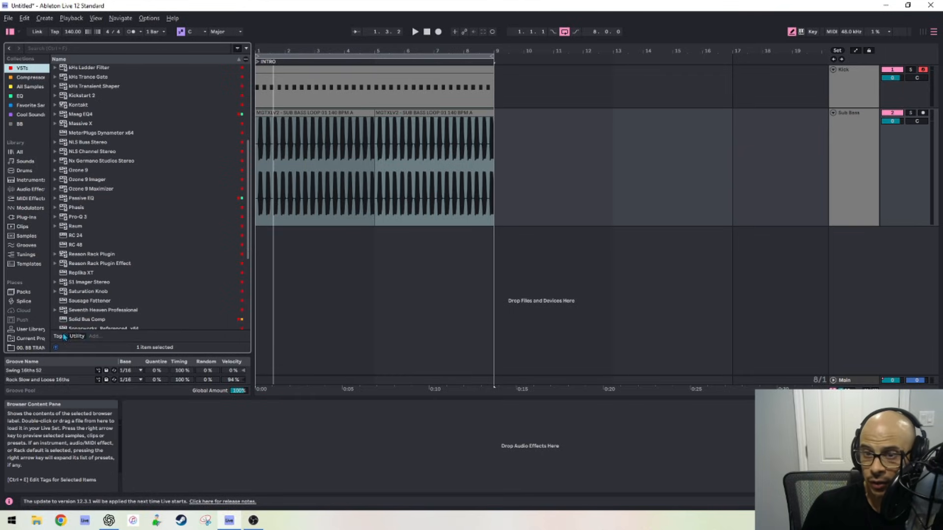
pyautogui.moveTo(77, 297); pyautogui.dragTo(148, 407)
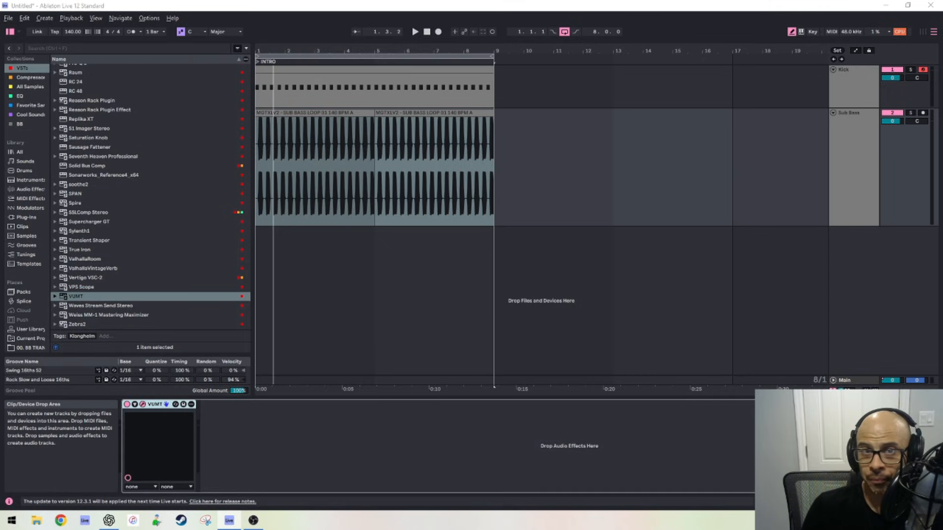
pyautogui.press('space')
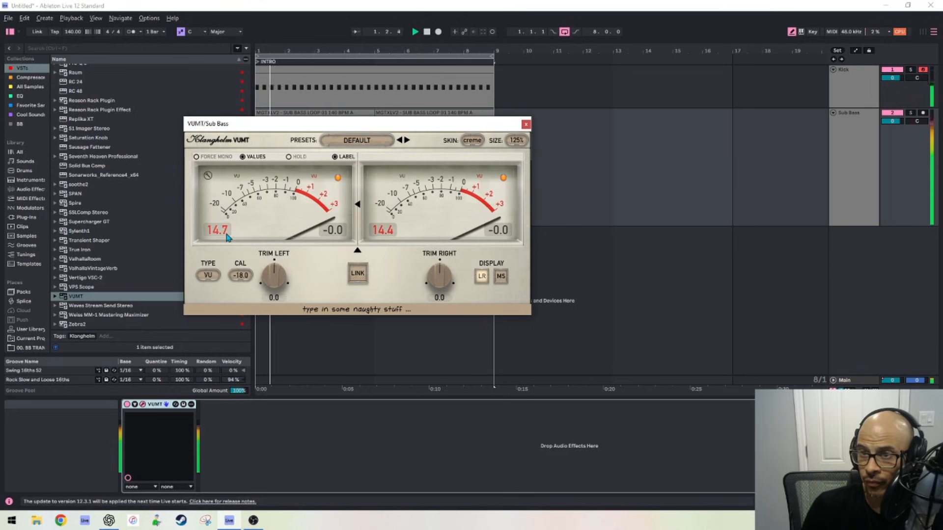
pyautogui.press('space')
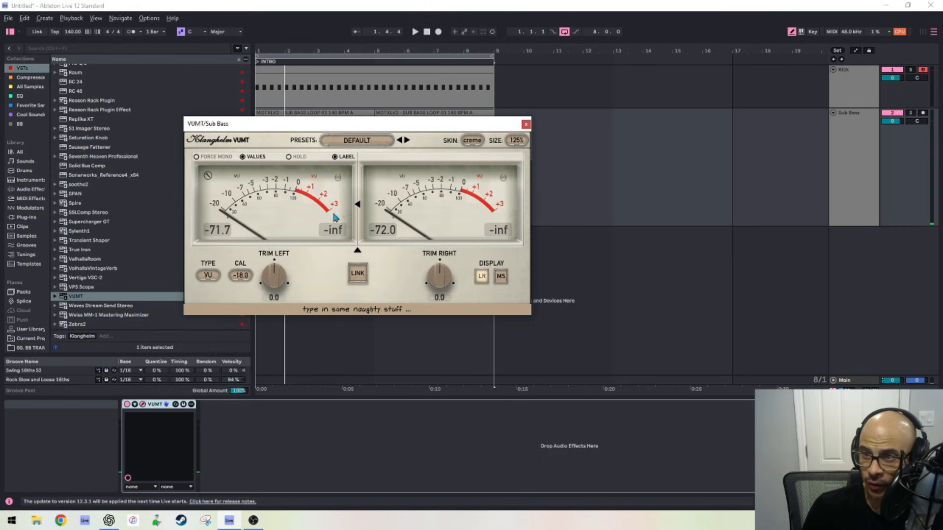
pyautogui.moveTo(260, 127); pyautogui.dragTo(410, 114)
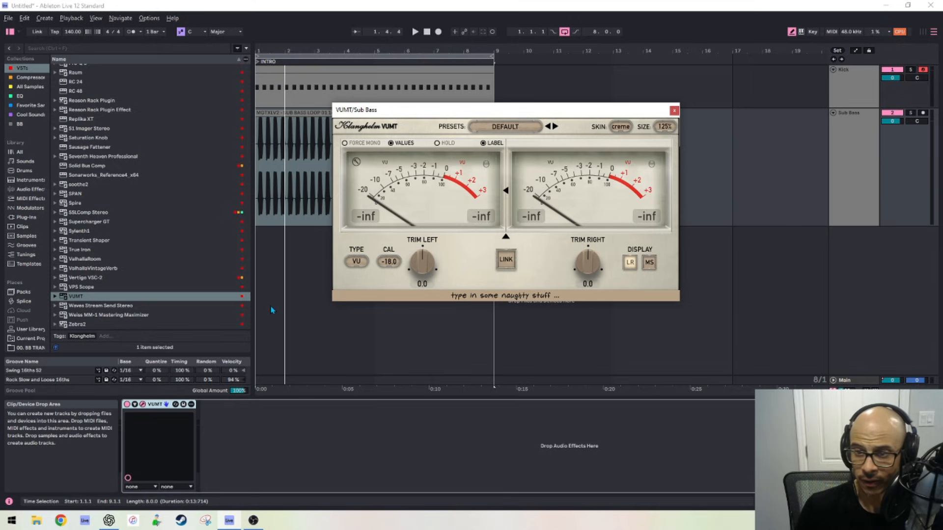
# Add a Utility device from the VSTs collection to the Sub Bass track.
pyautogui.scroll(8, 64, 180)
pyautogui.scroll(2, 74, 147)
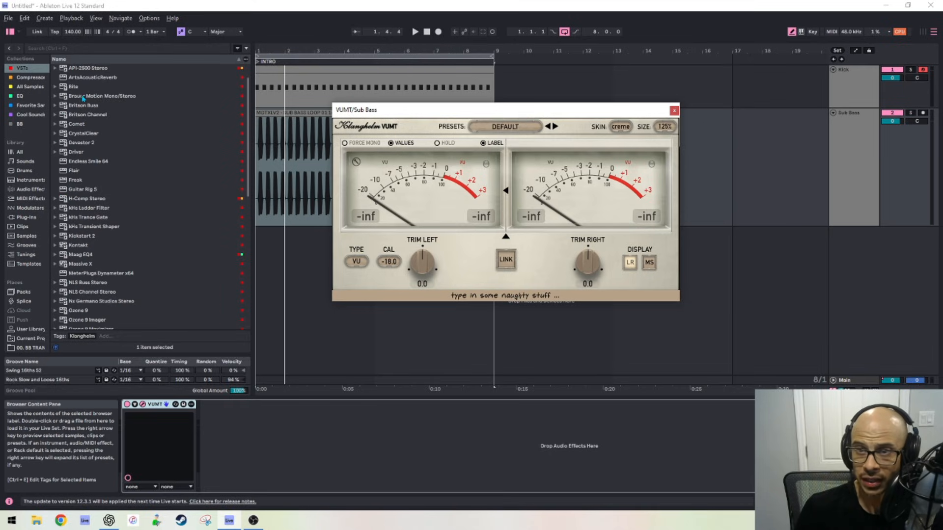
pyautogui.scroll(1, 87, 147)
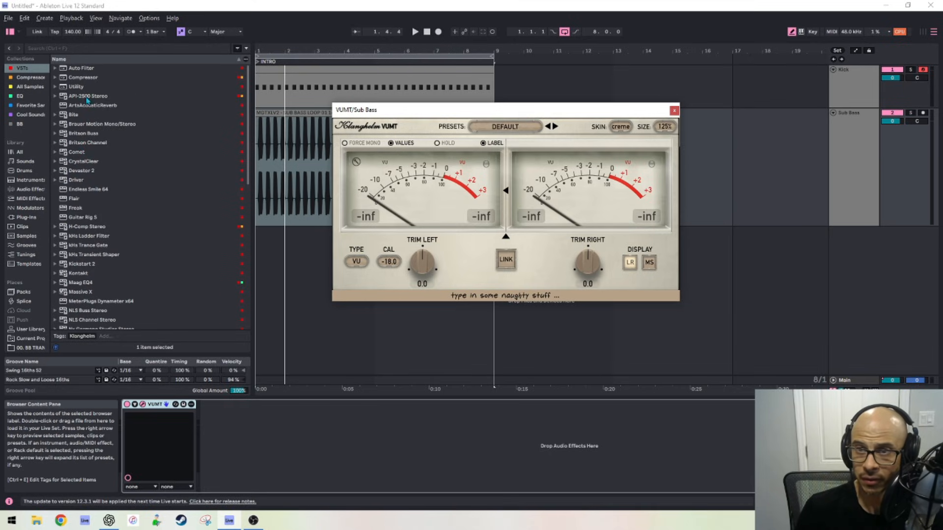
pyautogui.moveTo(81, 87); pyautogui.dragTo(262, 444)
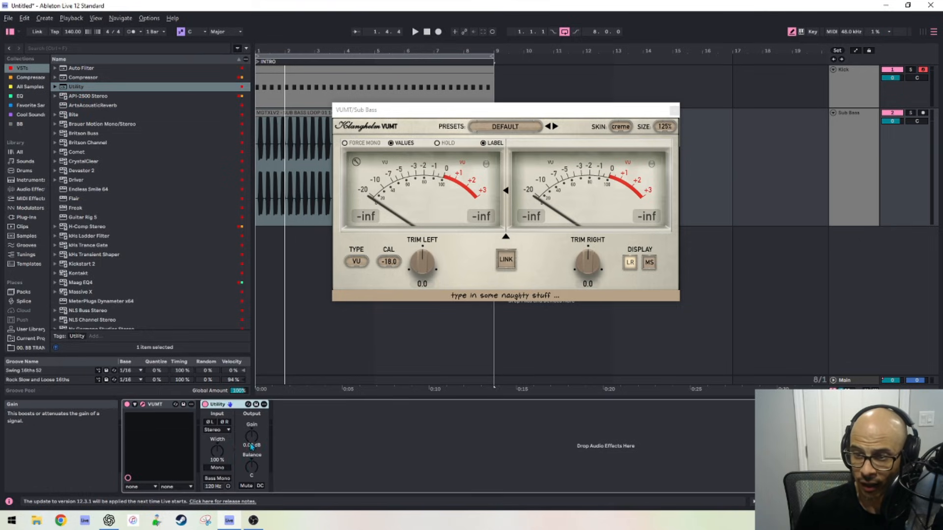
# Set the Sub Bass Utility gain to -15 dB and play the loop to check its level.
pyautogui.moveTo(251, 446); pyautogui.dragTo(252, 461)
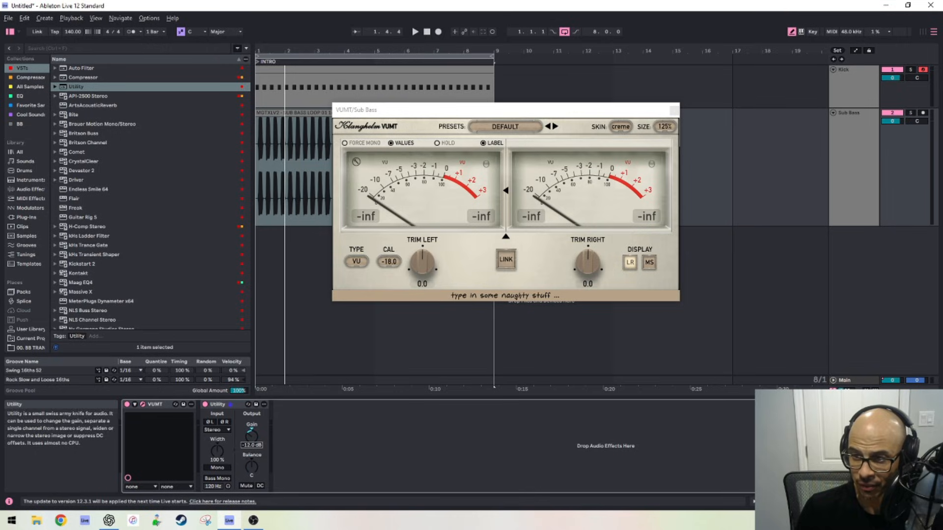
pyautogui.doubleClick(249, 445)
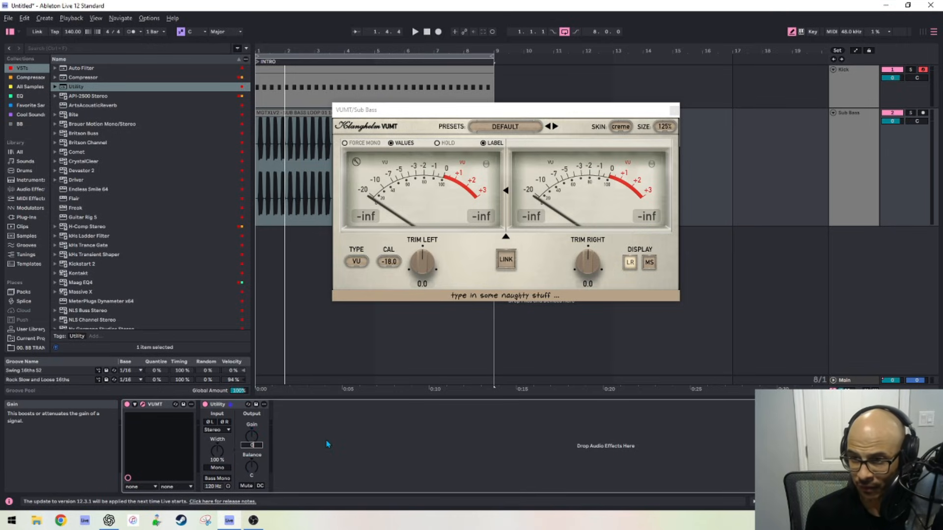
pyautogui.press('space')
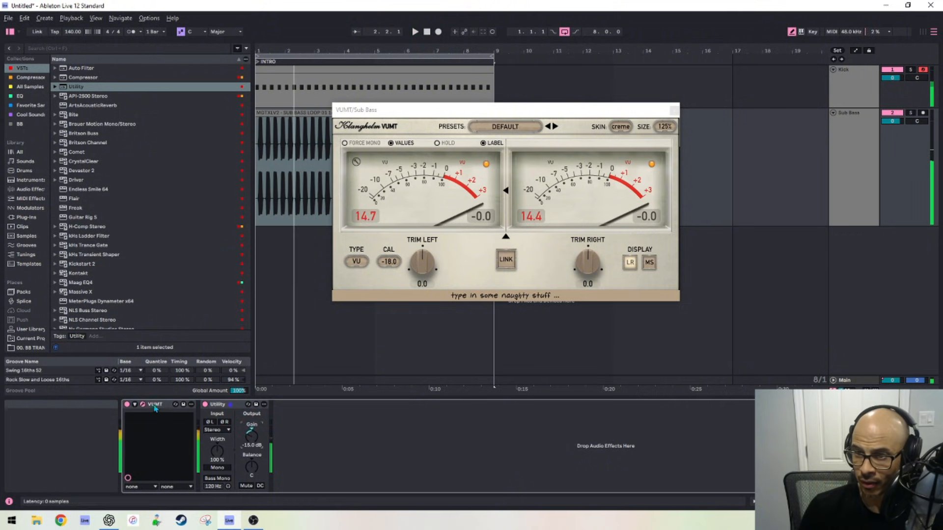
# Reorder the Sub Bass device chain so that Utility comes before the VUMT meter.
pyautogui.moveTo(258, 416); pyautogui.dragTo(257, 415)
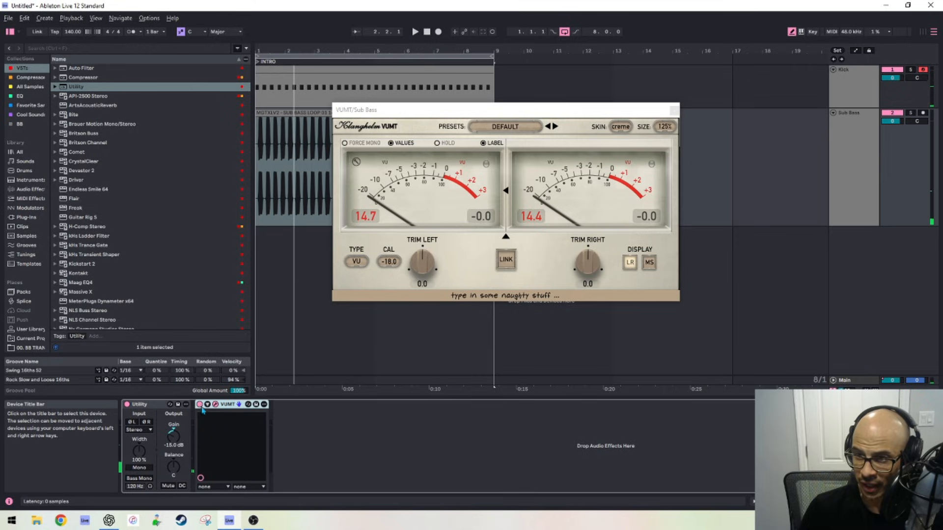
pyautogui.click(158, 405)
pyautogui.click(235, 405)
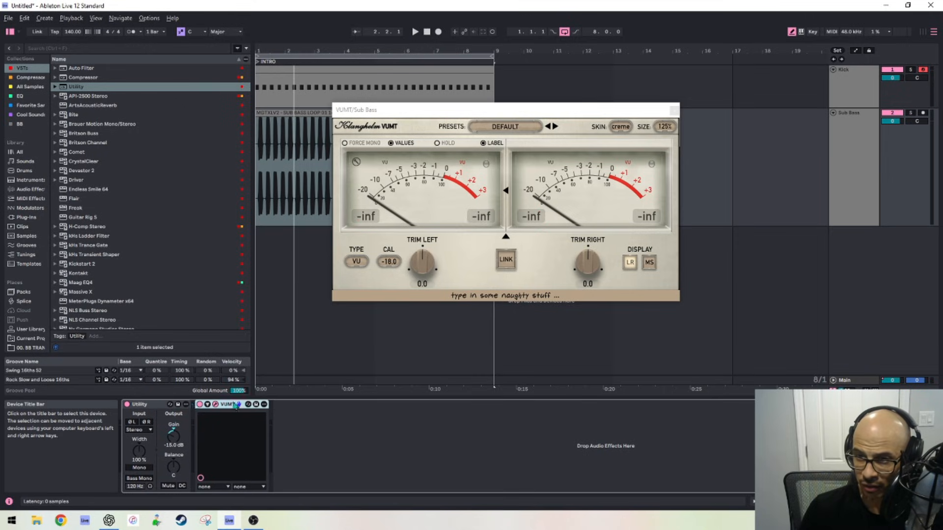
pyautogui.click(153, 406)
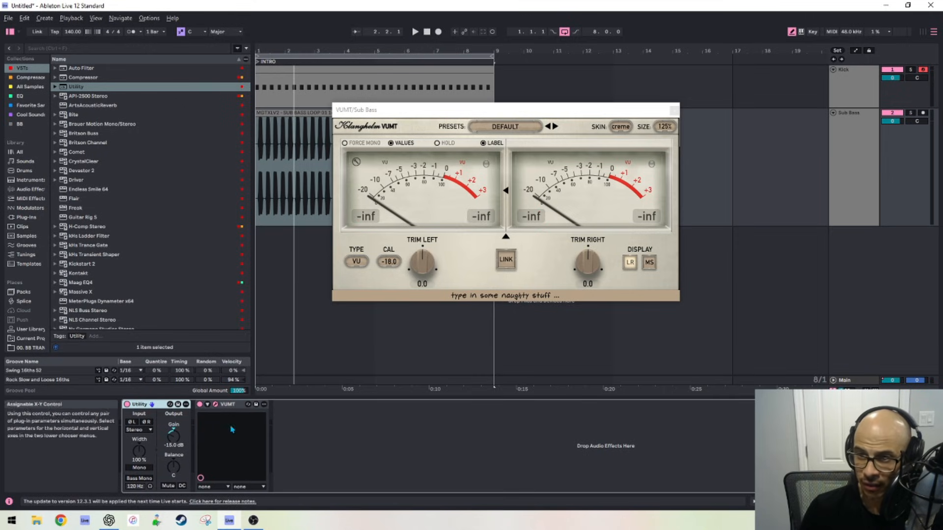
pyautogui.click(234, 406)
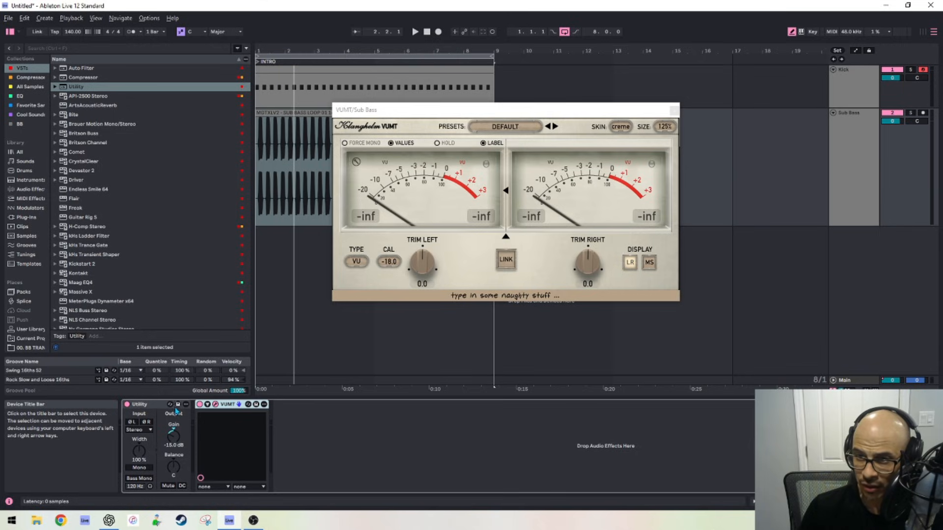
pyautogui.click(153, 407)
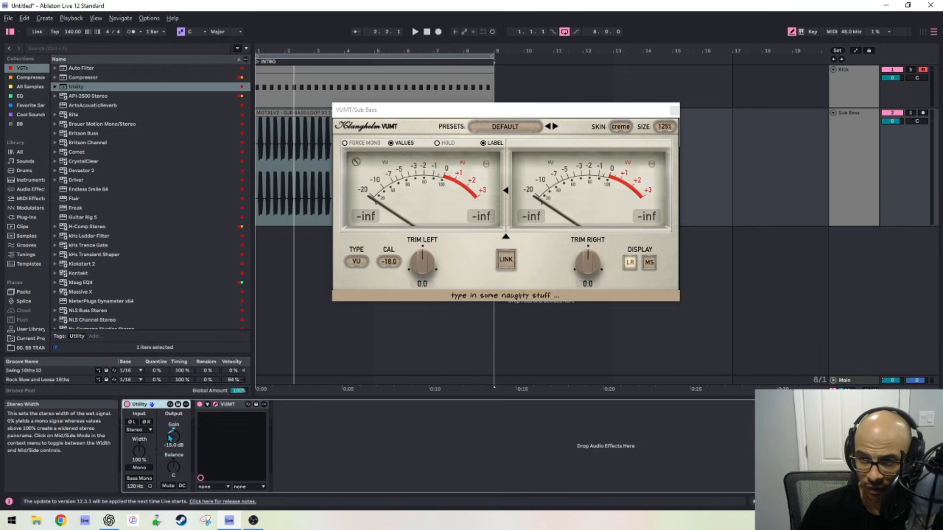
# Play the loop to check the Sub Bass level on its VUMT meter after the Utility gain.
pyautogui.press('space')
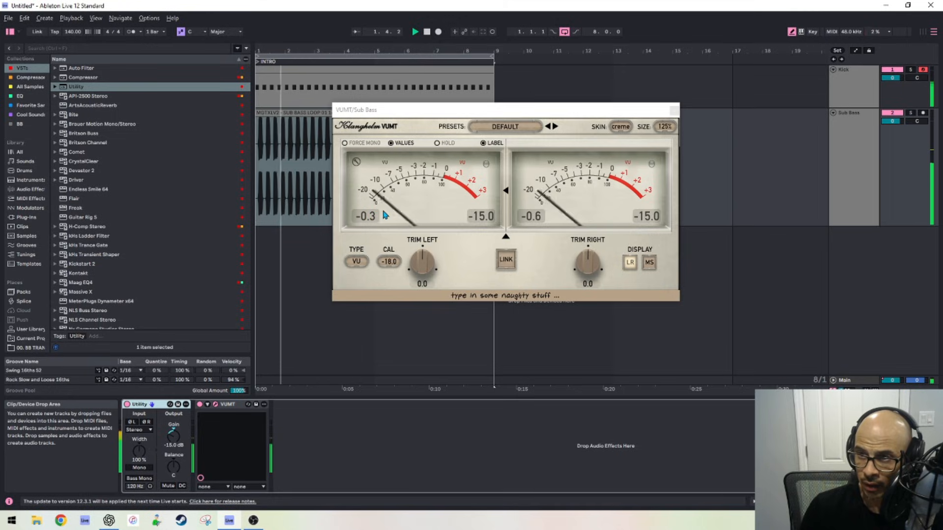
pyautogui.press('space')
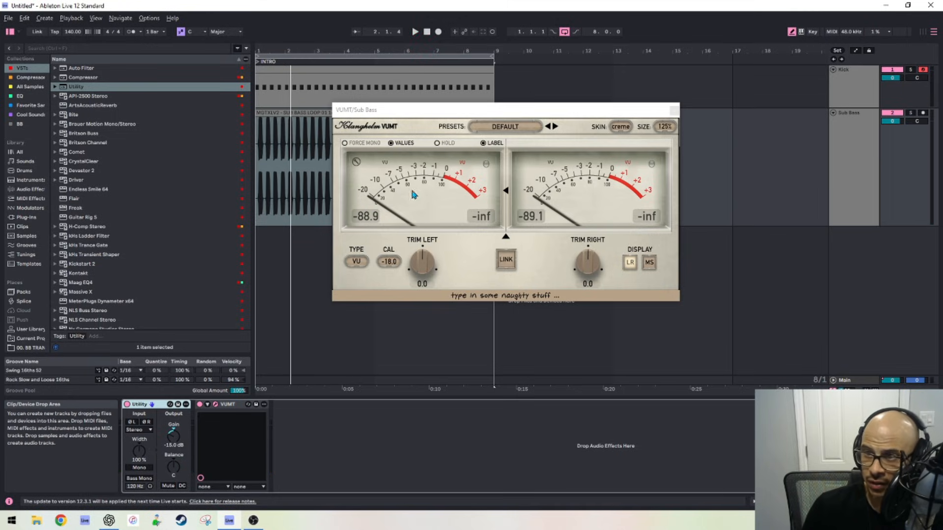
pyautogui.press('space')
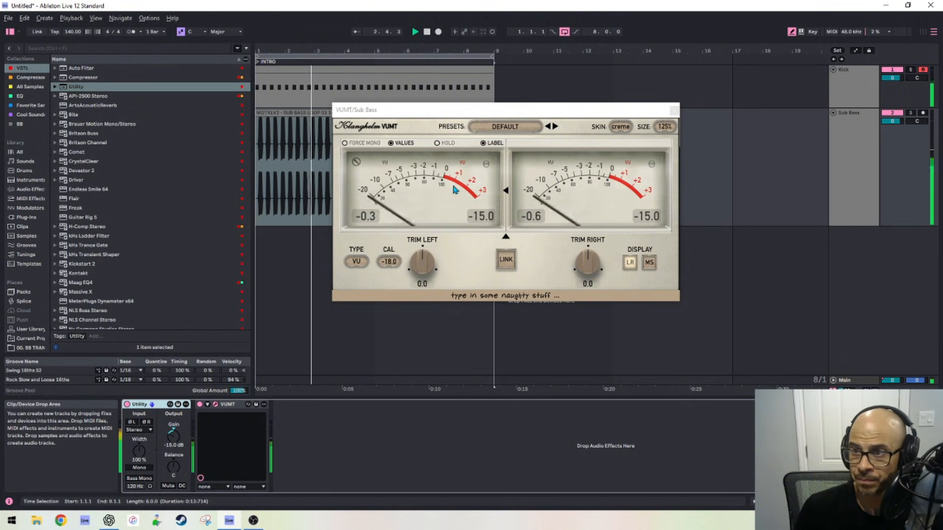
pyautogui.press('space')
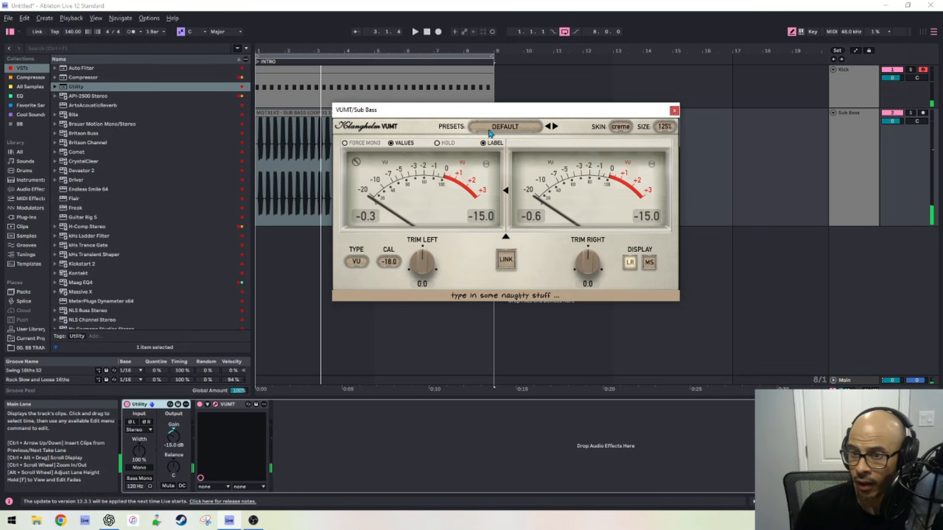
# Close the Sub Bass VUMT window and collapse the Utility and VUMT devices in its chain.
pyautogui.moveTo(0, 73); pyautogui.dragTo(431, 114)
pyautogui.click(481, 115)
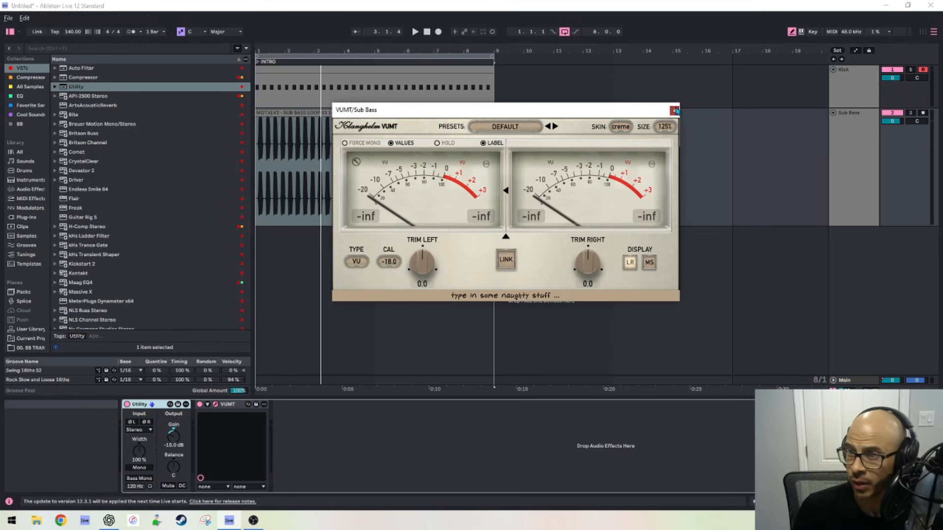
pyautogui.click(673, 110)
pyautogui.doubleClick(156, 407)
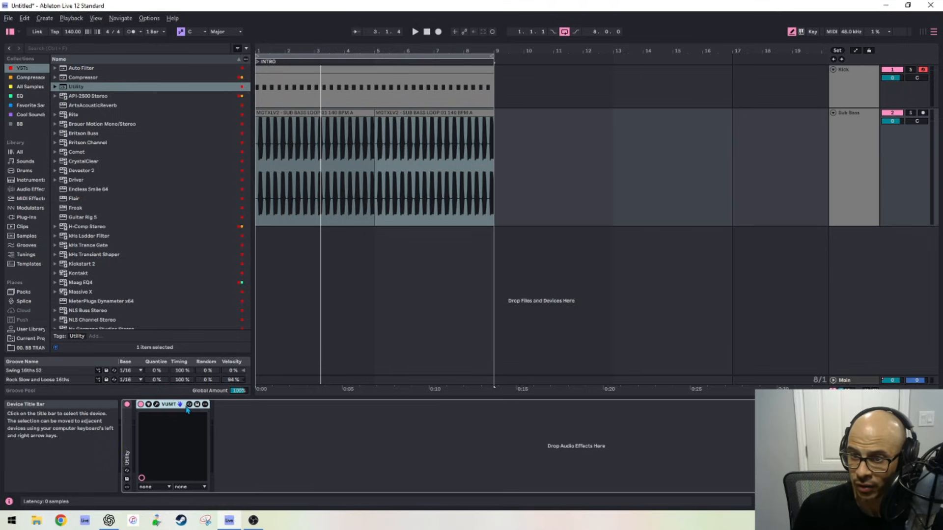
pyautogui.doubleClick(186, 406)
# Delete the Limiter from the Main track.
pyautogui.click(848, 381)
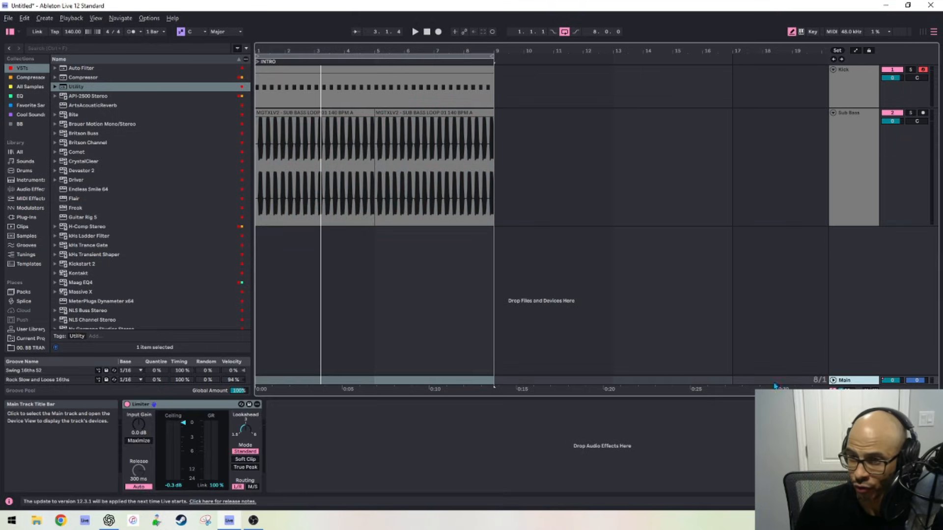
pyautogui.click(200, 406)
pyautogui.rightClick(200, 406)
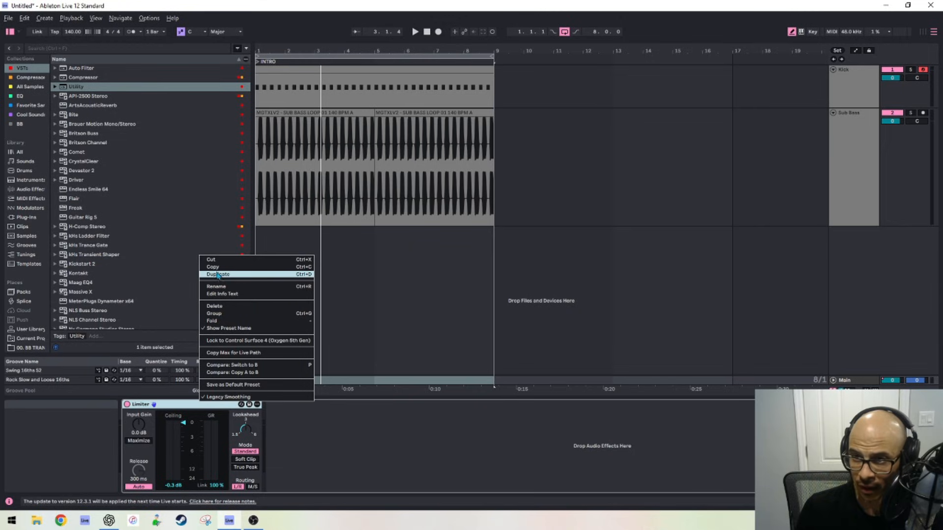
pyautogui.click(221, 307)
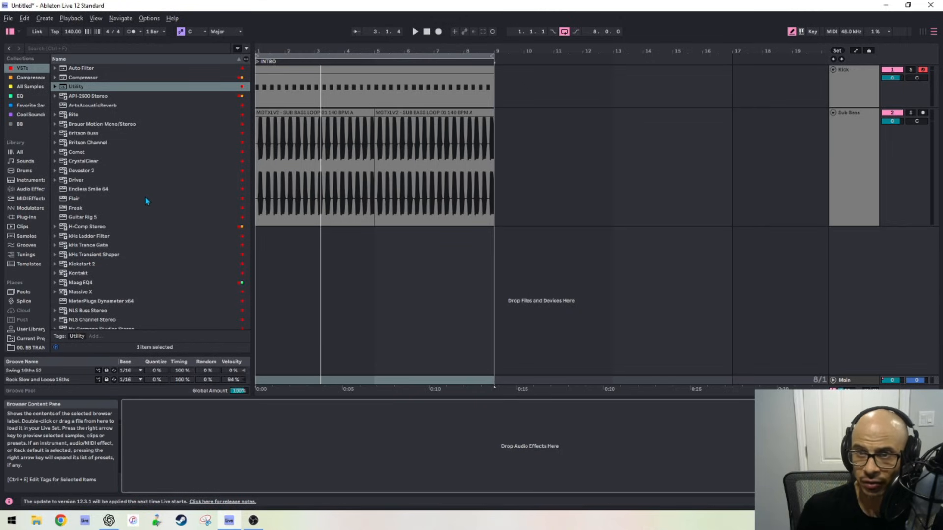
# Open the Kick track's VUMT meter and change its label text to "Kick" while the loop plays.
pyautogui.scroll(-10, 152, 227)
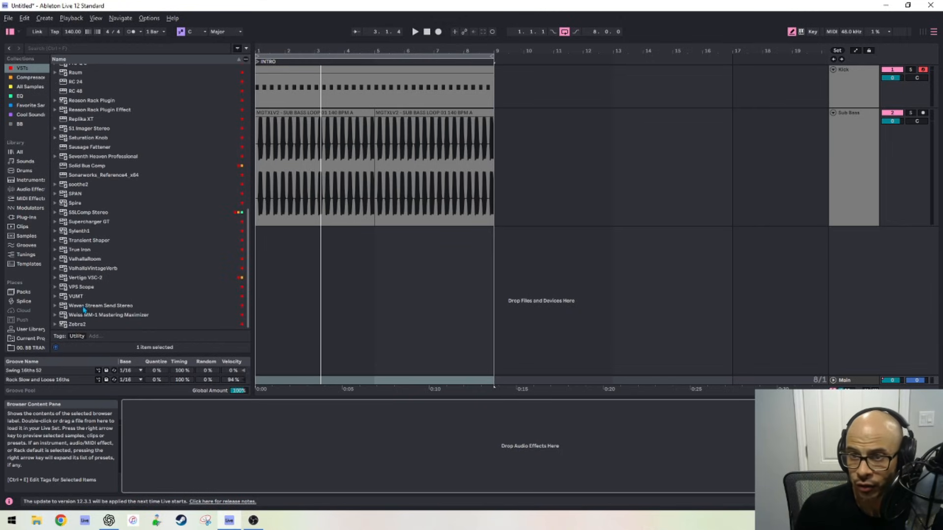
pyautogui.click(81, 297)
pyautogui.click(860, 101)
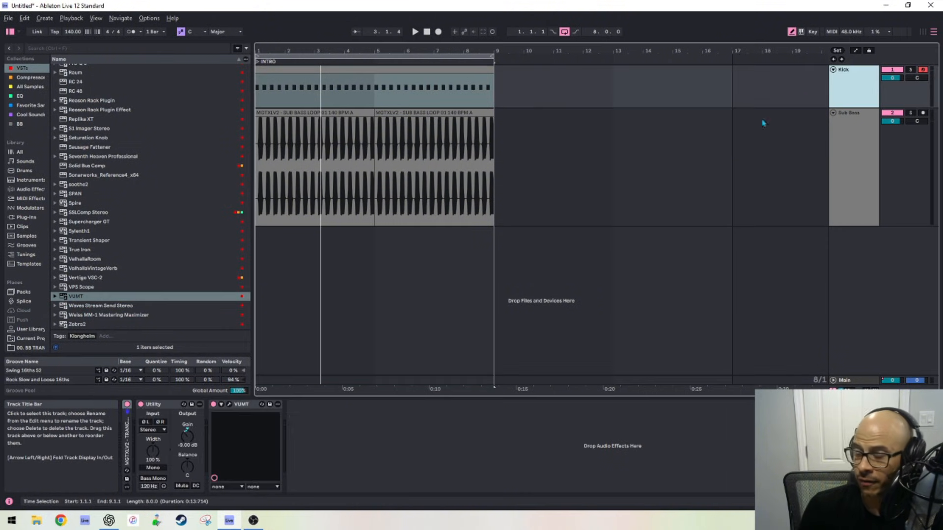
pyautogui.click(229, 405)
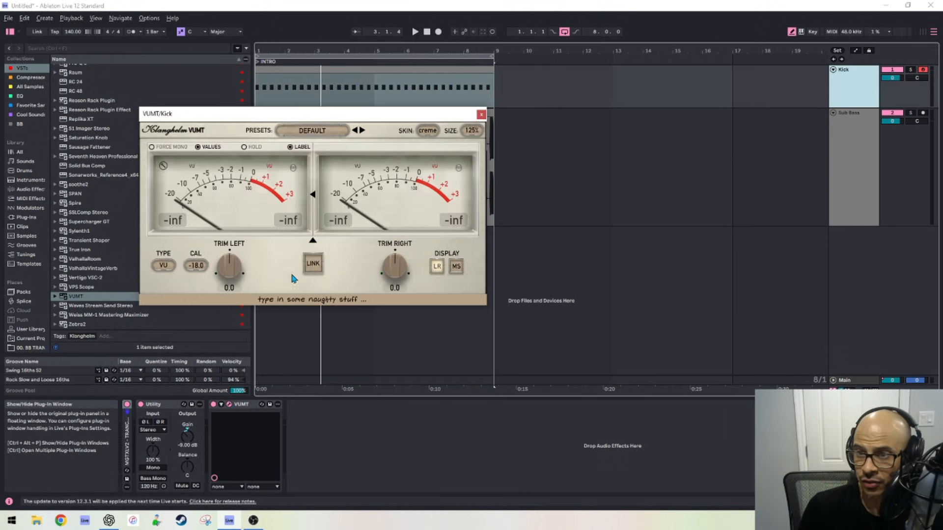
pyautogui.press('space')
pyautogui.click(299, 299)
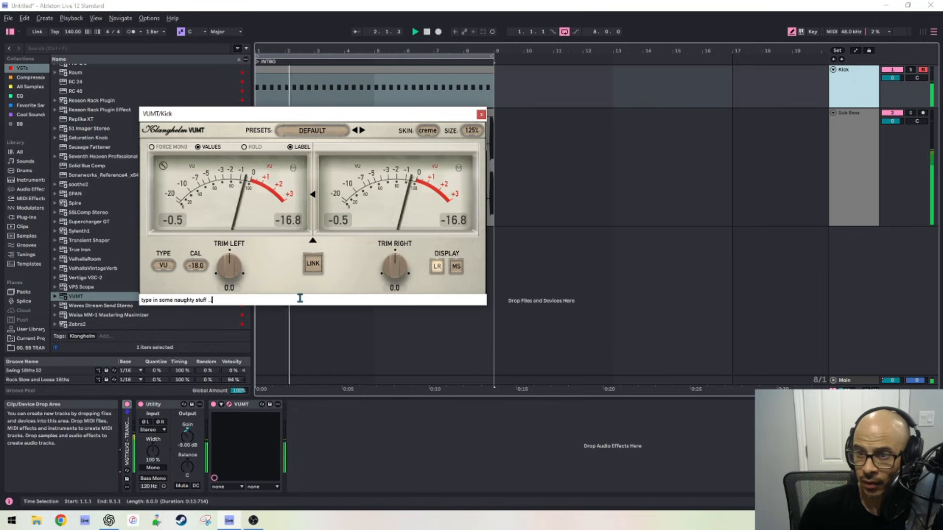
pyautogui.hotkey('ctrl', 'a')
pyautogui.write('Kick')
pyautogui.press('Return')
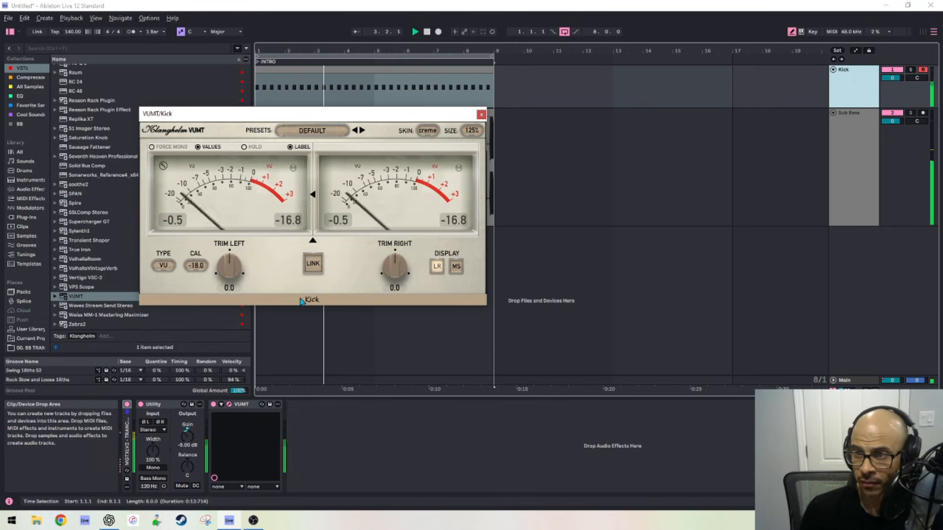
pyautogui.press('space')
# Open the Sub Bass track's VUMT meter and change its label text to "Sub Bass" while the loop plays.
pyautogui.click(857, 149)
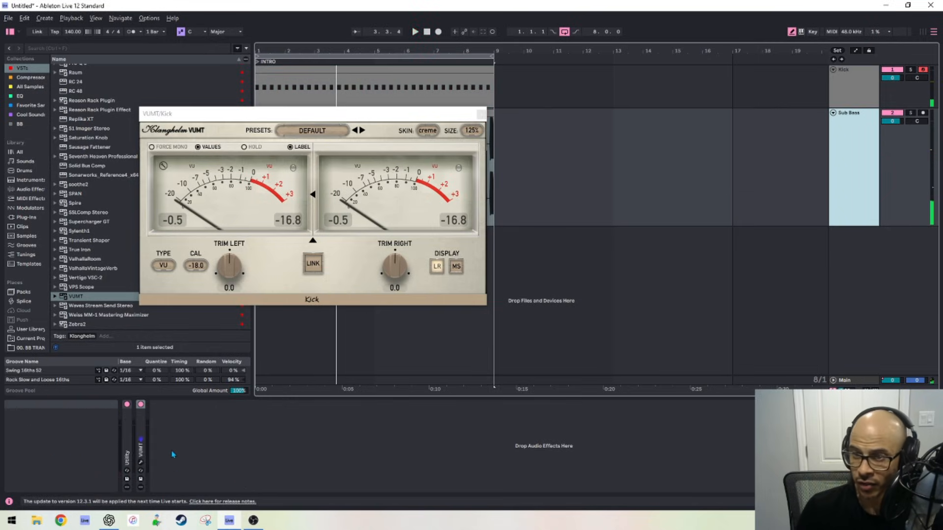
pyautogui.click(141, 462)
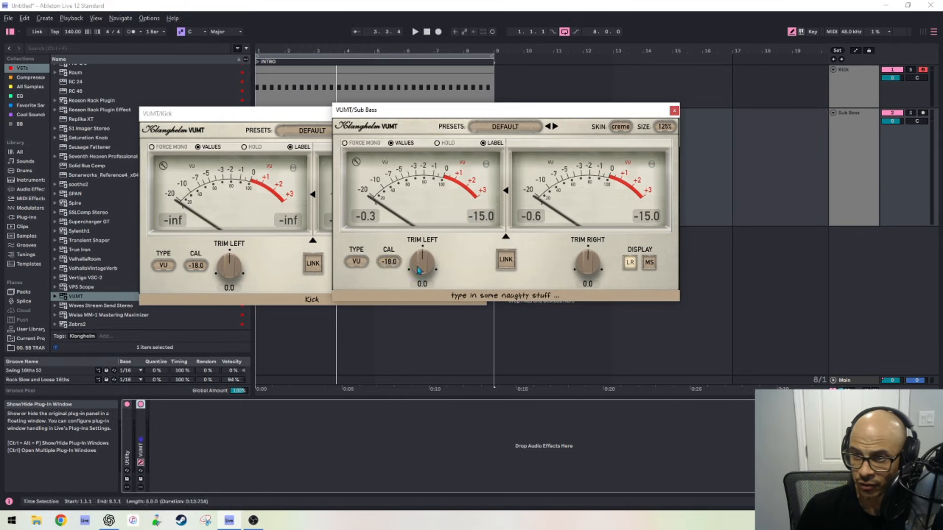
pyautogui.press('space')
pyautogui.click(496, 295)
pyautogui.hotkey('ctrl', 'a')
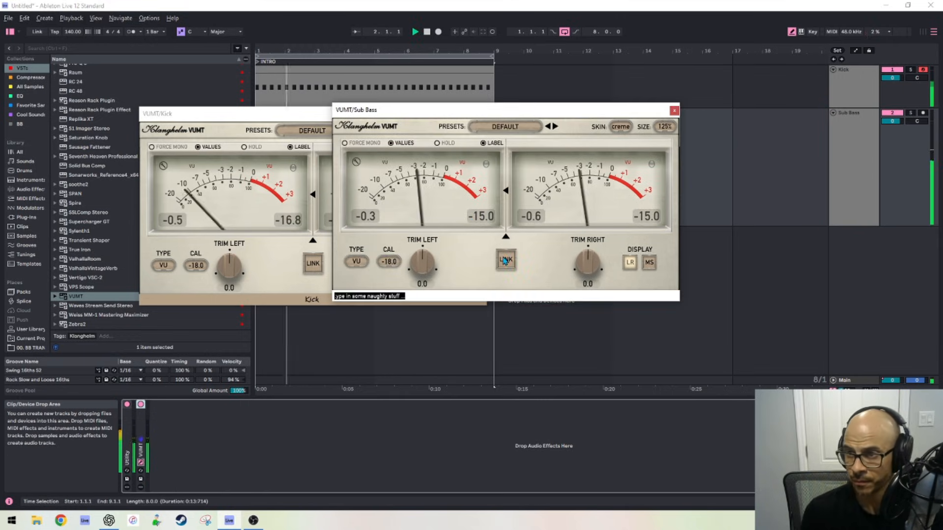
pyautogui.write('Sub Bass')
pyautogui.press('Return')
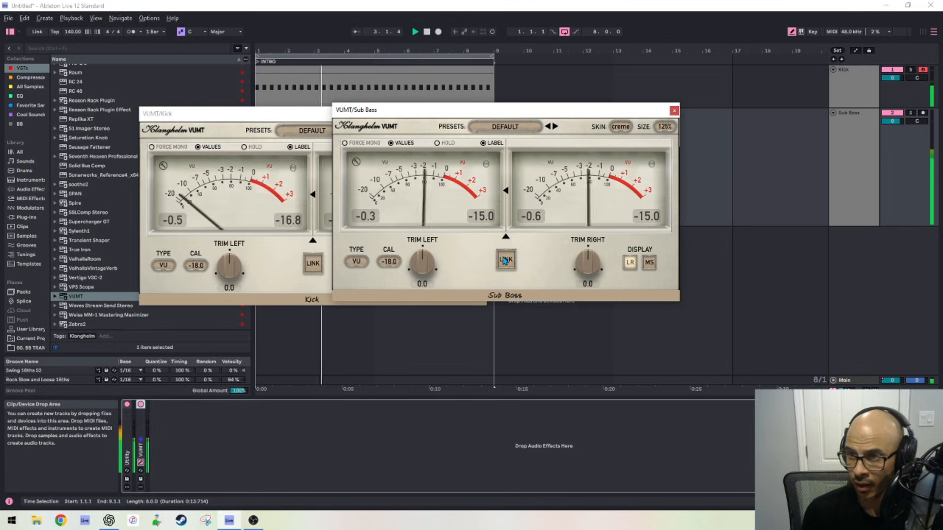
pyautogui.press('space')
# Place the Sub Bass meter below the Kick meter's header, play the loop briefly and close both VUMT windows.
pyautogui.moveTo(600, 113); pyautogui.dragTo(408, 158)
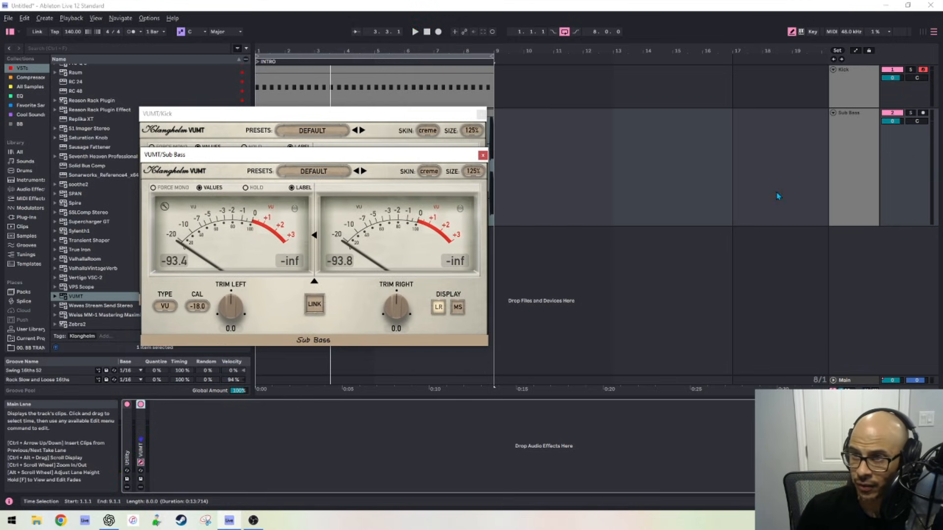
pyautogui.press('space')
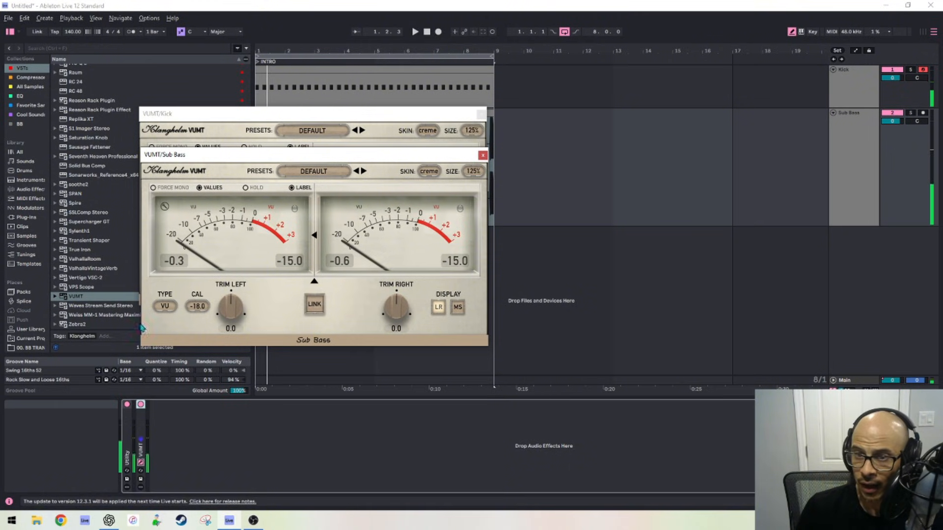
pyautogui.click(483, 155)
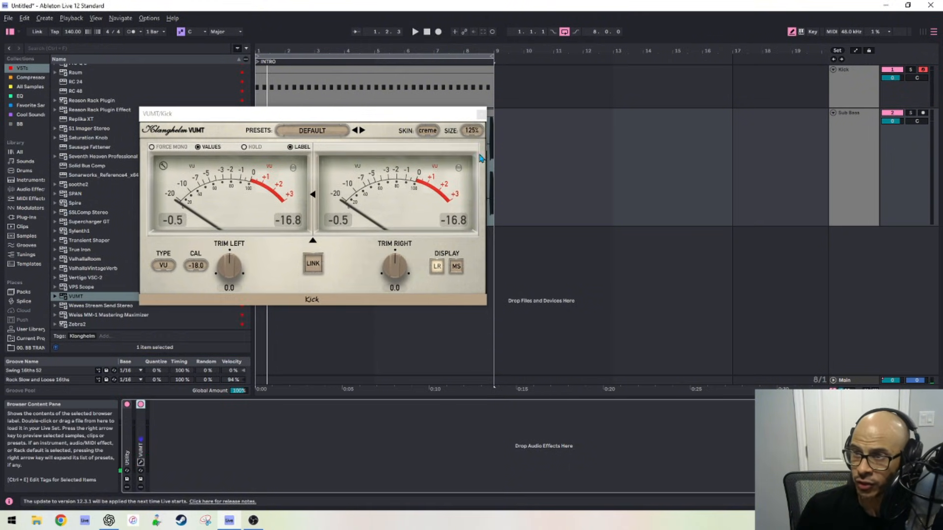
pyautogui.click(481, 115)
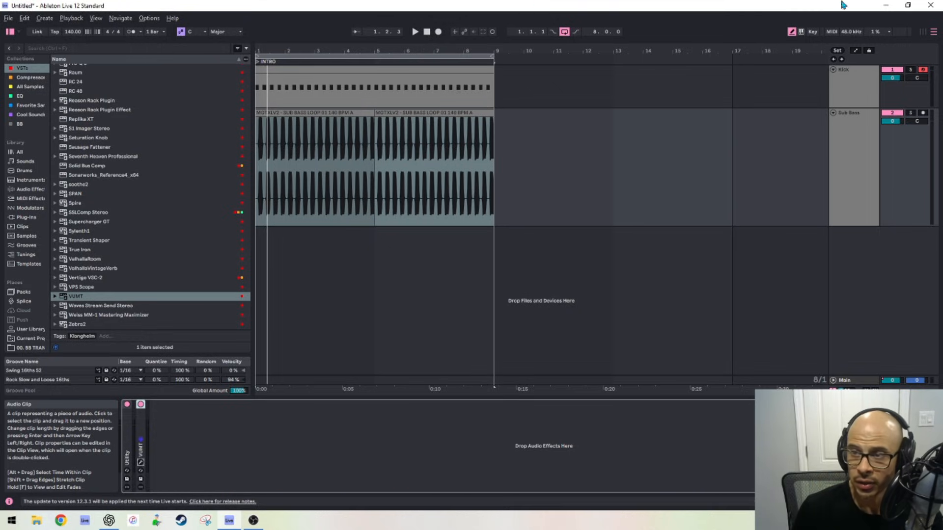
# Select the second Sub Bass loop clip in the arrangement.
pyautogui.click(264, 166)
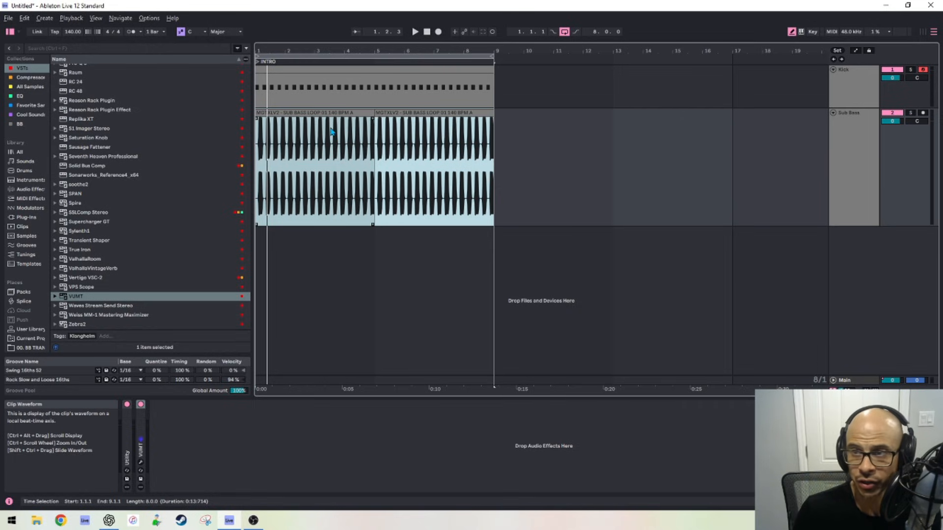
pyautogui.click(443, 145)
pyautogui.click(402, 111)
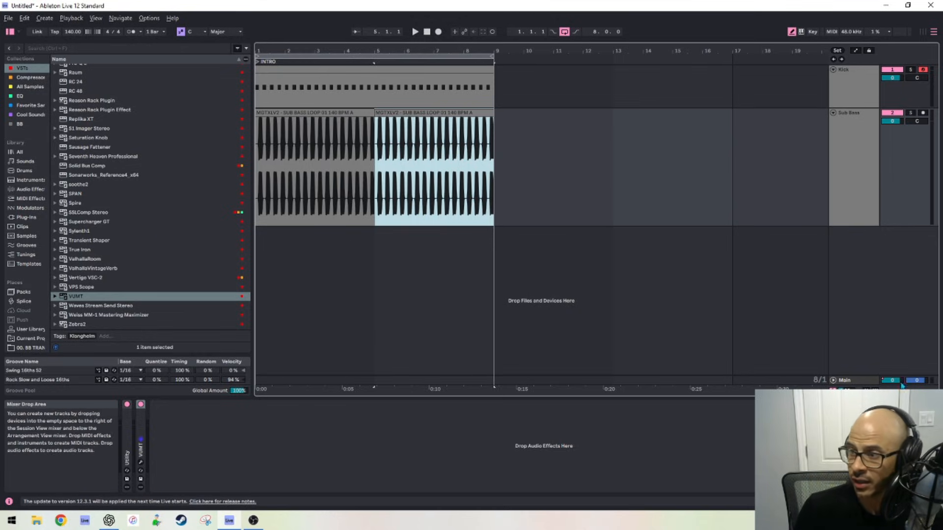
# Add VUMT from the VSTs collection to the Main track and play Kick and Sub Bass together to check their level.
pyautogui.click(846, 380)
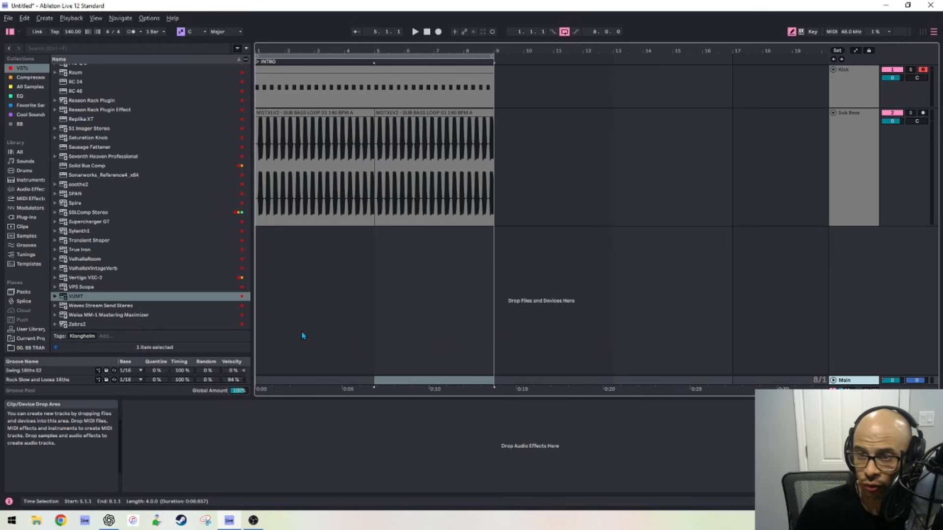
pyautogui.doubleClick(70, 296)
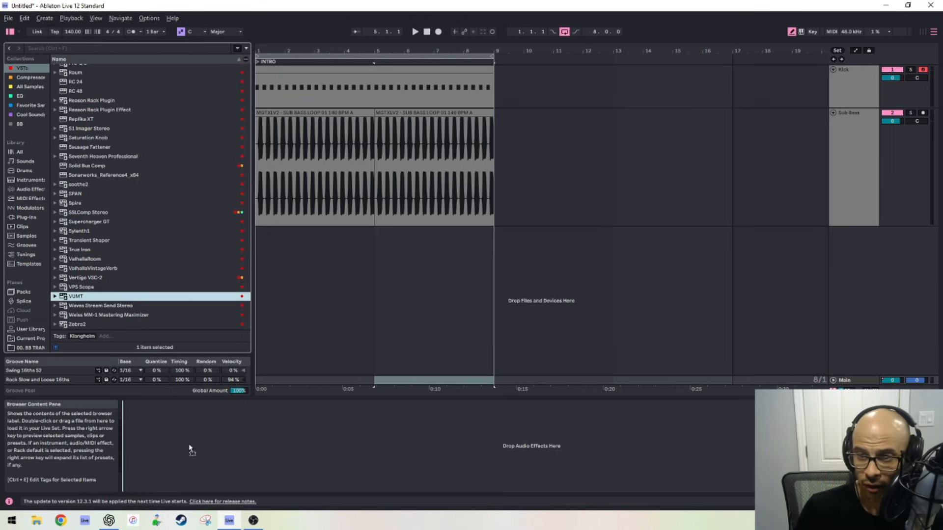
pyautogui.click(143, 404)
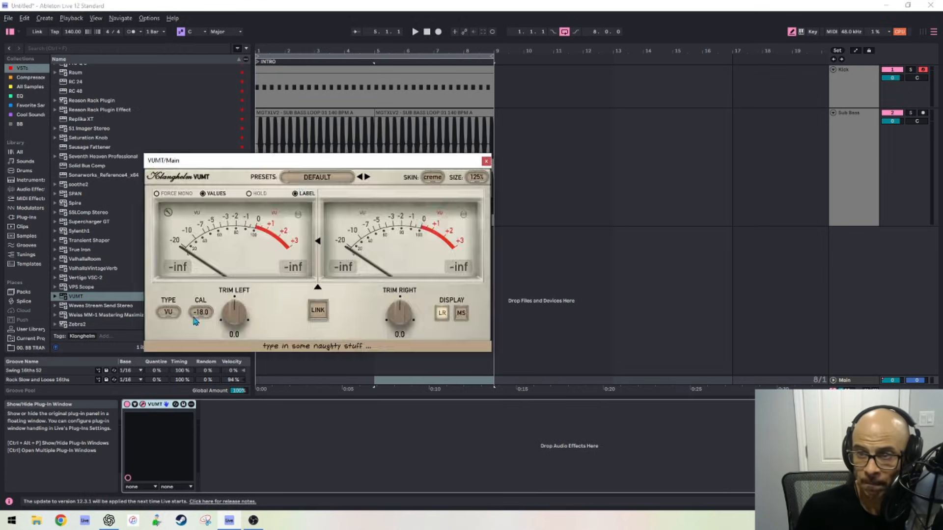
pyautogui.press('space')
pyautogui.moveTo(284, 164); pyautogui.dragTo(330, 130)
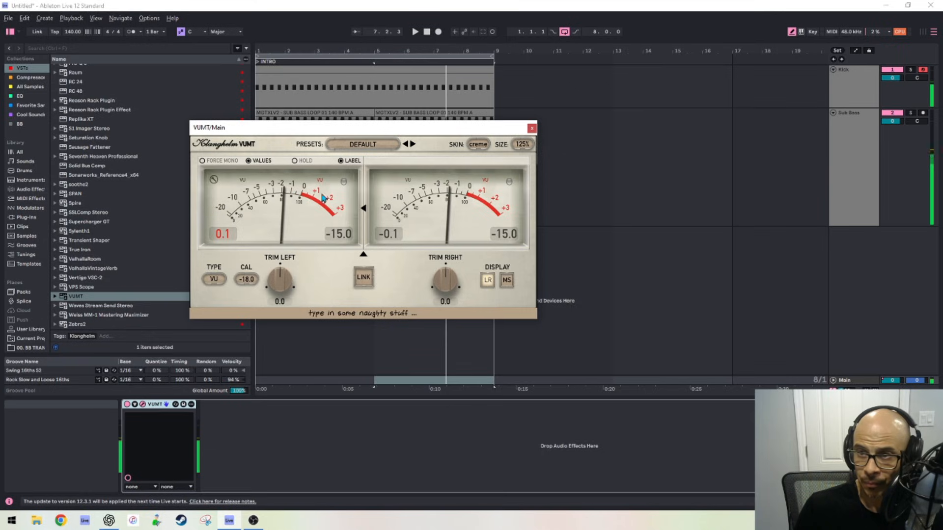
pyautogui.press('space')
# Solo the Kick track, play it several times to check its level on the Main VUMT meter, and end the solo.
pyautogui.click(912, 70)
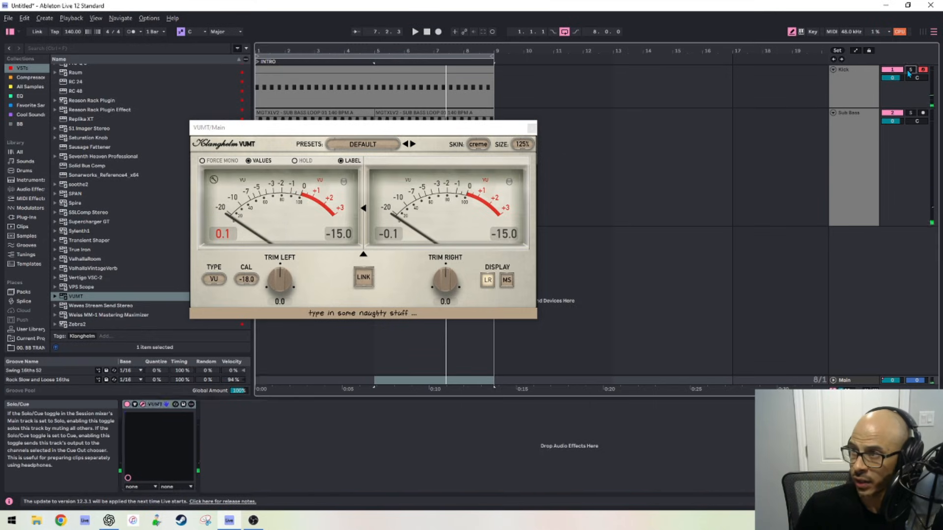
pyautogui.press('space')
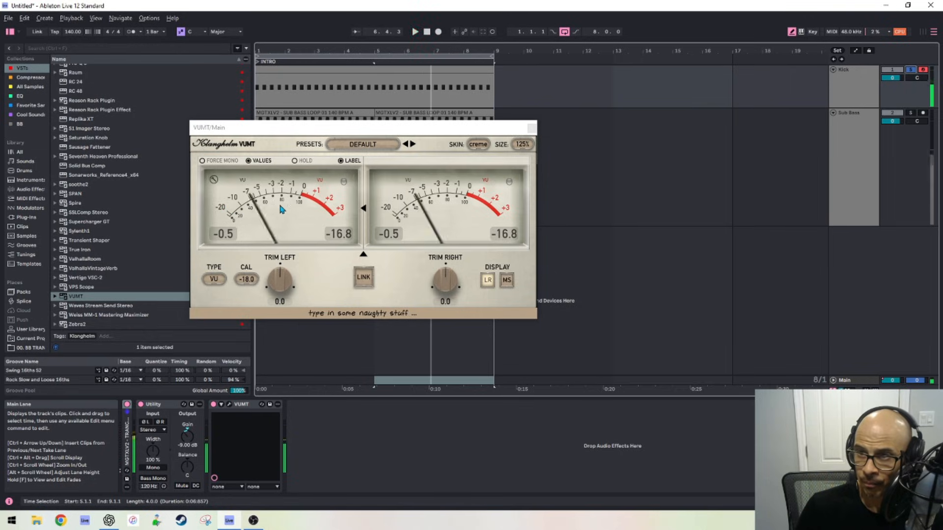
pyautogui.press('space')
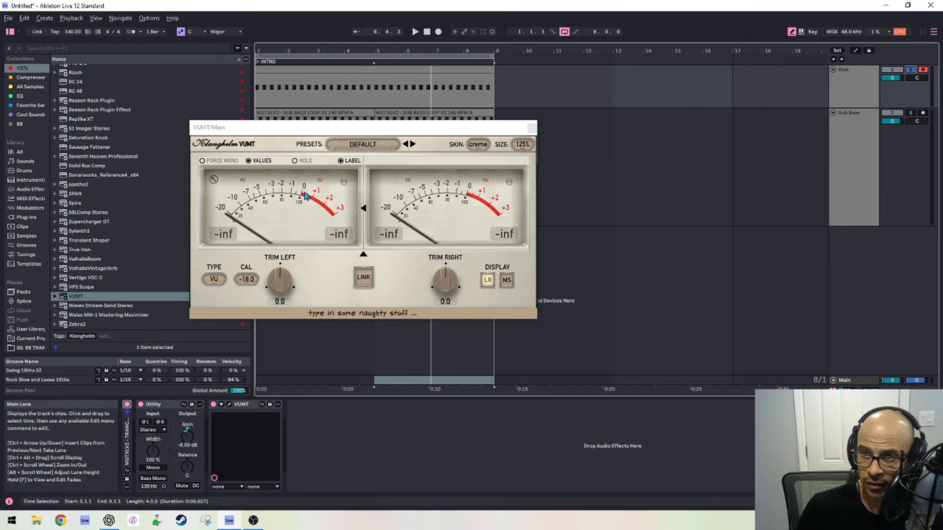
pyautogui.press('space')
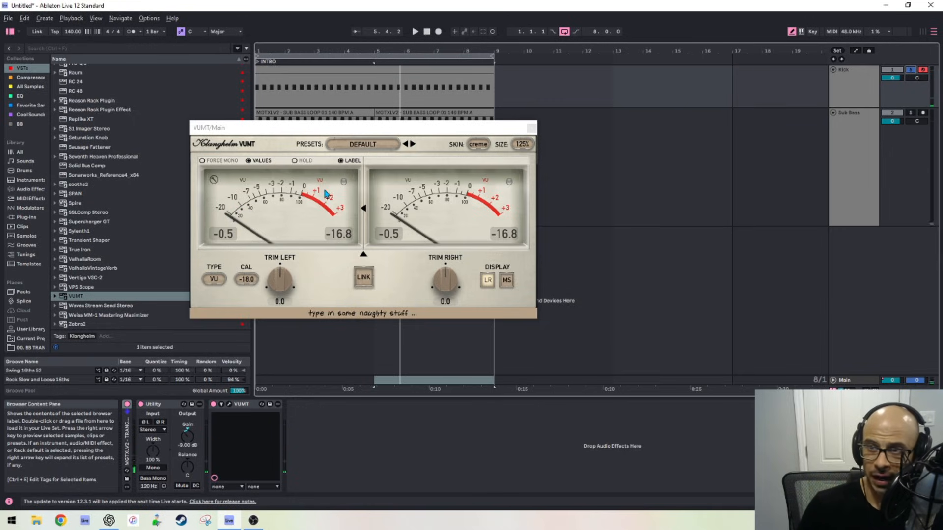
pyautogui.click(249, 236)
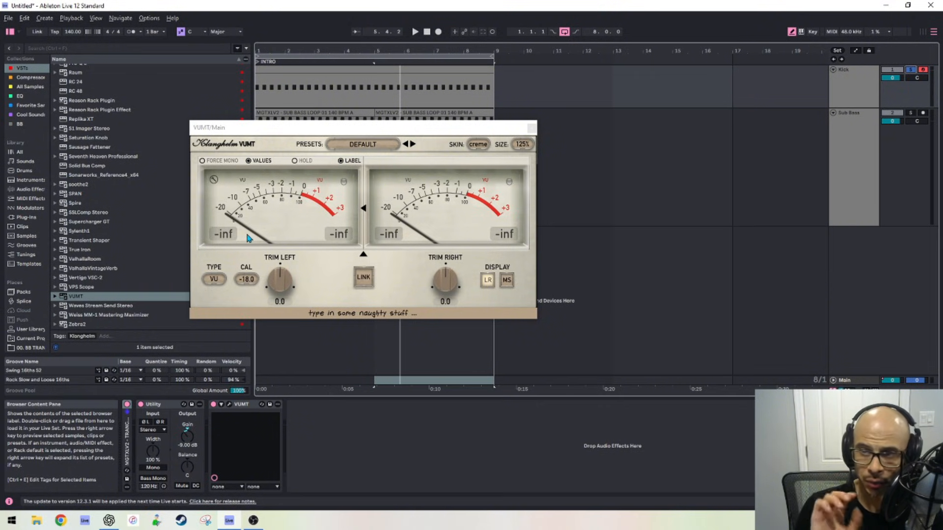
pyautogui.press('space')
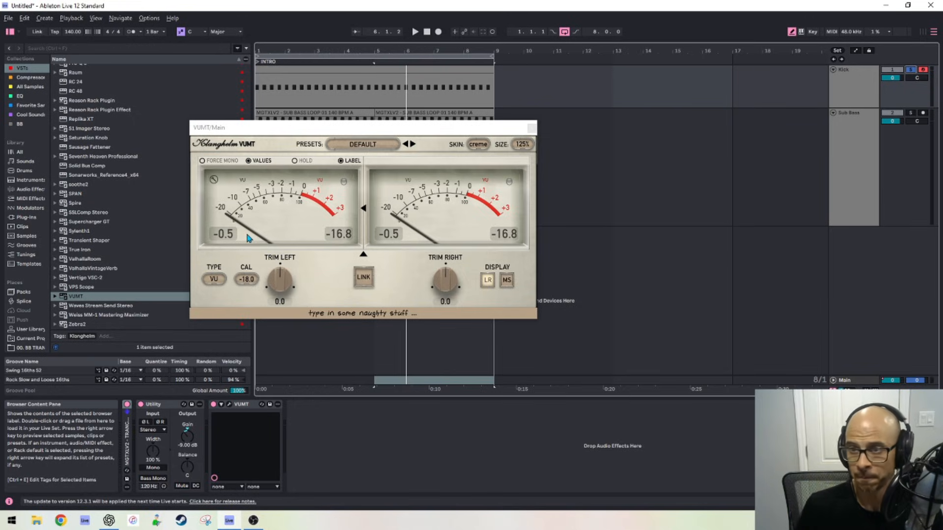
pyautogui.click(910, 70)
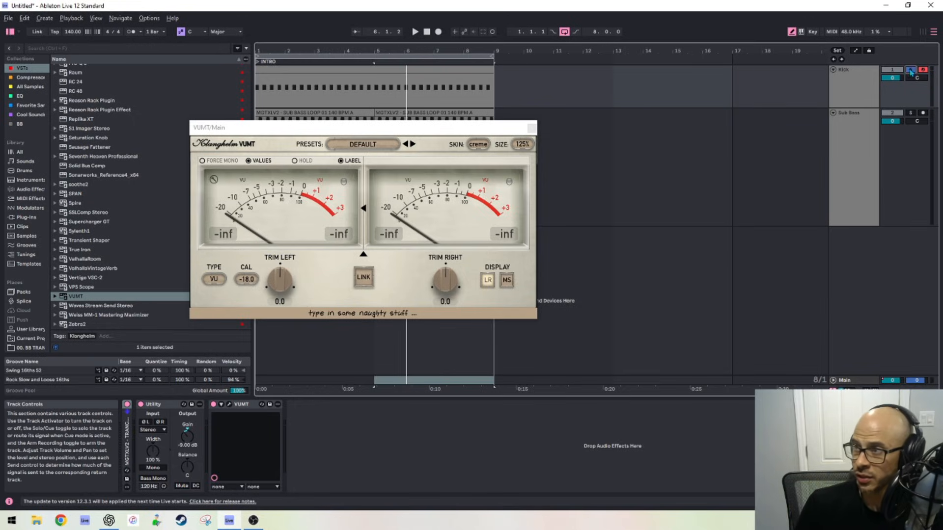
# Play Sub Bass soloed with Kick and on its own to compare the levels on the Main VUMT meter.
pyautogui.click(912, 112)
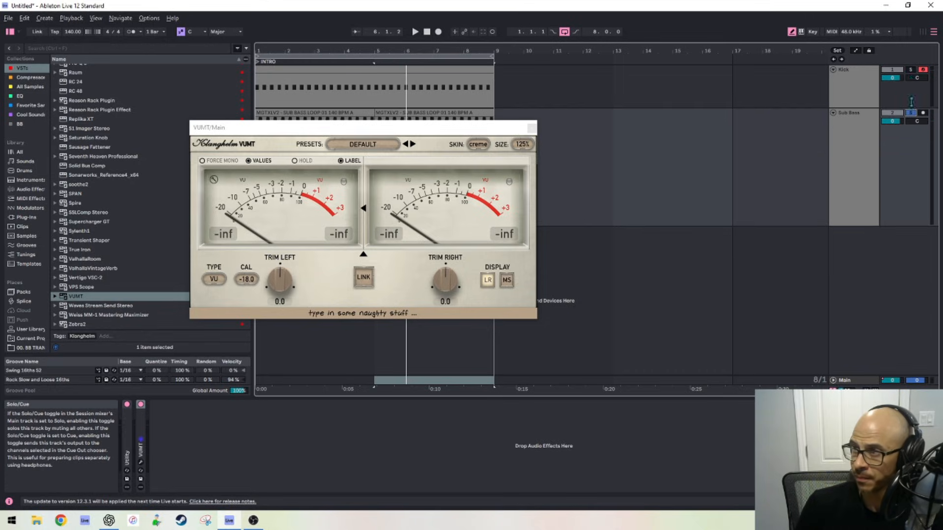
pyautogui.keyDown('ctrl'); pyautogui.click(911, 70); pyautogui.keyUp('ctrl')
pyautogui.press('space')
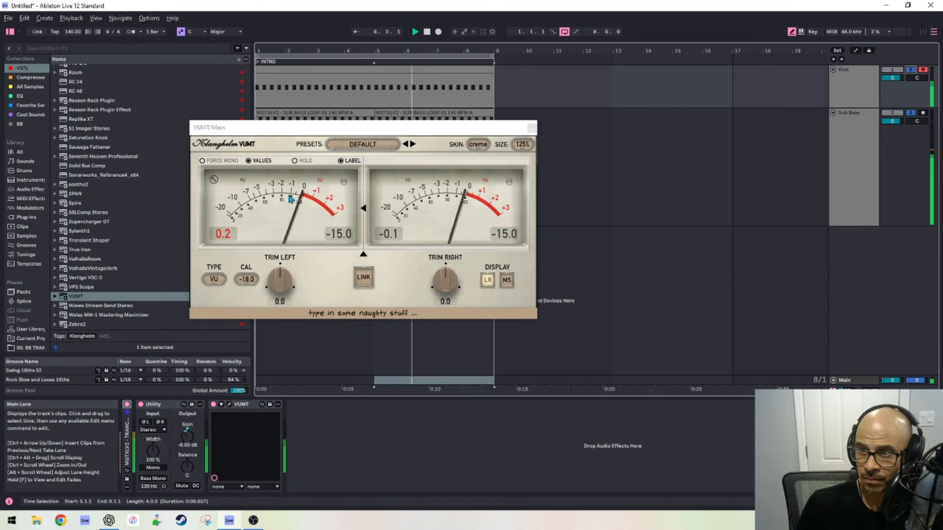
pyautogui.click(912, 70)
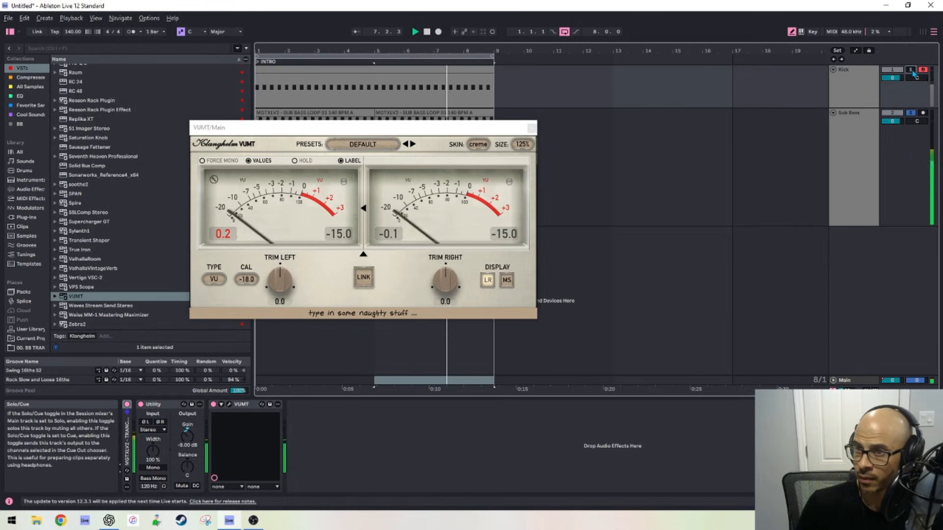
pyautogui.press('space')
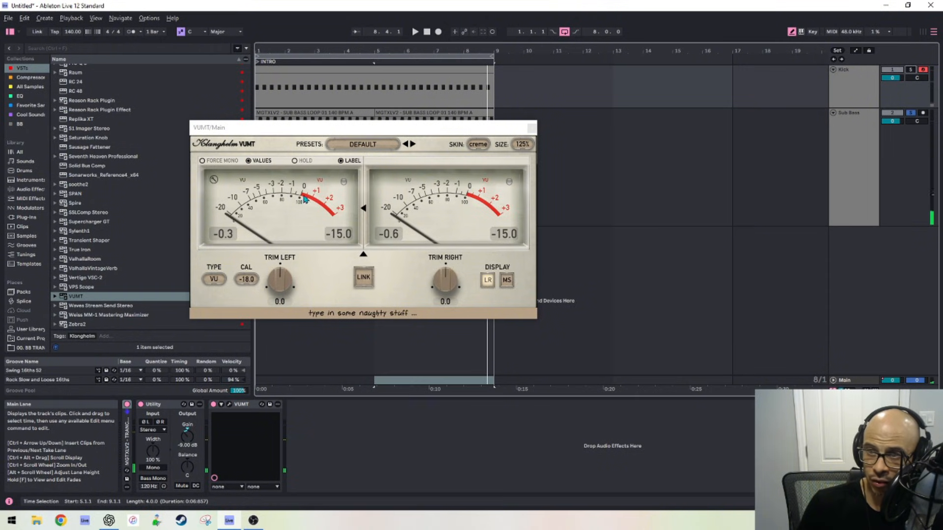
pyautogui.press('space')
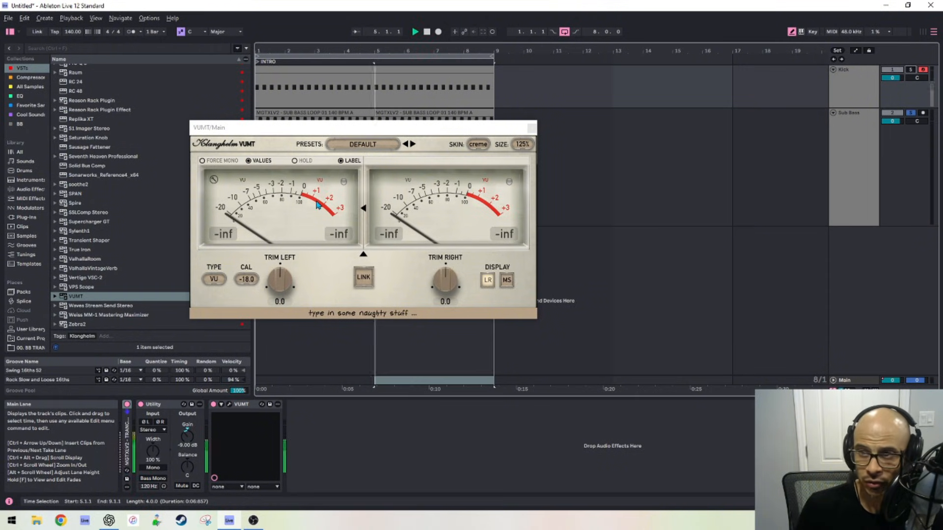
pyautogui.press('space')
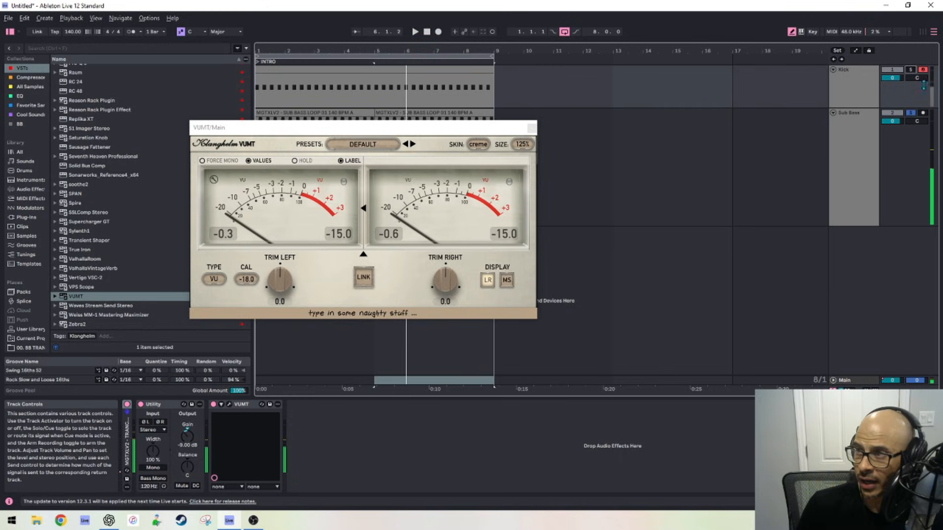
# Solo Kick together with Sub Bass, cut the Sub Bass track volume to -inf dB, and raise it to -8.0 dB during playback.
pyautogui.click(915, 70)
pyautogui.press('space')
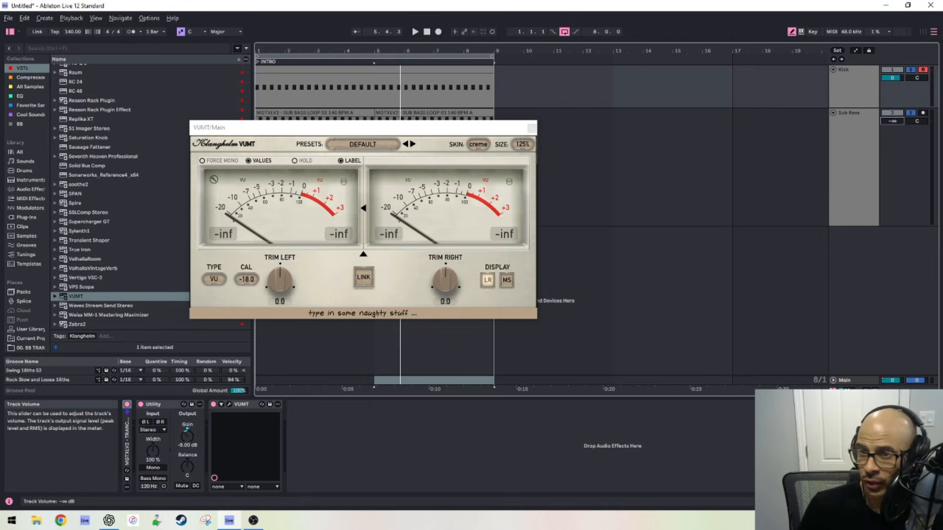
pyautogui.press('space')
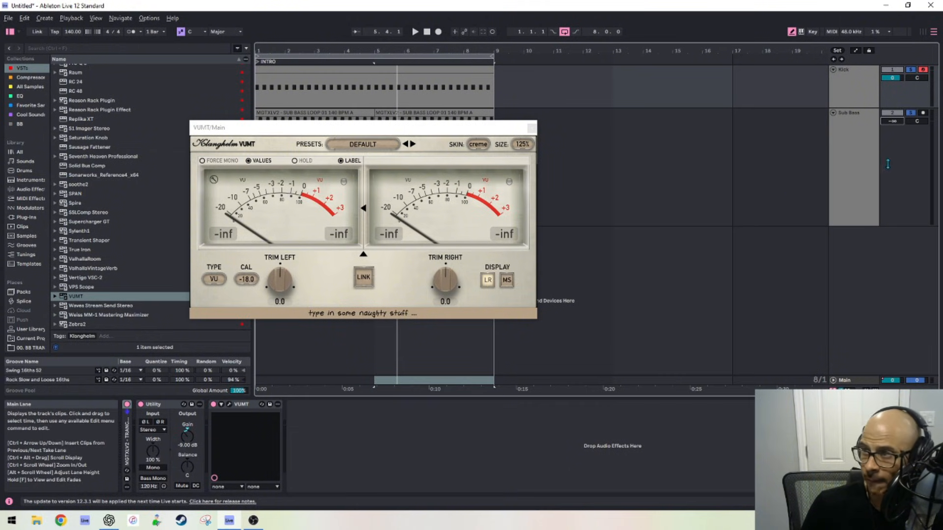
pyautogui.press('space')
pyautogui.moveTo(892, 121); pyautogui.dragTo(892, 84)
pyautogui.press('space')
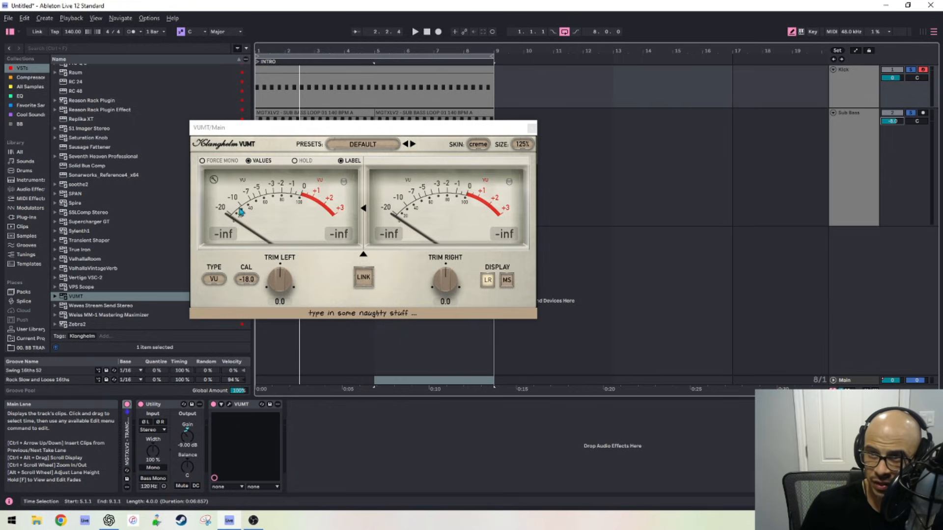
# Lower the Sub Bass track volume to -21.4 dB and raise it to about -9.5 dB while playing against the Main meter.
pyautogui.press('space')
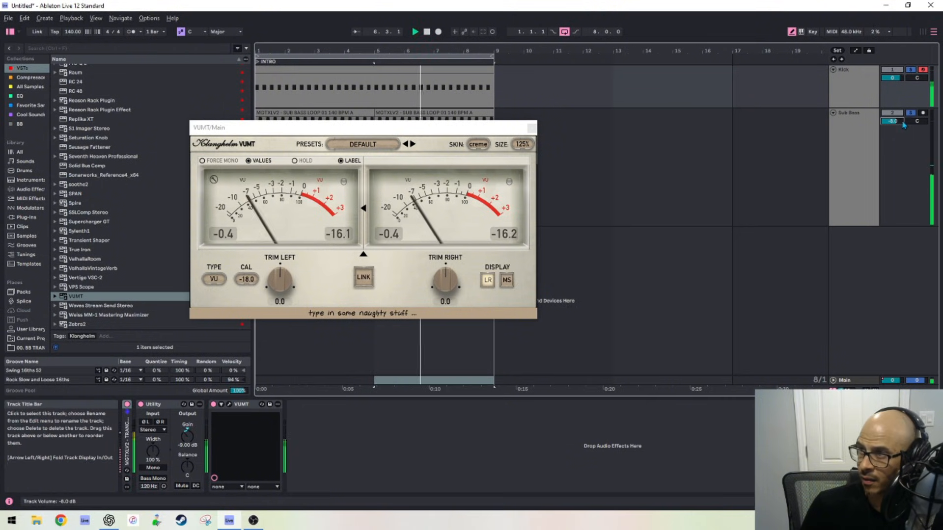
pyautogui.moveTo(893, 121); pyautogui.dragTo(892, 155)
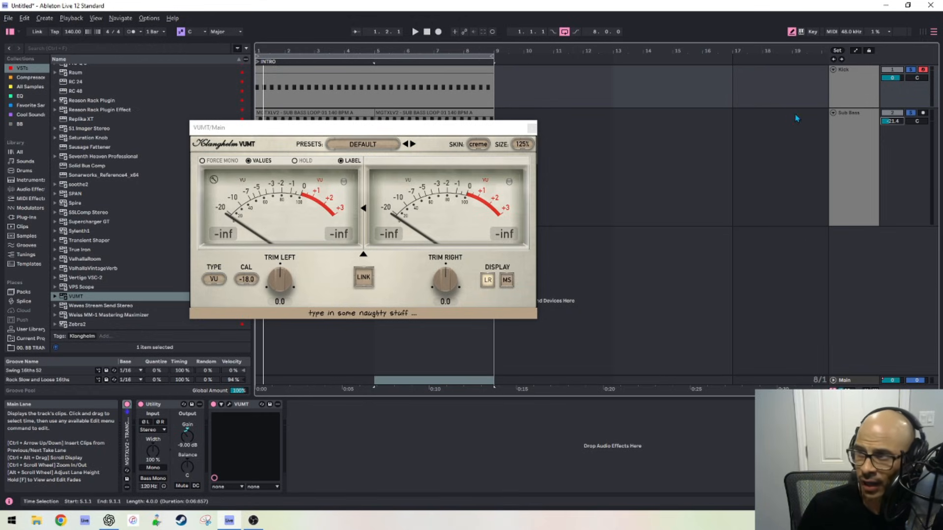
pyautogui.press('space')
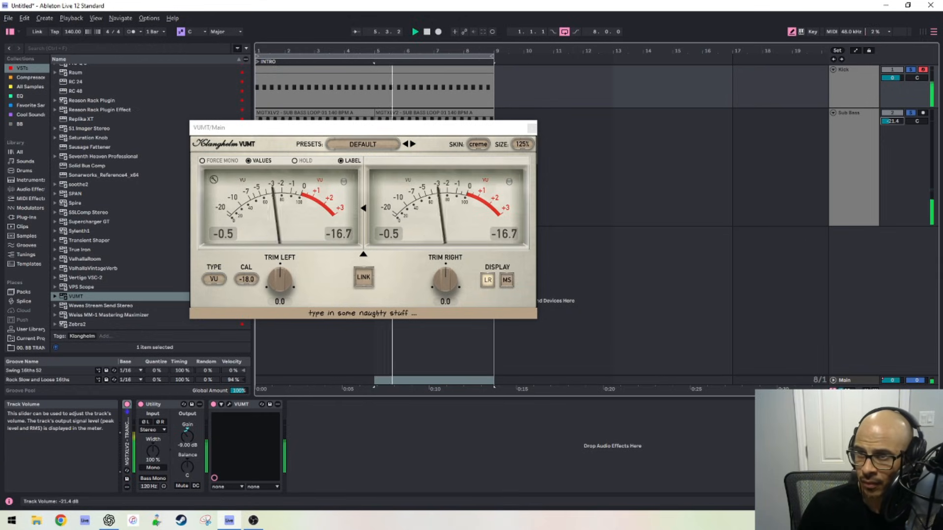
pyautogui.moveTo(892, 120); pyautogui.dragTo(892, 95)
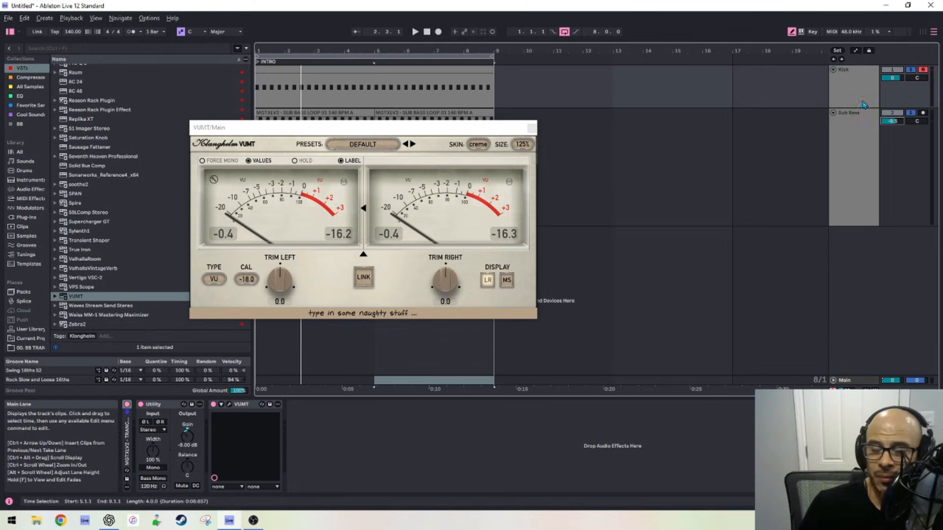
pyautogui.press('space')
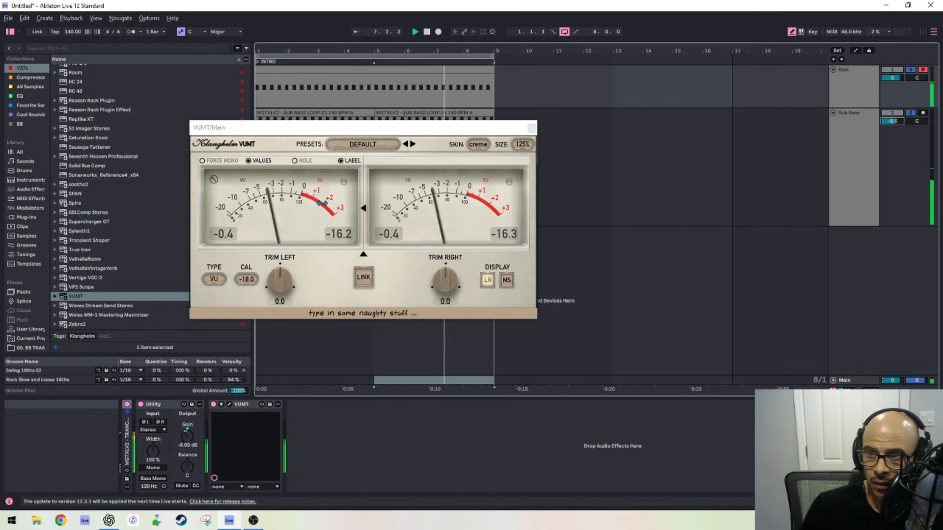
pyautogui.press('space')
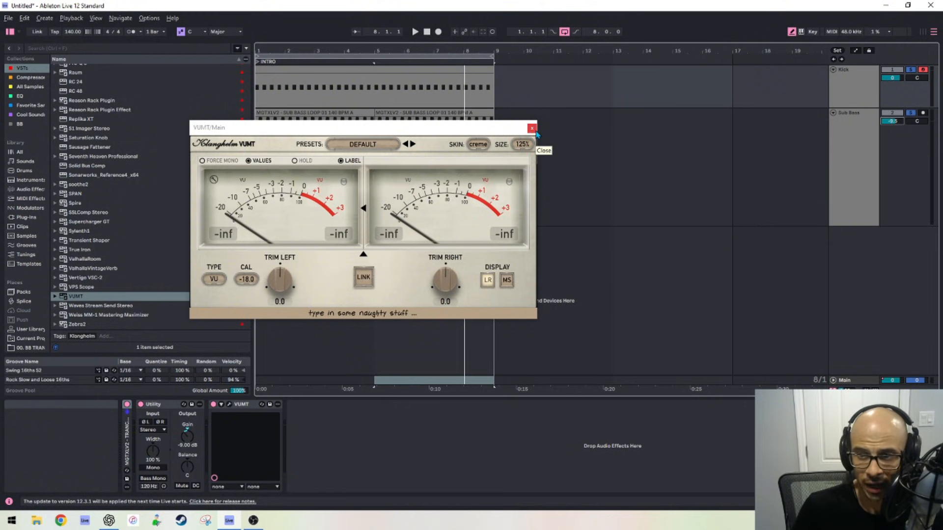
# Close the Main VUMT window and place the insert marker at bar 1 on the Kick track.
pyautogui.click(534, 132)
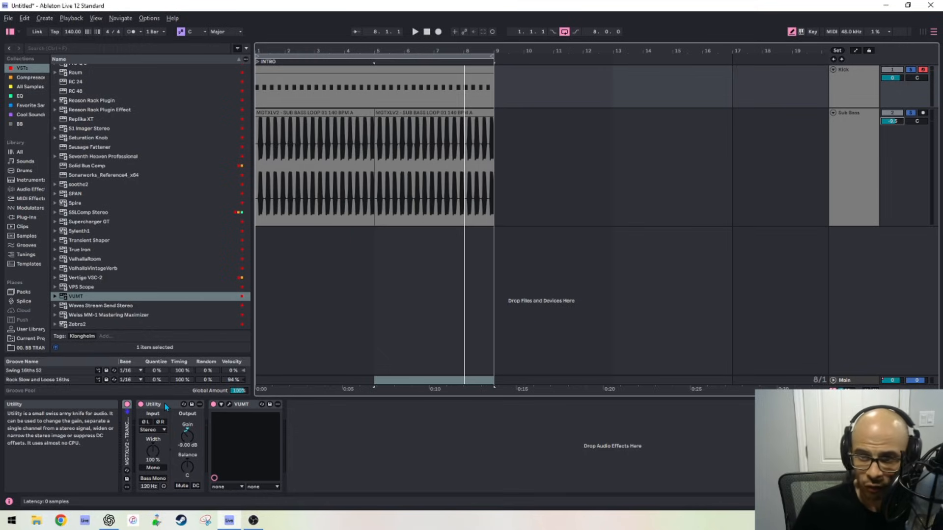
pyautogui.click(858, 90)
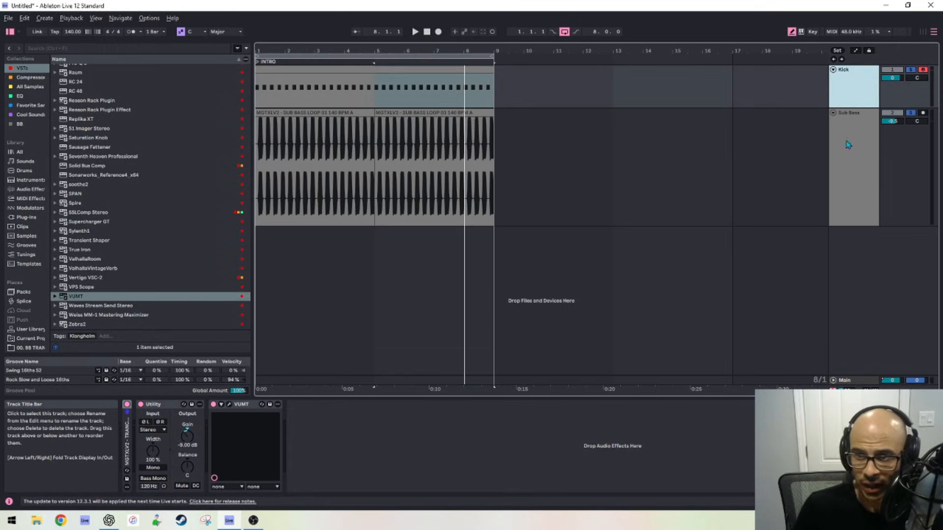
pyautogui.click(382, 93)
pyautogui.click(245, 91)
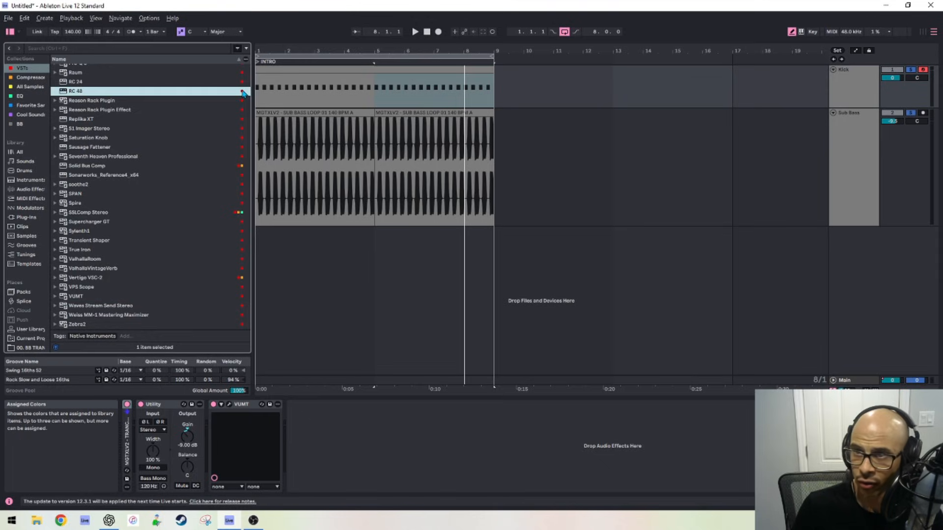
pyautogui.click(272, 94)
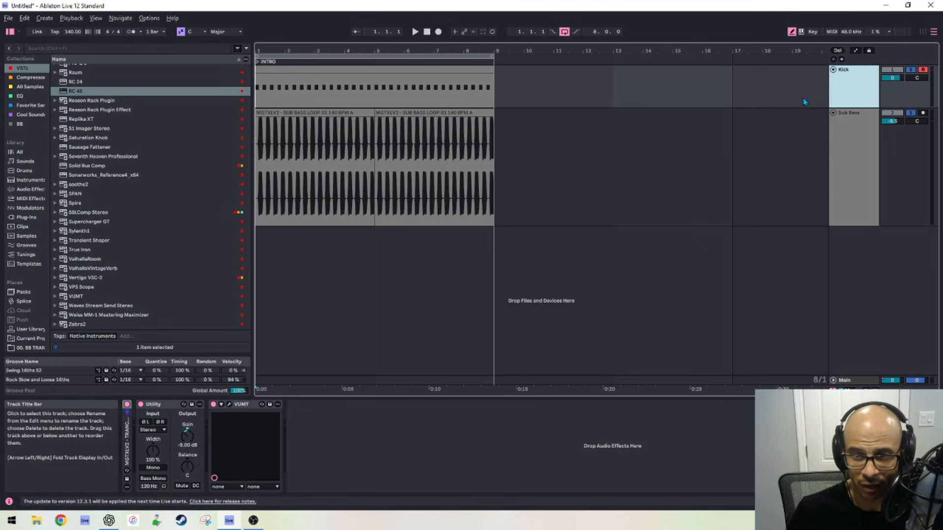
# Load SPAN from the VSTs collection on Sub Bass, transfer it to the Main track after VUMT, and open its window.
pyautogui.click(815, 187)
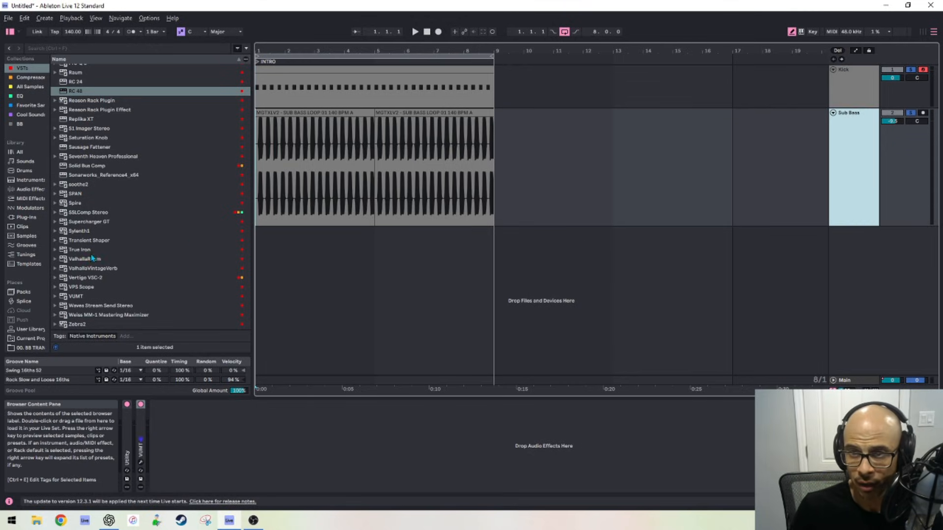
pyautogui.click(84, 195)
pyautogui.moveTo(147, 342); pyautogui.dragTo(165, 448)
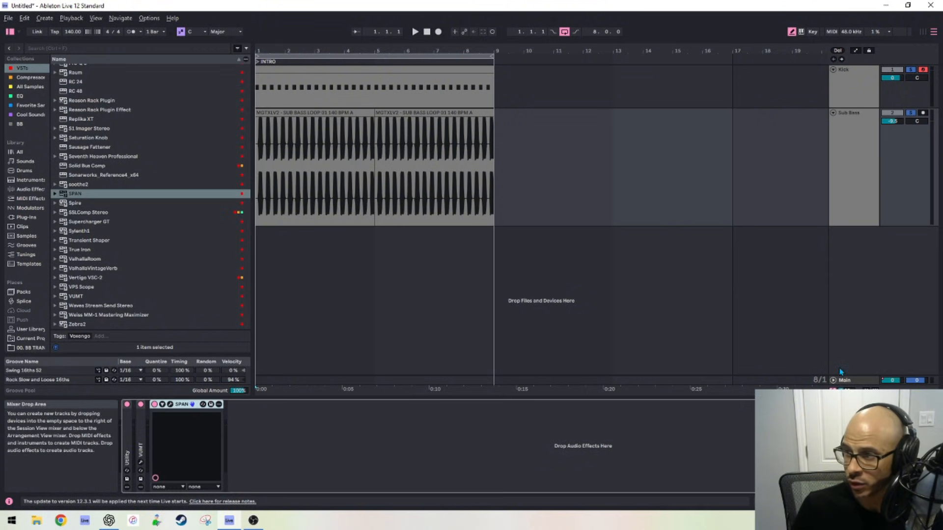
pyautogui.click(857, 204)
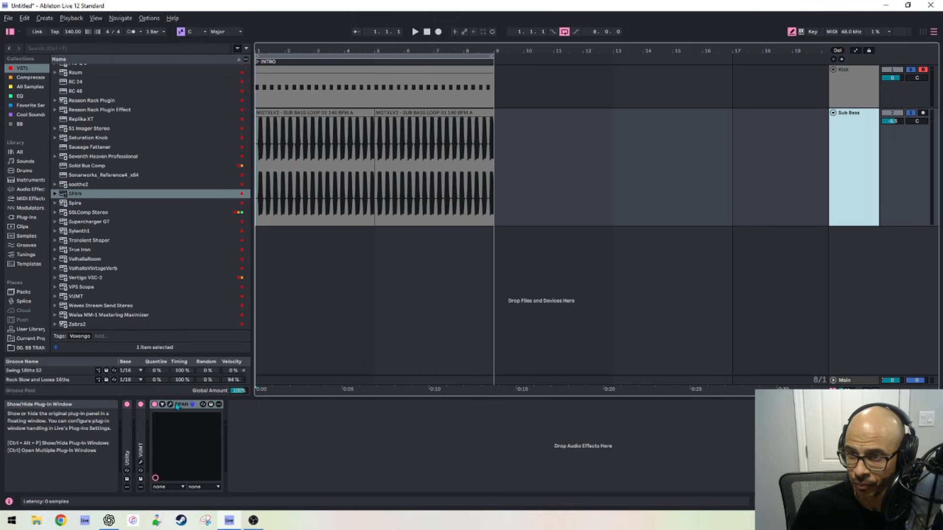
pyautogui.click(201, 405)
pyautogui.click(861, 385)
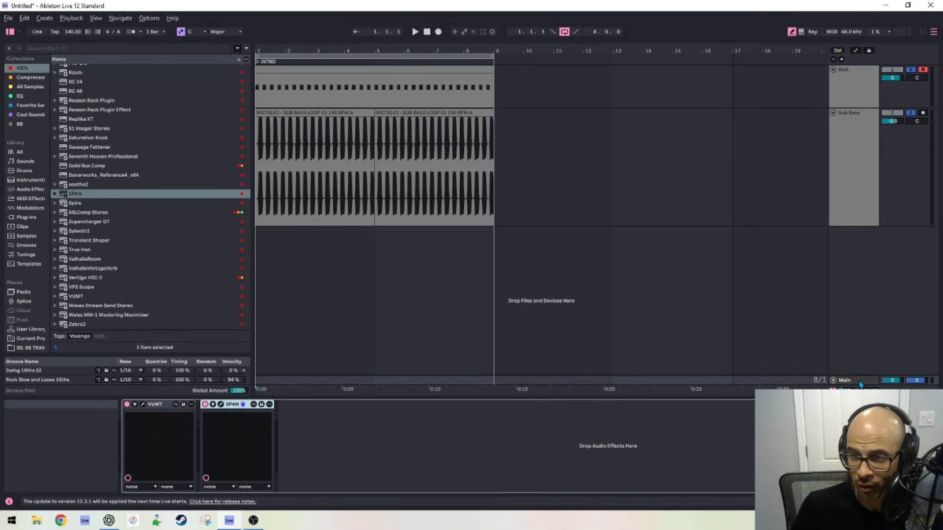
pyautogui.click(220, 405)
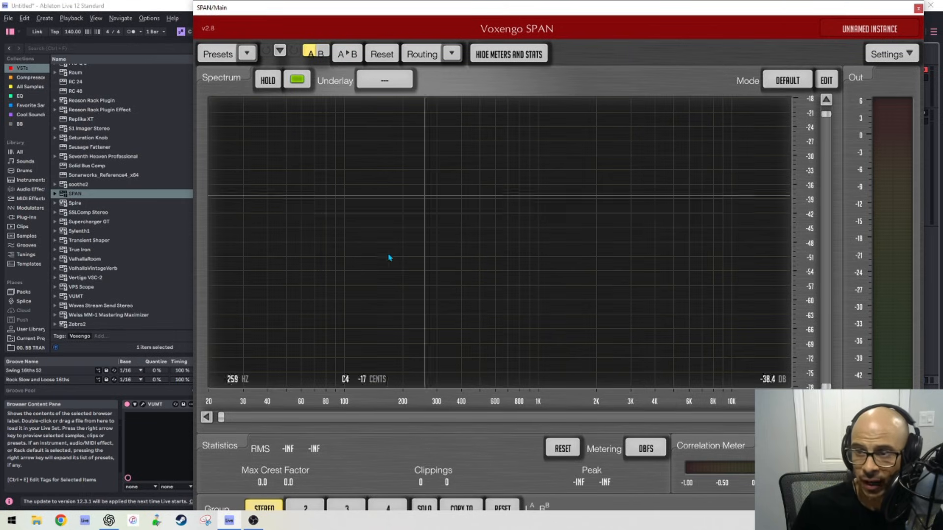
# Set SPAN's spectrum averaging time to 242 ms and play the loop to check the analyzer's response.
pyautogui.press('space')
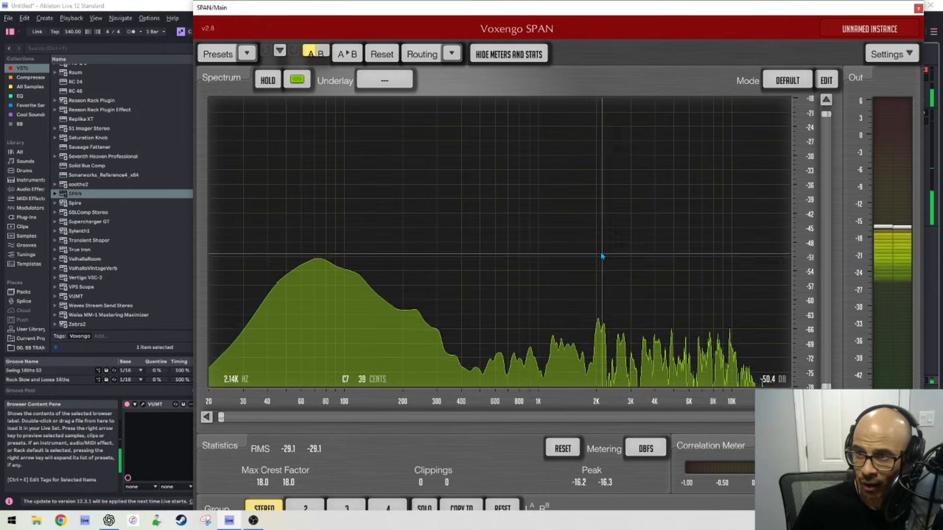
pyautogui.press('space')
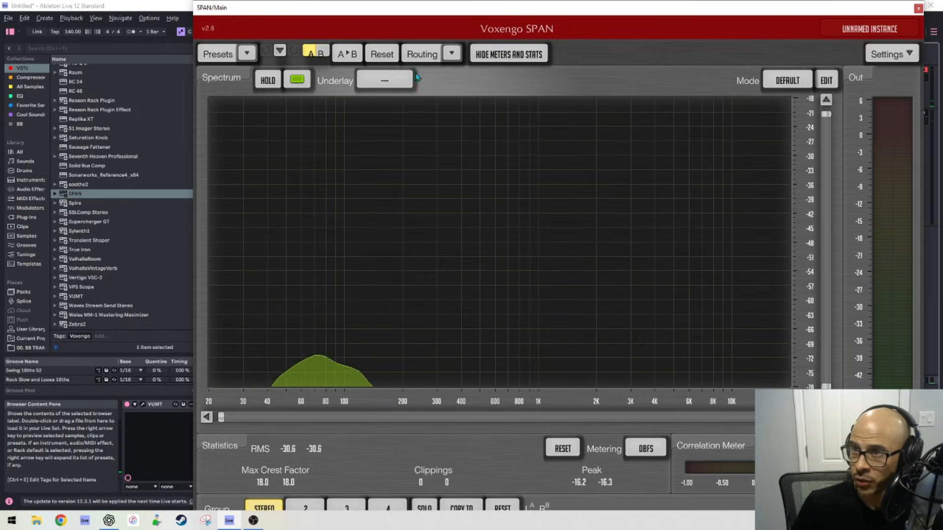
pyautogui.click(831, 86)
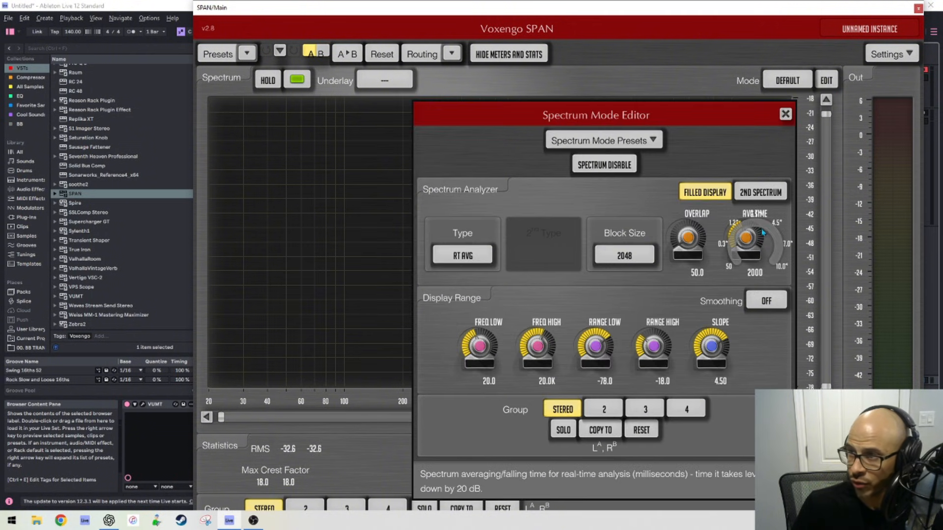
pyautogui.moveTo(746, 237); pyautogui.dragTo(746, 241)
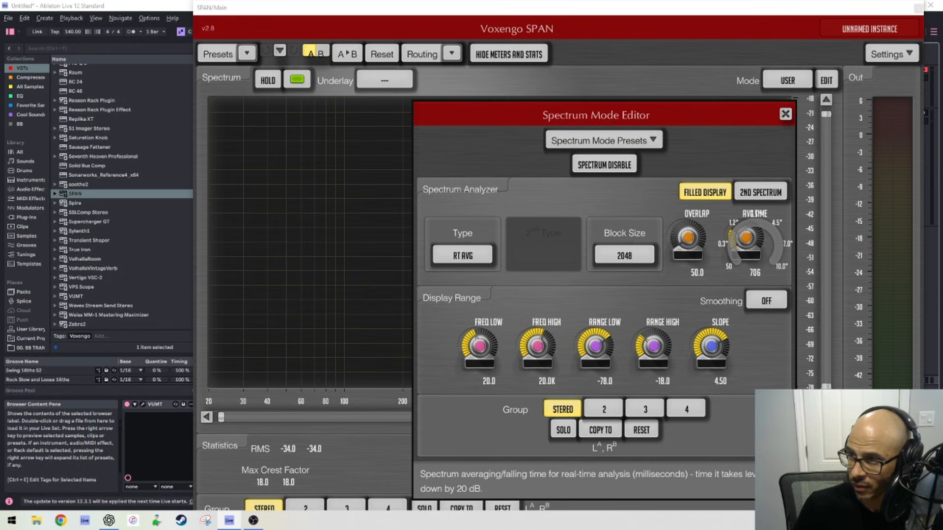
pyautogui.moveTo(745, 241)
pyautogui.mouseDown()
pyautogui.moveTo(759, 246)
pyautogui.moveTo(746, 249)
pyautogui.moveTo(747, 236)
pyautogui.moveTo(749, 263)
pyautogui.moveTo(746, 238)
pyautogui.mouseUp()
pyautogui.press('space')
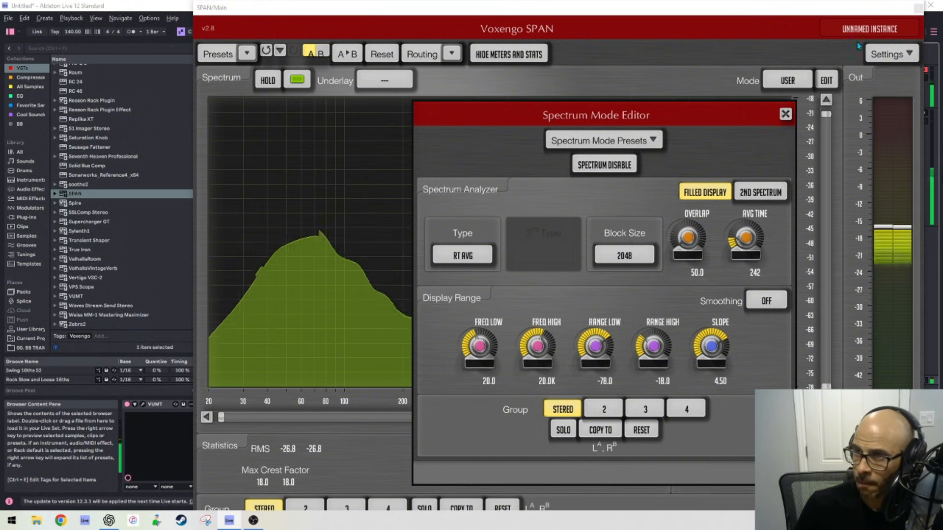
pyautogui.click(786, 114)
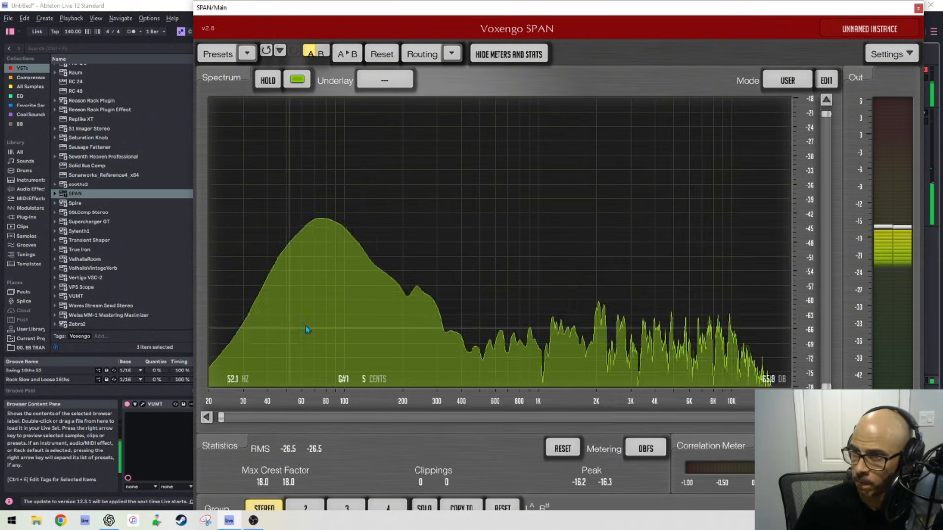
pyautogui.press('space')
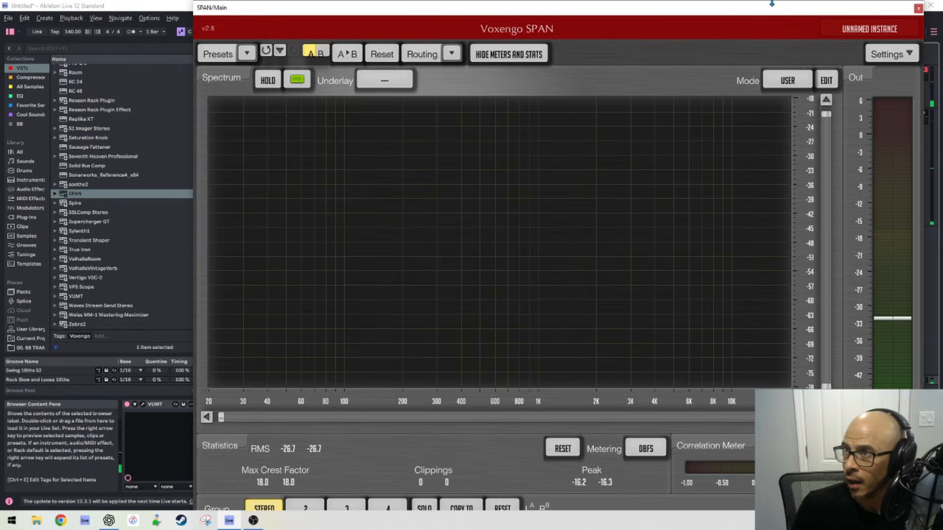
# Solo only the Kick track and play it to examine its low-frequency spectrum in the Main SPAN window.
pyautogui.moveTo(772, 3); pyautogui.dragTo(565, 16)
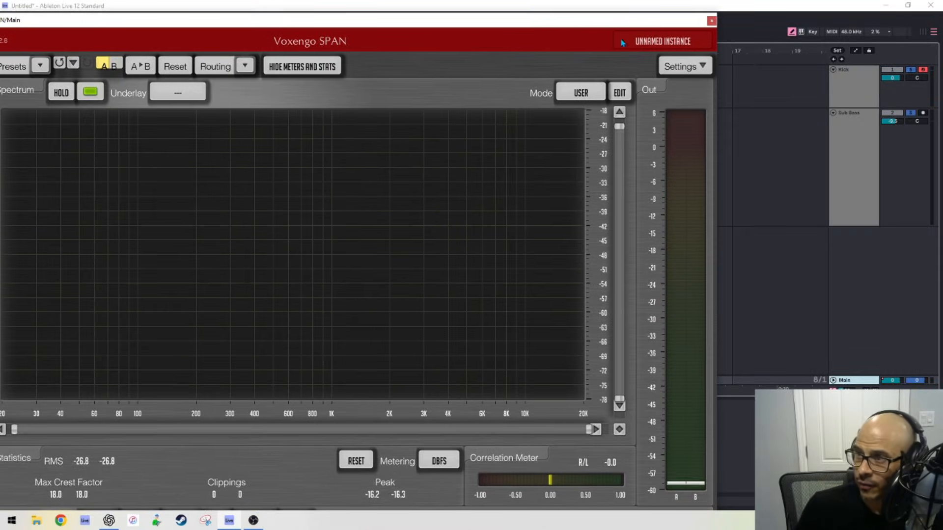
pyautogui.click(910, 70)
pyautogui.click(910, 70)
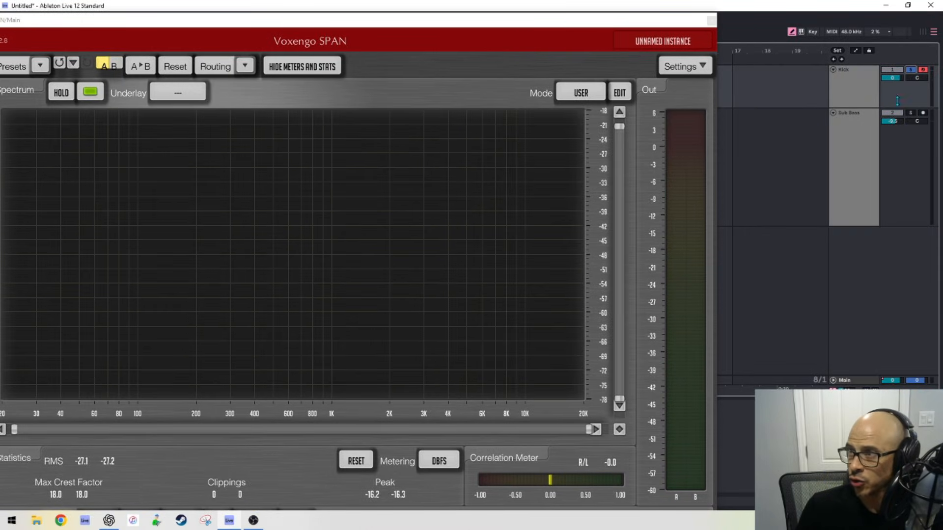
pyautogui.moveTo(424, 23); pyautogui.dragTo(666, 20)
pyautogui.press('space')
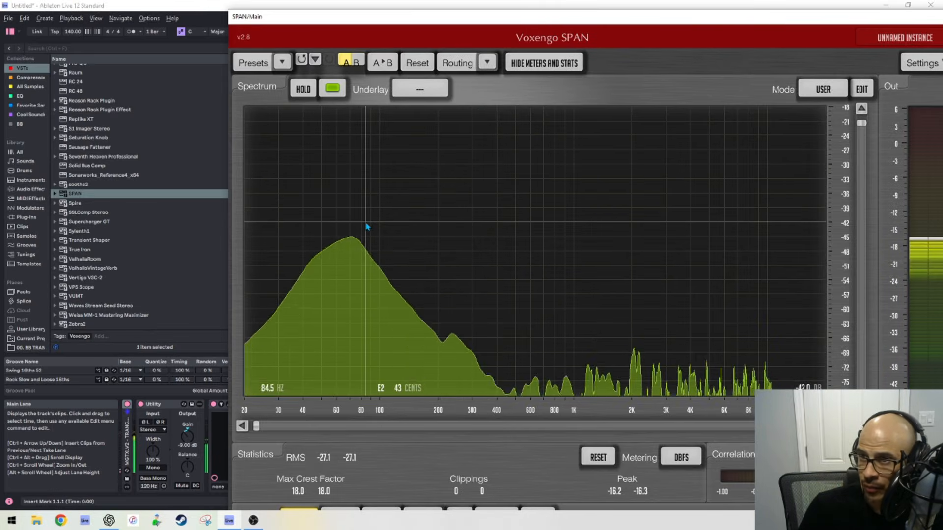
pyautogui.press('space')
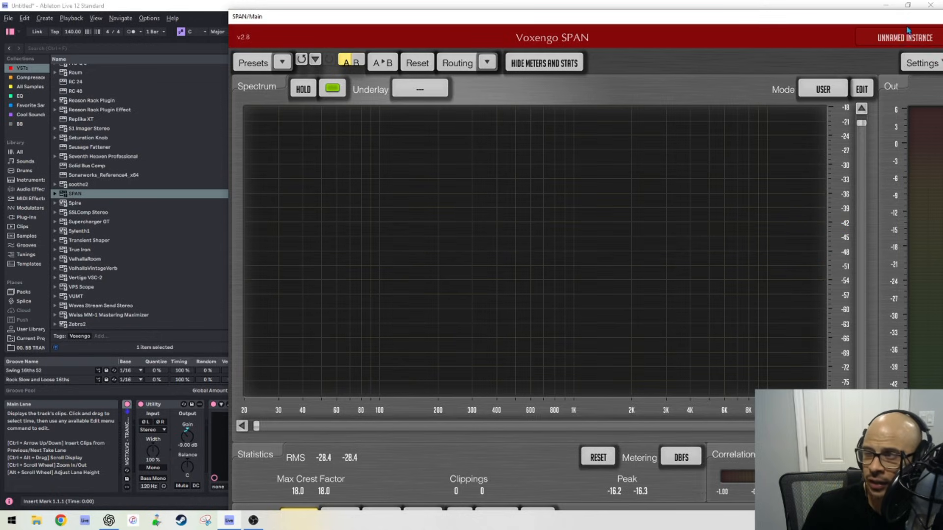
# Play the Sub Bass soloed and together with the Kick to compare their low-frequency spectra in the Main SPAN window, and close the window.
pyautogui.moveTo(748, 23); pyautogui.dragTo(496, 27)
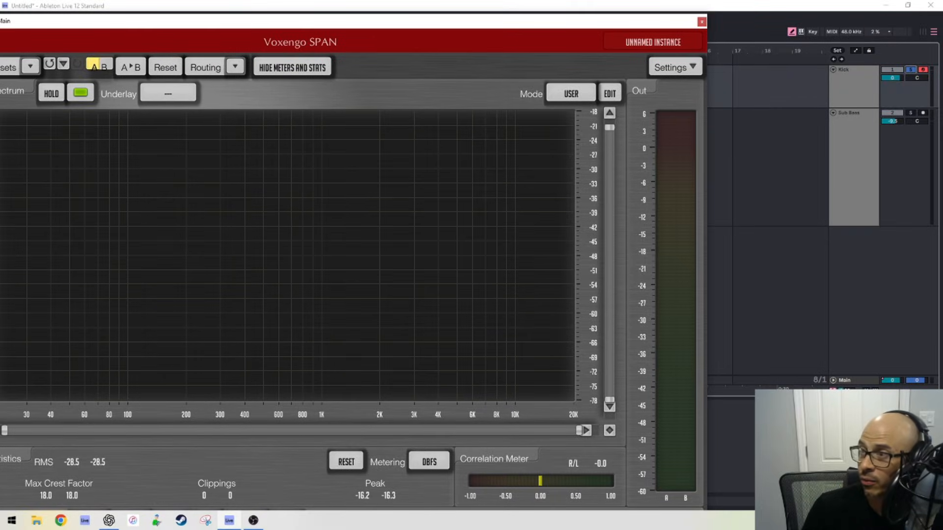
pyautogui.click(911, 113)
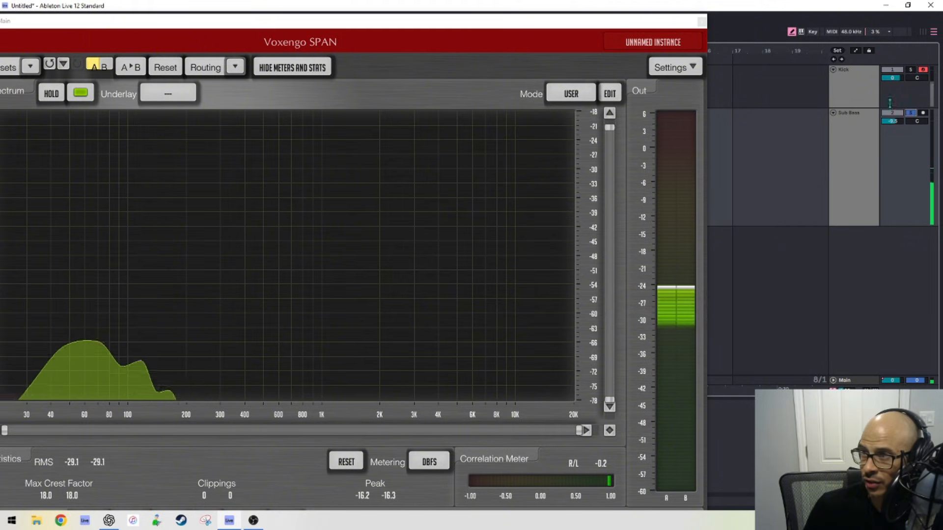
pyautogui.click(910, 71)
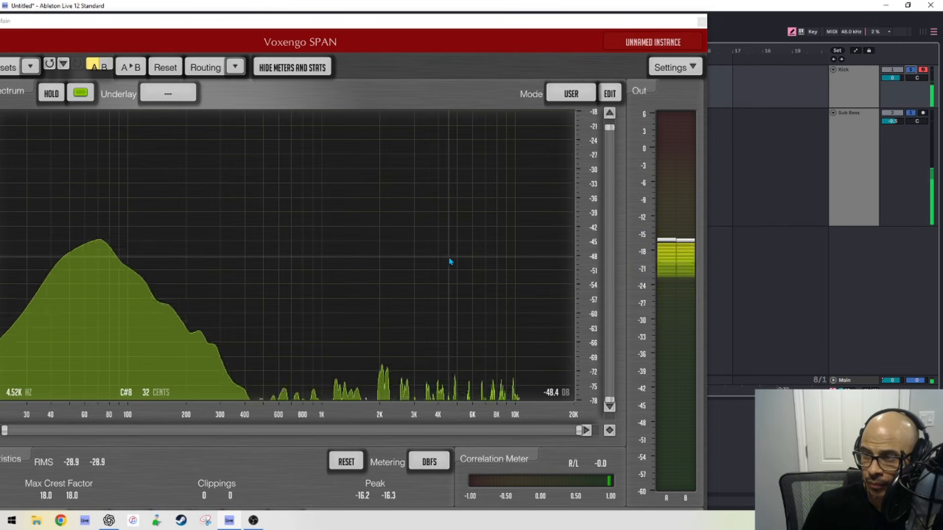
pyautogui.press('space')
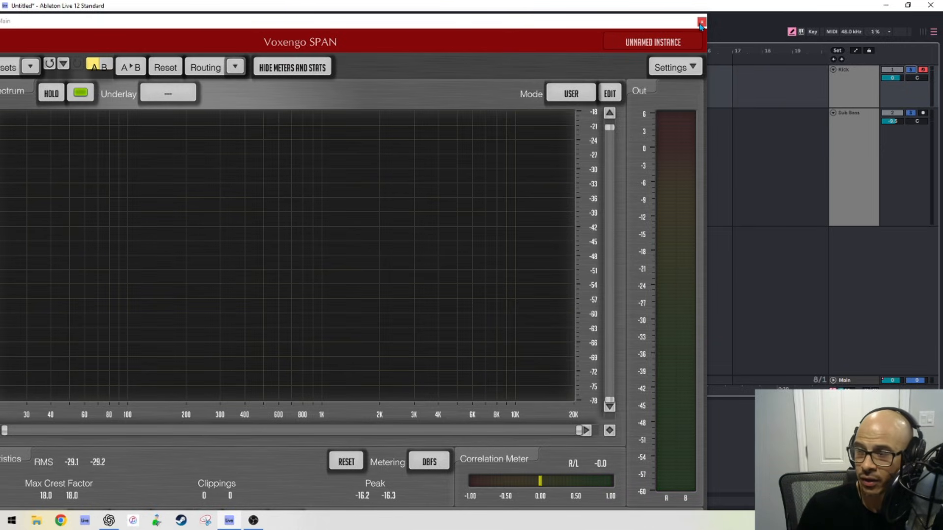
pyautogui.press('space')
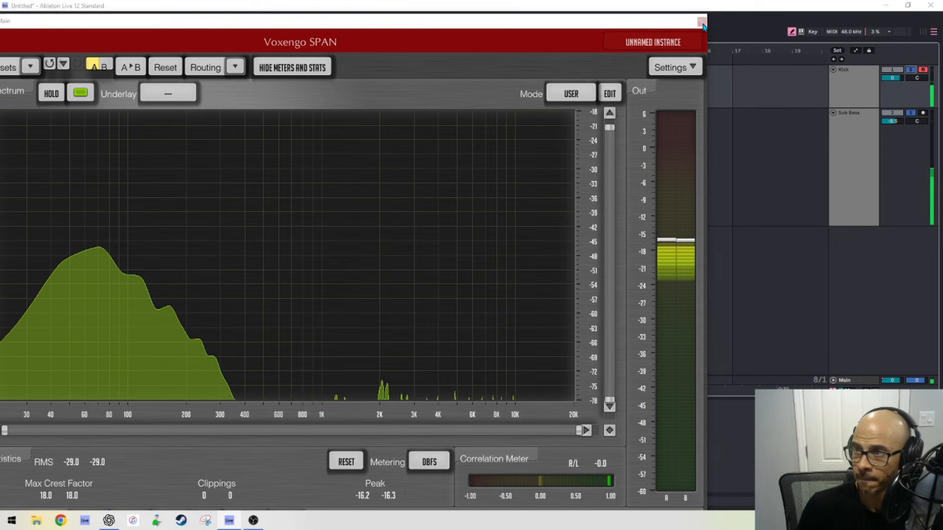
pyautogui.click(702, 22)
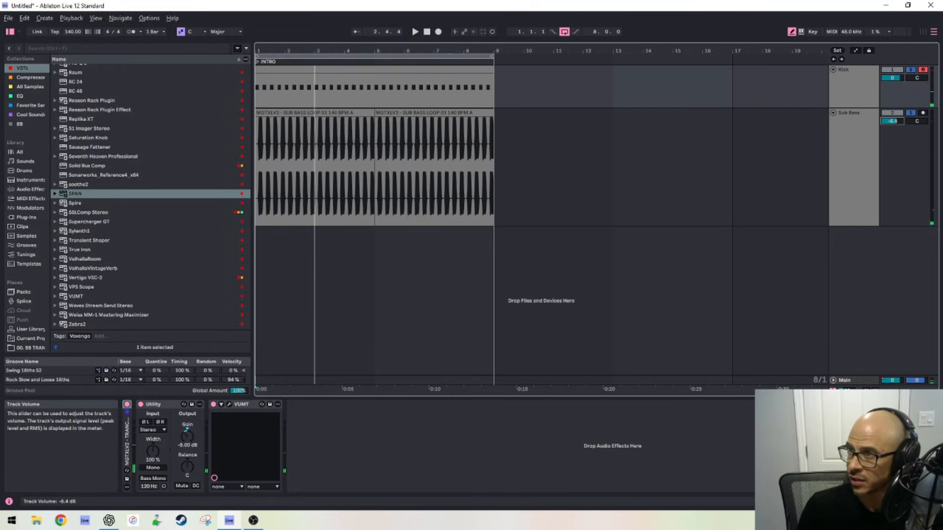
# Set the Sub Bass track volume to -9.5 dB, playing the loop with the Kick to judge the balance.
pyautogui.press('space')
pyautogui.moveTo(893, 123); pyautogui.dragTo(894, 132)
pyautogui.press('space')
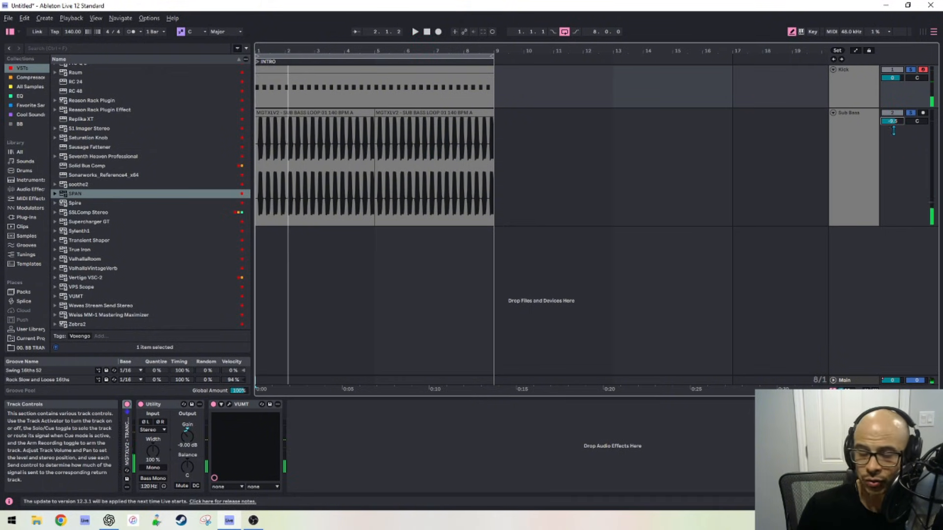
pyautogui.press('space')
pyautogui.press('space')
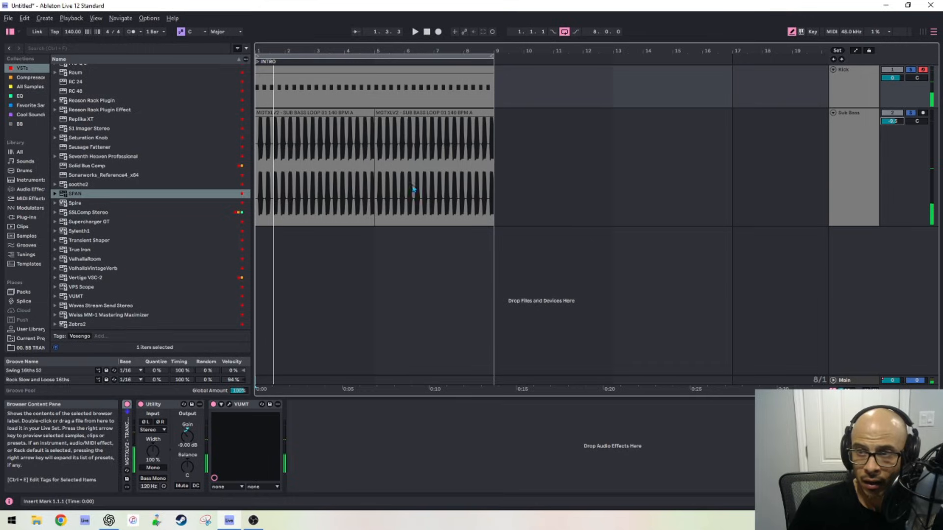
pyautogui.click(444, 171)
pyautogui.click(361, 220)
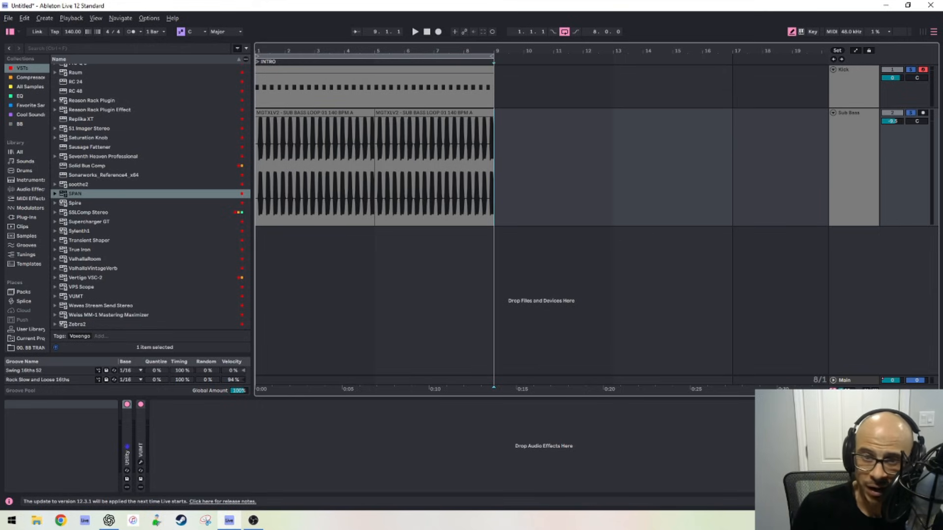
# Open the project "Brothers of the Sky (Extended Mix) - Example".
pyautogui.scroll(3, 147, 144)
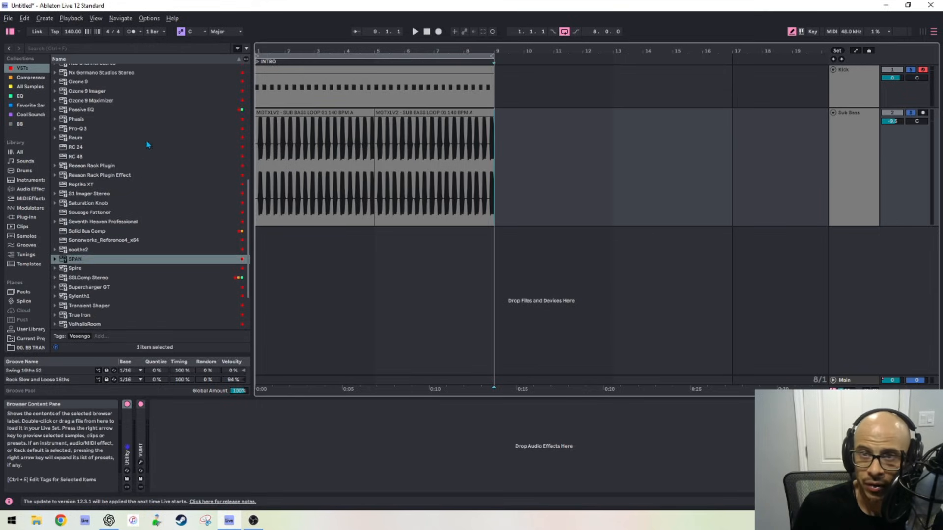
pyautogui.click(7, 20)
pyautogui.click(101, 7)
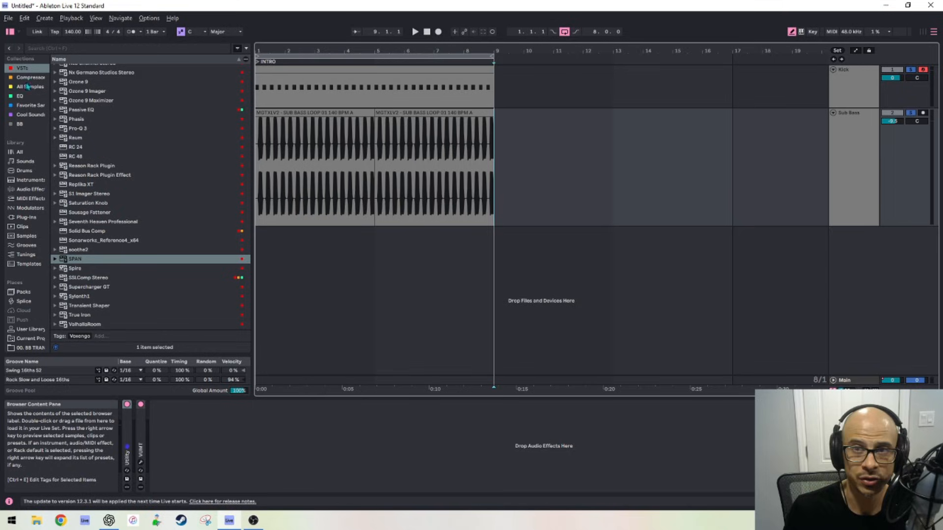
pyautogui.click(6, 22)
pyautogui.moveTo(172, 19)
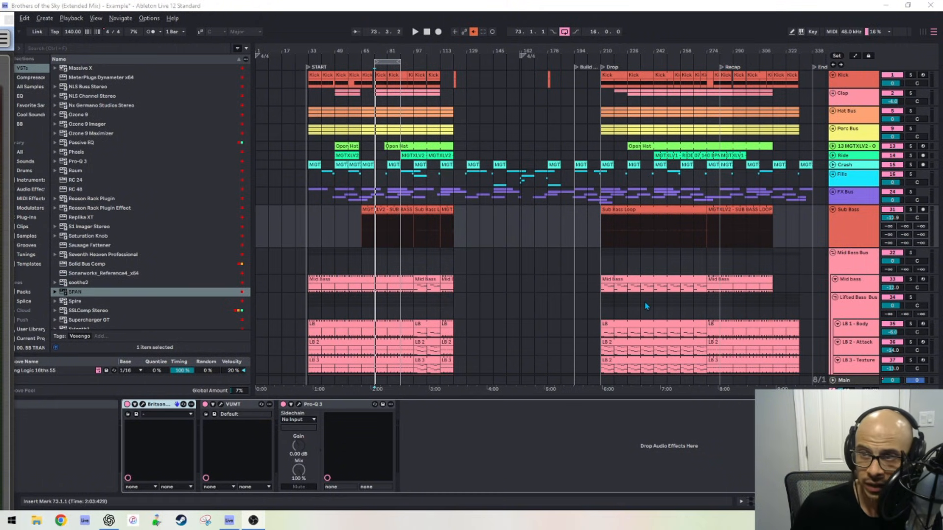
# Fold the Mid Bass Bus group, solo the Kick track and play it with its BritsonChannel window open to check the VU level.
pyautogui.click(837, 258)
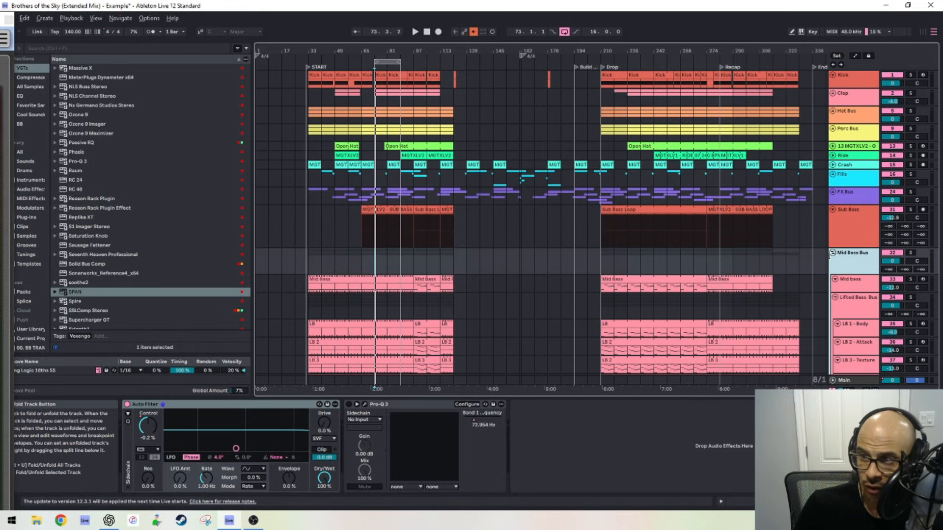
pyautogui.click(834, 254)
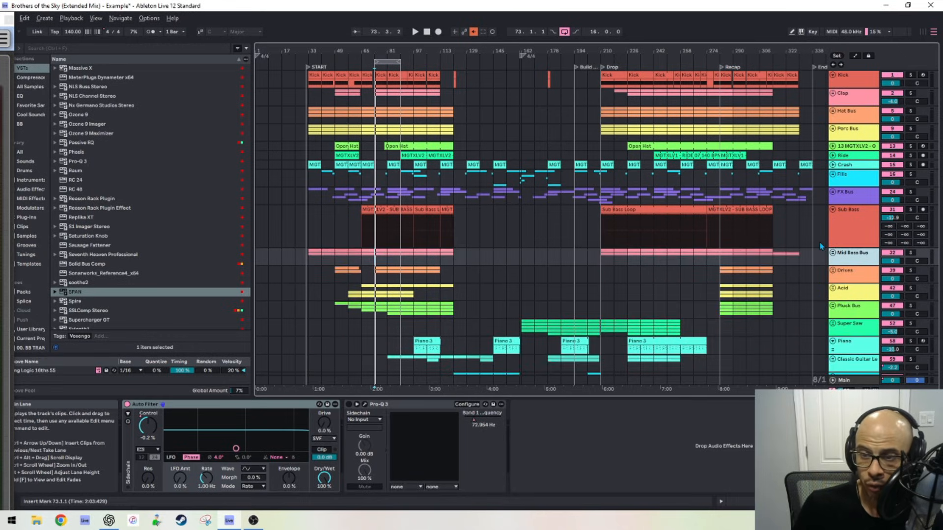
pyautogui.click(911, 75)
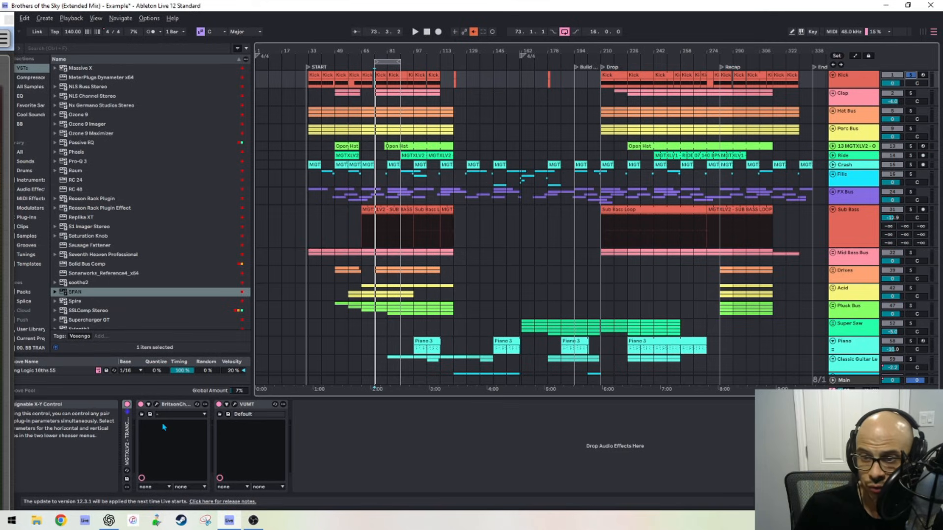
pyautogui.click(157, 404)
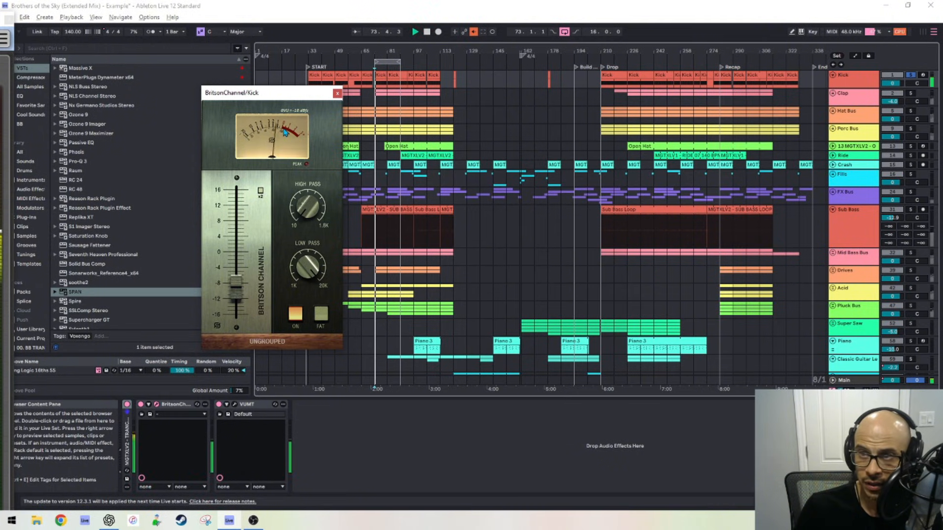
# Open the Sub Bass track's BritsonChannel, play it soloed together with the Kick to check its VU level, and close both BritsonChannel windows.
pyautogui.click(830, 222)
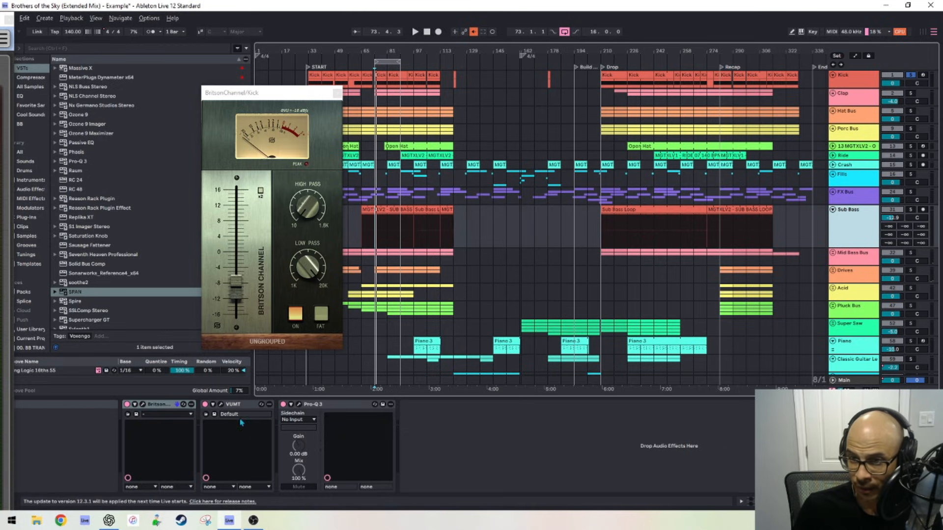
pyautogui.click(135, 404)
pyautogui.click(143, 405)
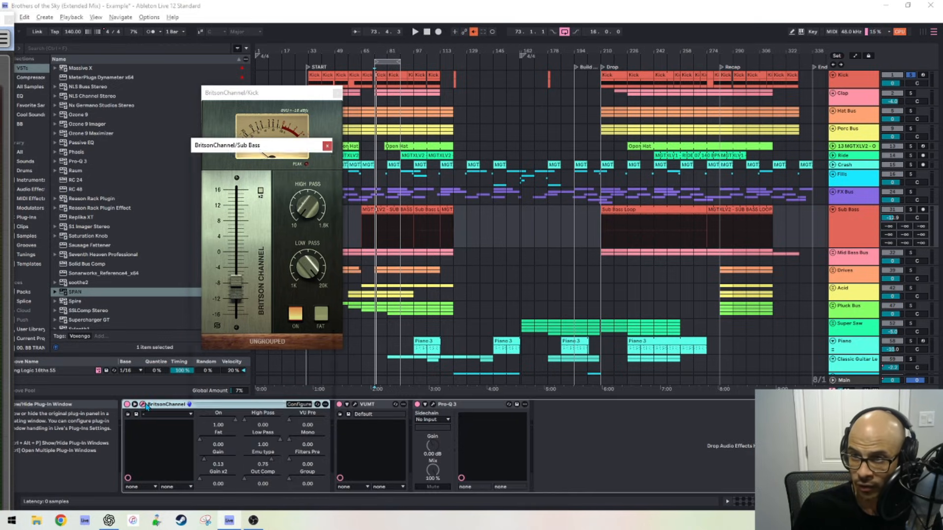
pyautogui.press('space')
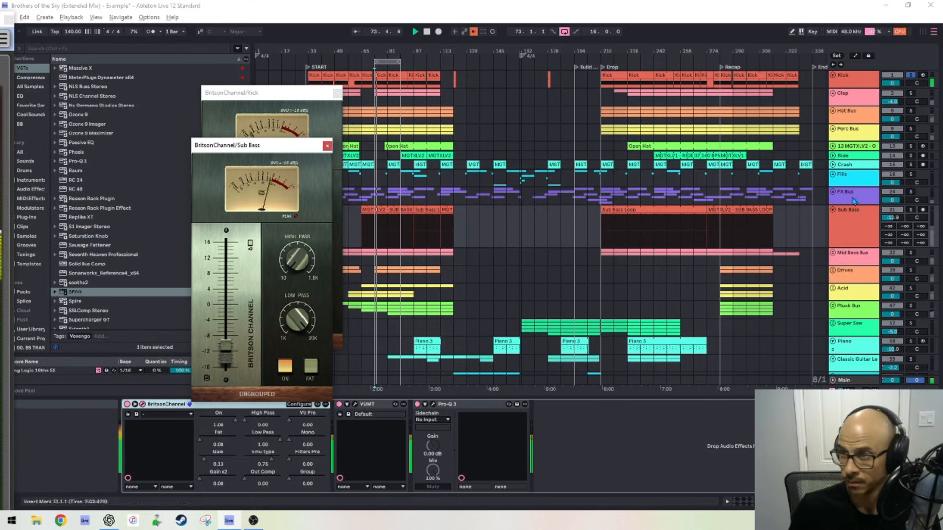
pyautogui.keyDown('ctrl'); pyautogui.click(911, 209); pyautogui.keyUp('ctrl')
pyautogui.press('space')
pyautogui.press('space')
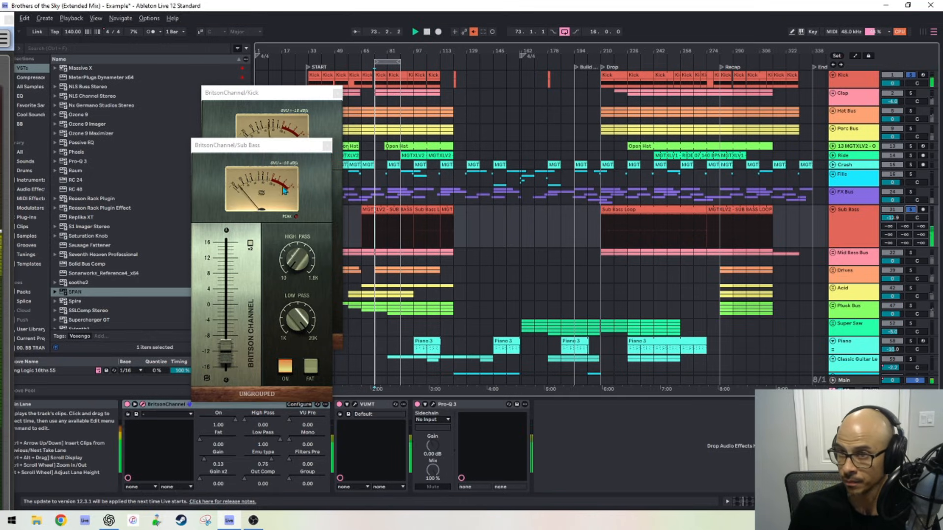
pyautogui.click(337, 94)
pyautogui.press('space')
pyautogui.click(328, 147)
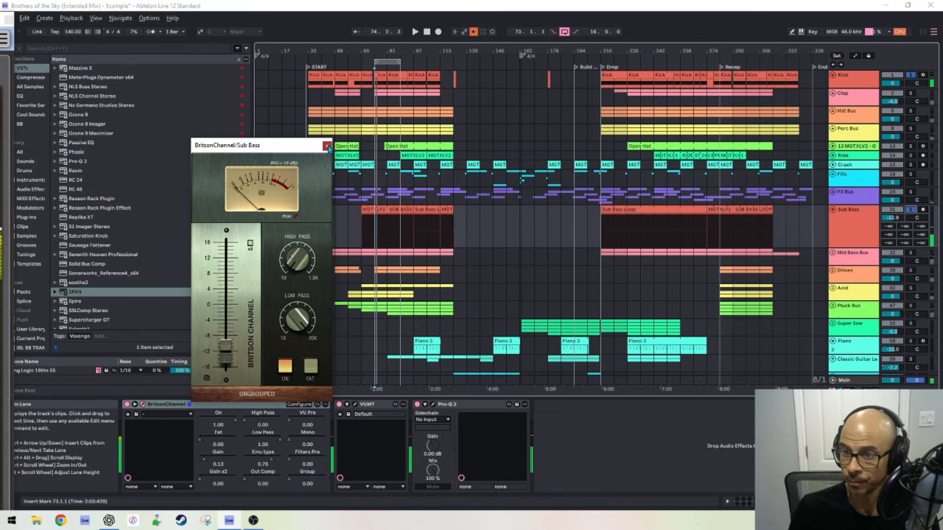
pyautogui.doubleClick(276, 405)
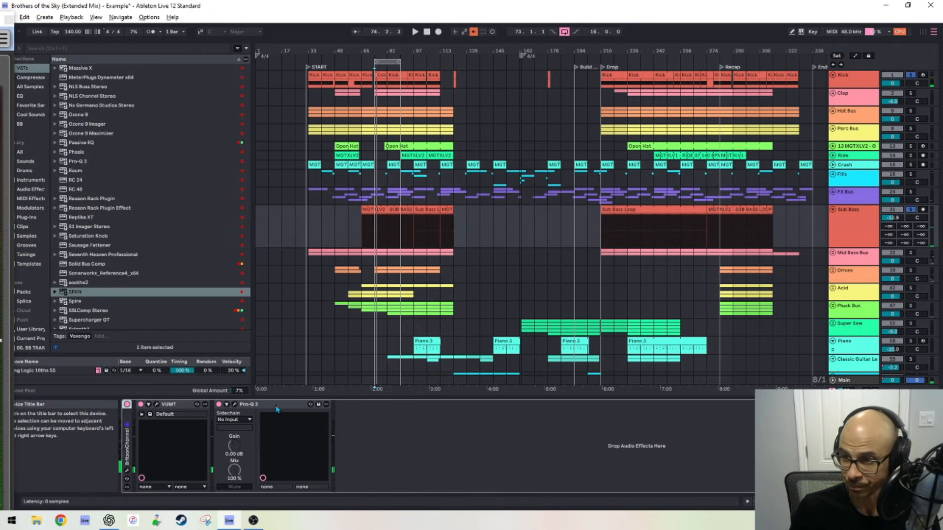
# Open VUMT on the Main track, play the soloed Kick and Sub Bass to check their combined VU level, and close the window.
pyautogui.click(855, 378)
pyautogui.click(464, 404)
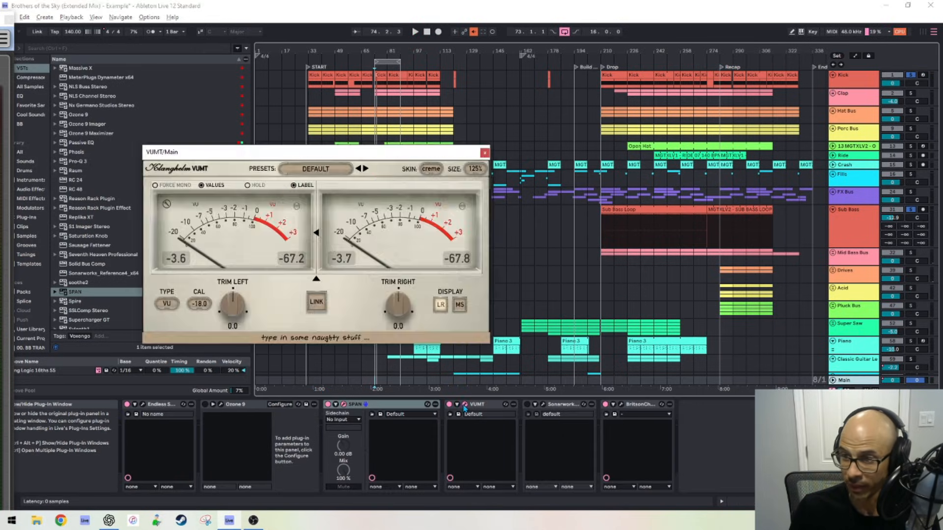
pyautogui.press('space')
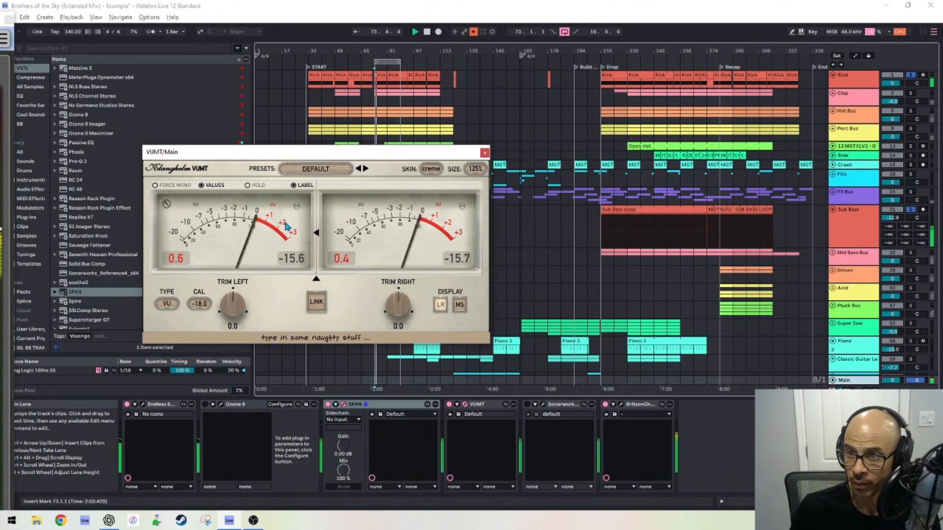
pyautogui.click(484, 153)
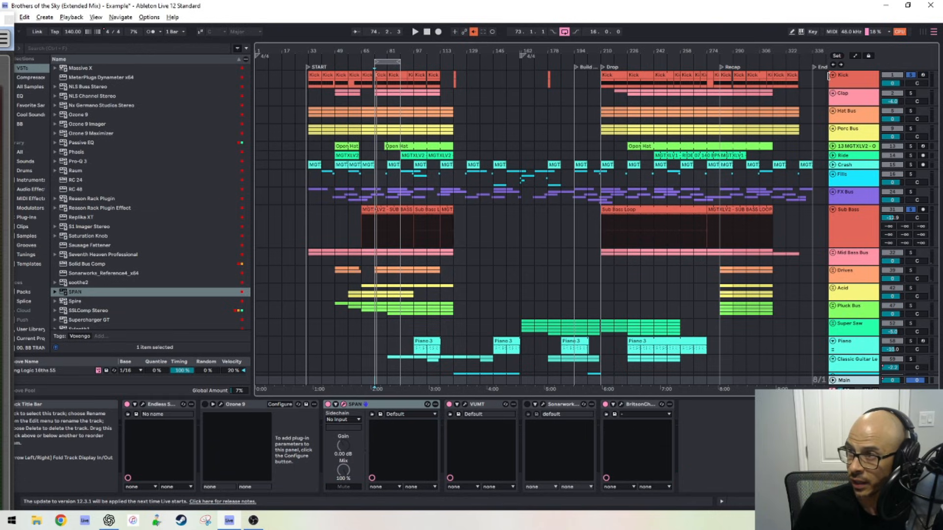
# Fold the Kick and Sub Bass tracks and unfold the Mid Bass Bus group to show its bass layers.
pyautogui.scroll(-1, 823, 157)
pyautogui.click(833, 201)
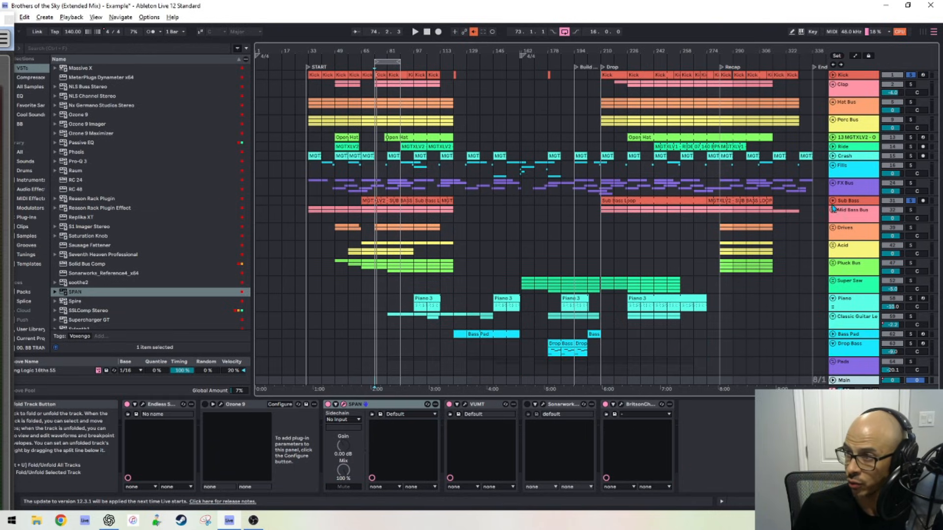
pyautogui.click(834, 209)
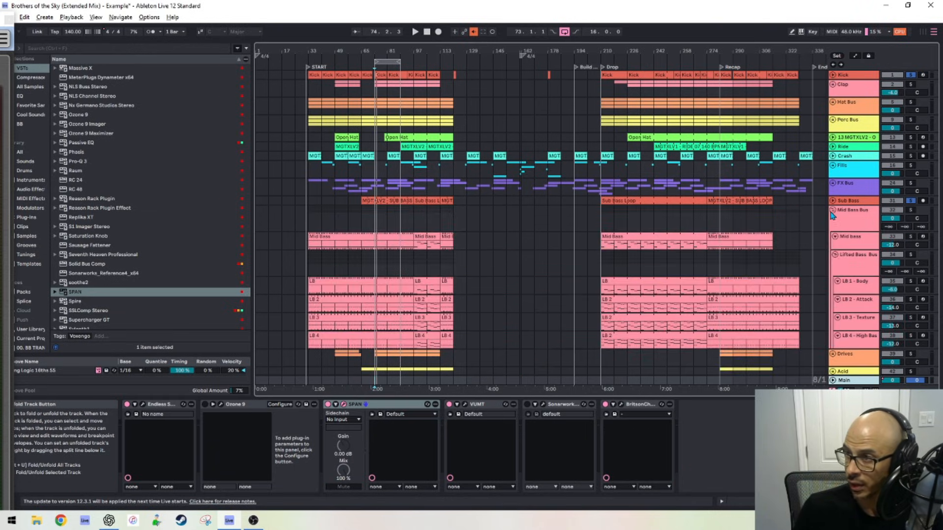
# Solo LB 1 - Body, play it with its BritsonChannel window open to check the VU level, and close the window.
pyautogui.click(845, 281)
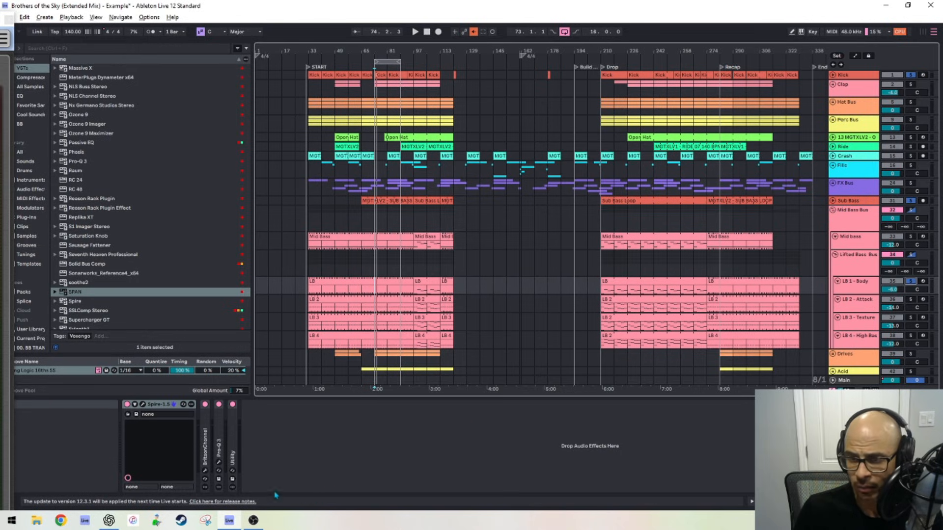
pyautogui.click(205, 470)
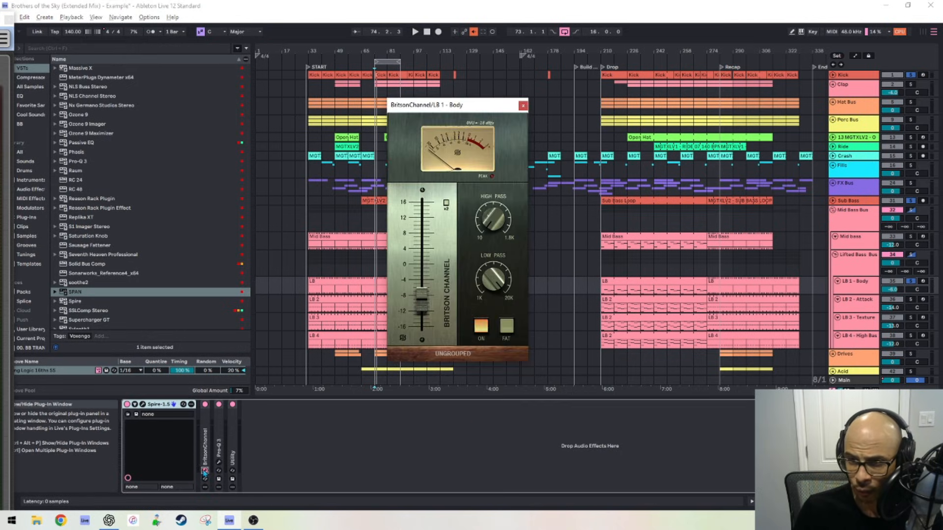
pyautogui.click(911, 282)
pyautogui.click(911, 281)
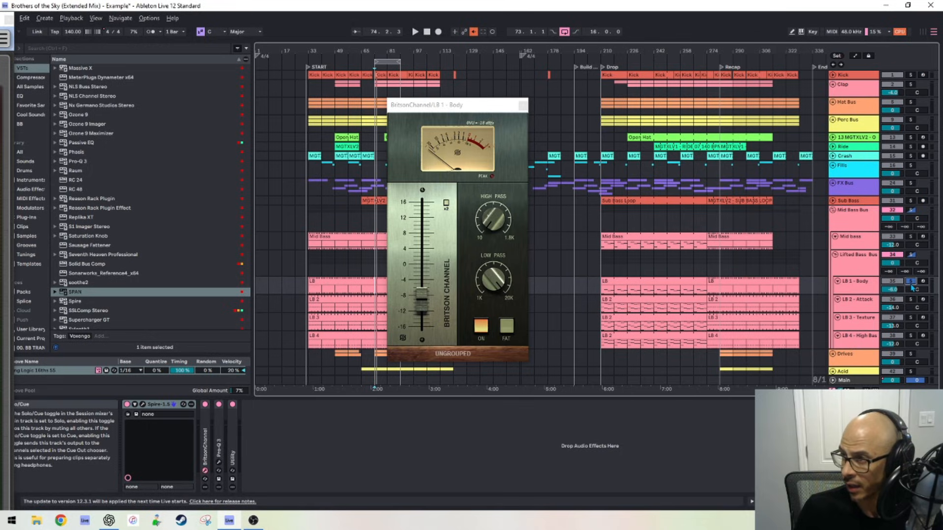
pyautogui.click(426, 309)
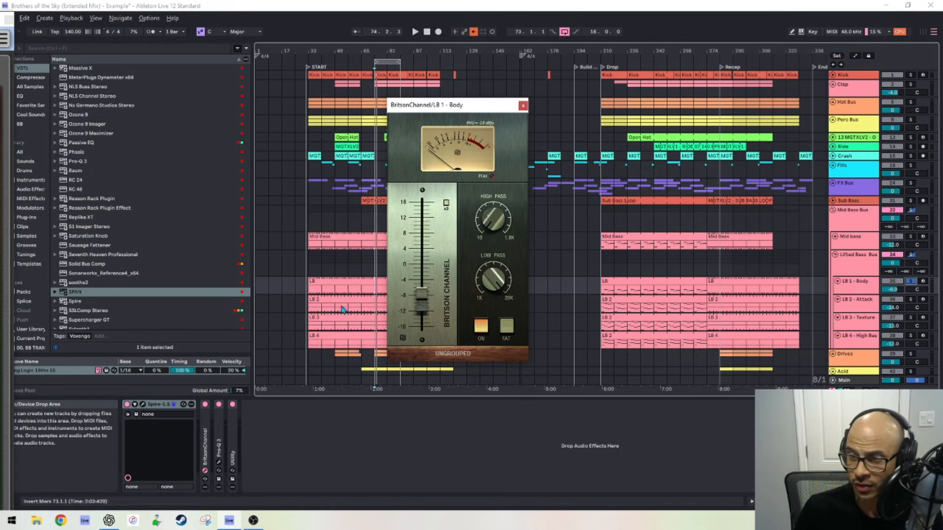
pyautogui.press('space')
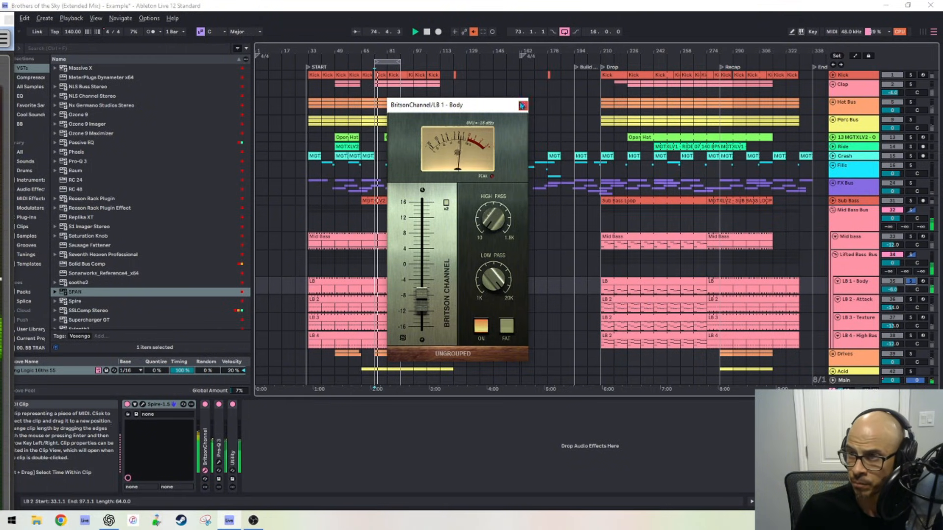
pyautogui.click(523, 107)
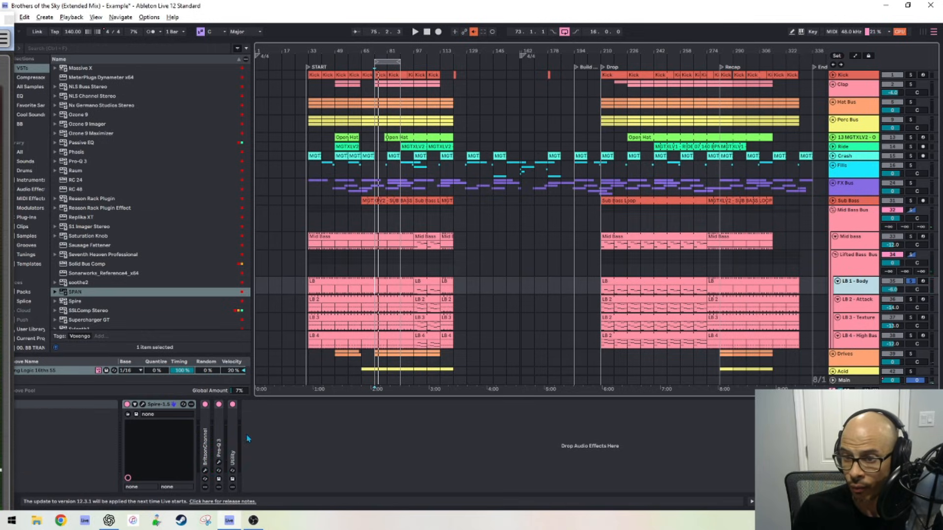
# Add LB 2 - Attack to the solo, play it with its BritsonChannel window open to check the VU level, and close the window.
pyautogui.scroll(-5, 671, 216)
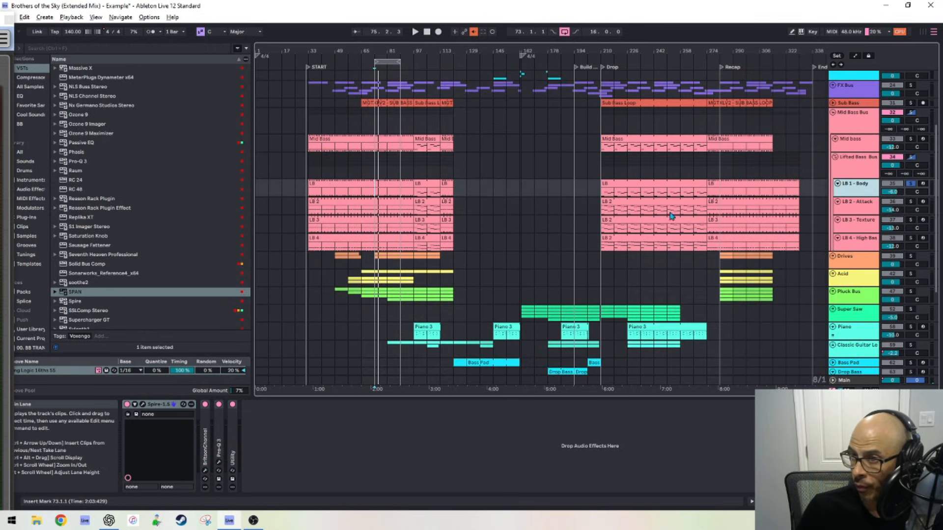
pyautogui.click(863, 210)
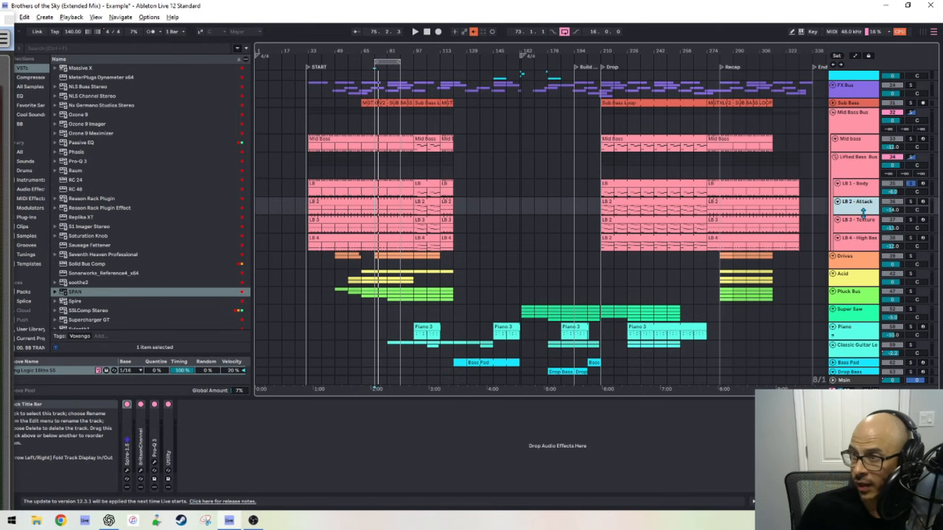
pyautogui.click(141, 471)
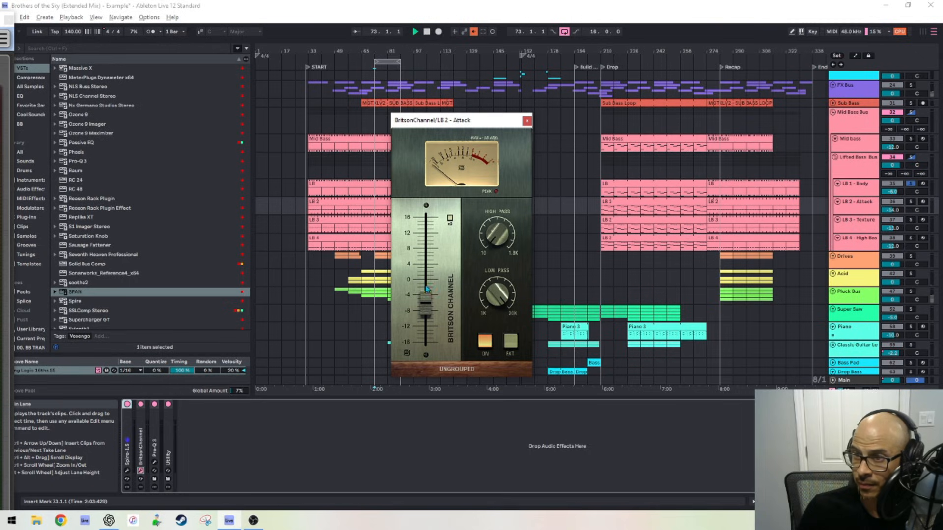
pyautogui.press('space')
pyautogui.keyDown('ctrl'); pyautogui.click(911, 202); pyautogui.keyUp('ctrl')
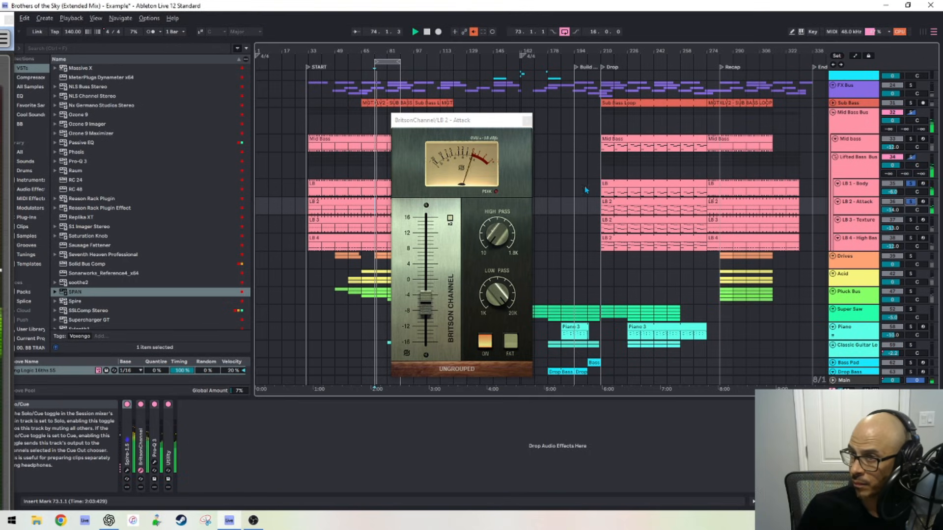
pyautogui.click(526, 120)
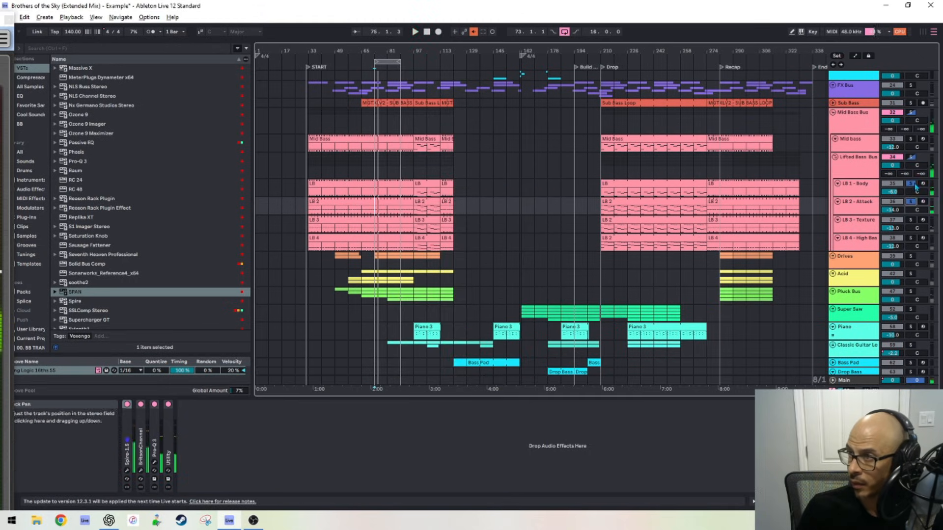
# Unfold the Pluck Bus group, solo Vegas Pluck, and play it from the start of its clip at bar 49.
pyautogui.scroll(-5, 492, 245)
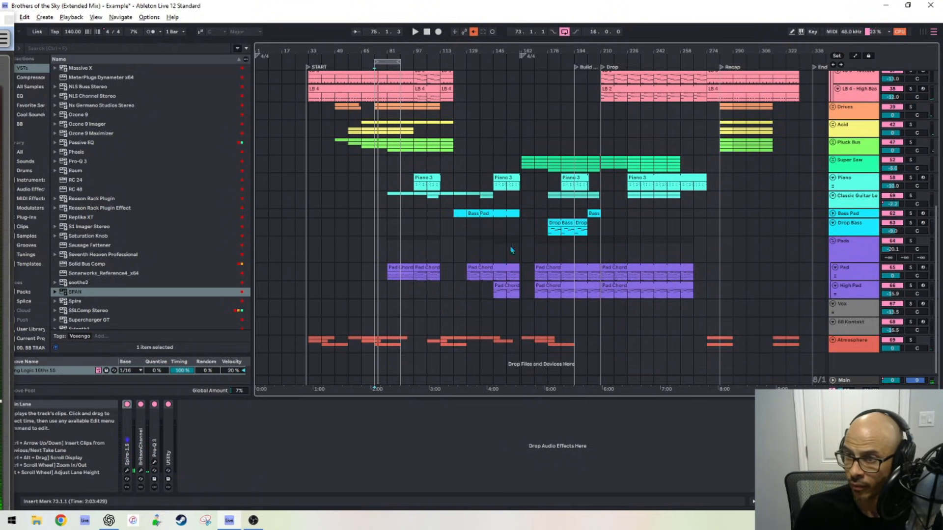
pyautogui.click(833, 143)
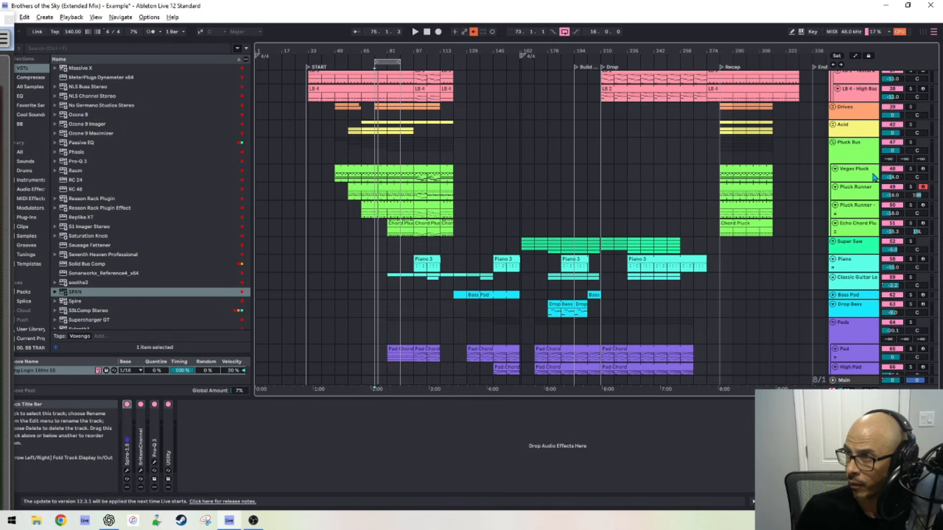
pyautogui.click(877, 177)
pyautogui.click(910, 169)
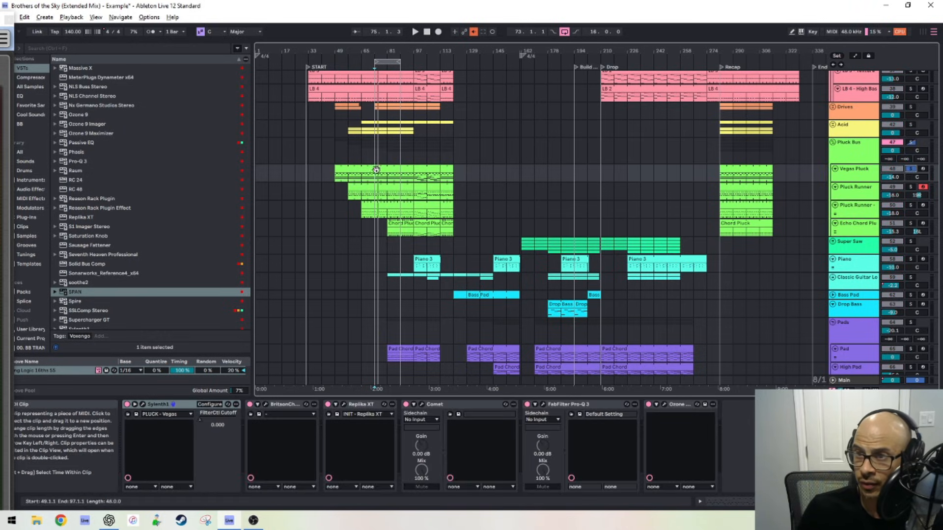
pyautogui.click(382, 153)
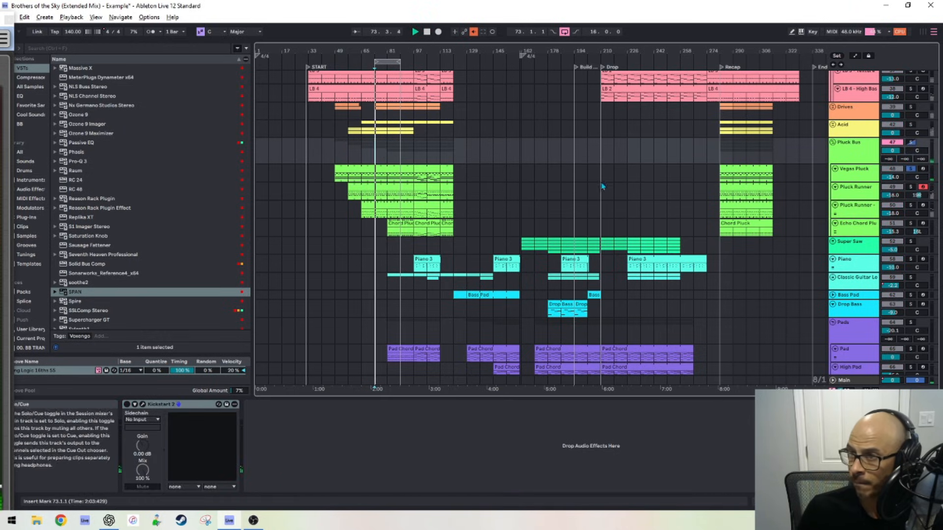
pyautogui.click(363, 157)
pyautogui.press('space')
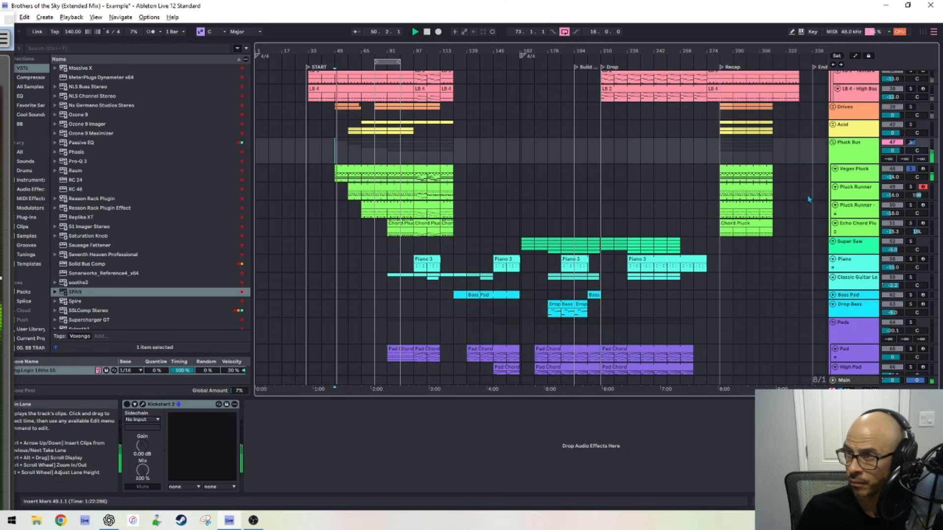
# Open the Vegas Pluck track's BritsonChannel to check its VU level during playback, and close the window.
pyautogui.click(855, 169)
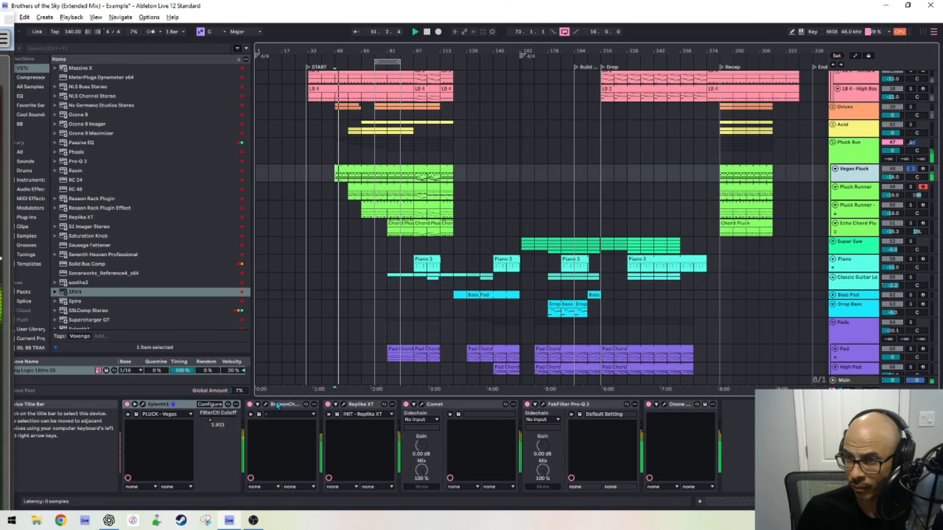
pyautogui.click(265, 404)
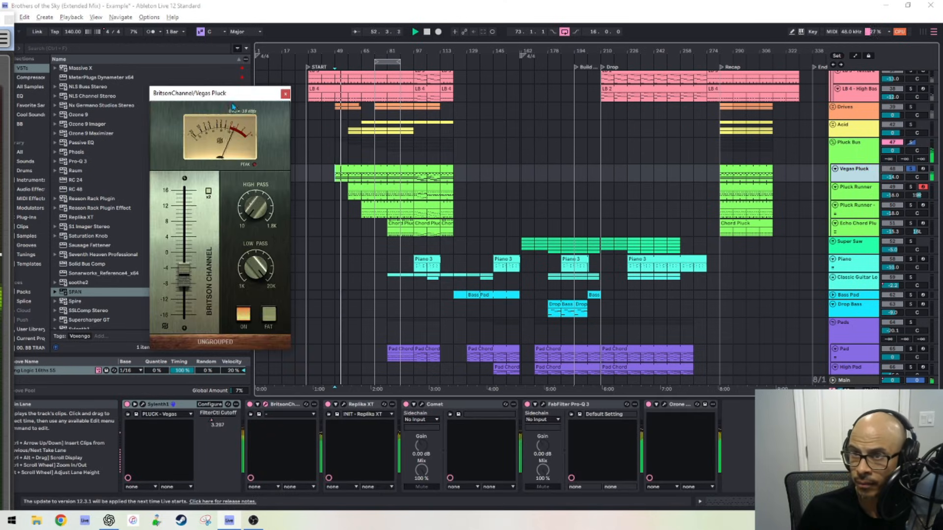
pyautogui.moveTo(235, 94); pyautogui.dragTo(423, 95)
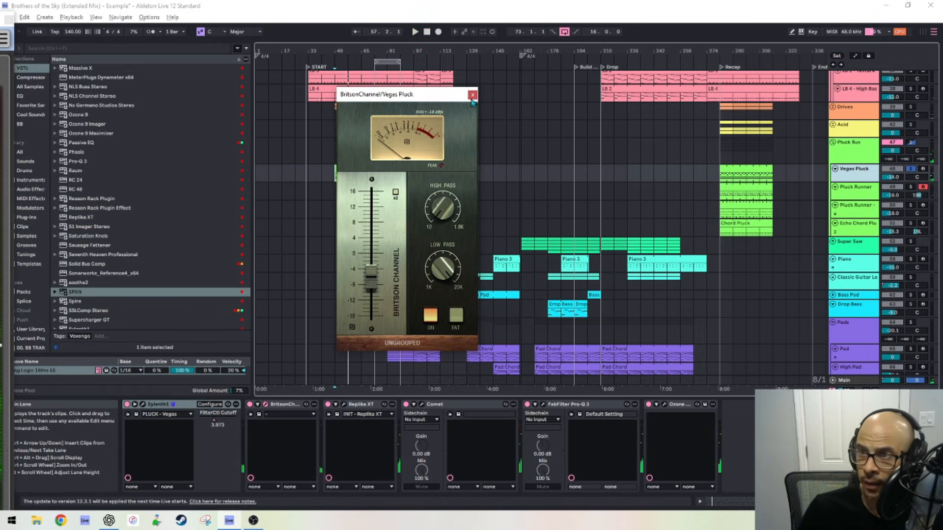
pyautogui.click(472, 96)
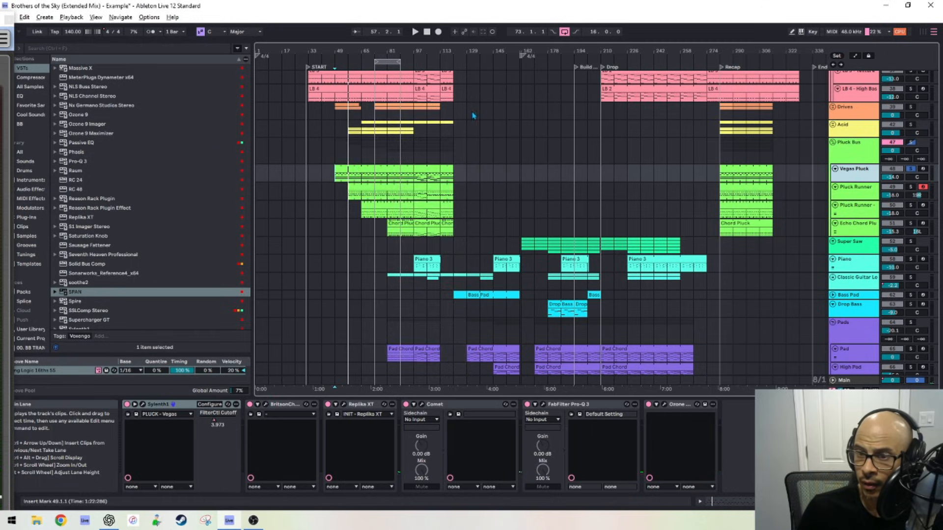
# Collapse Sylenth1 on Vegas Pluck, inspect the BritsonChannel placed directly after it, and close the plug-in window.
pyautogui.doubleClick(179, 406)
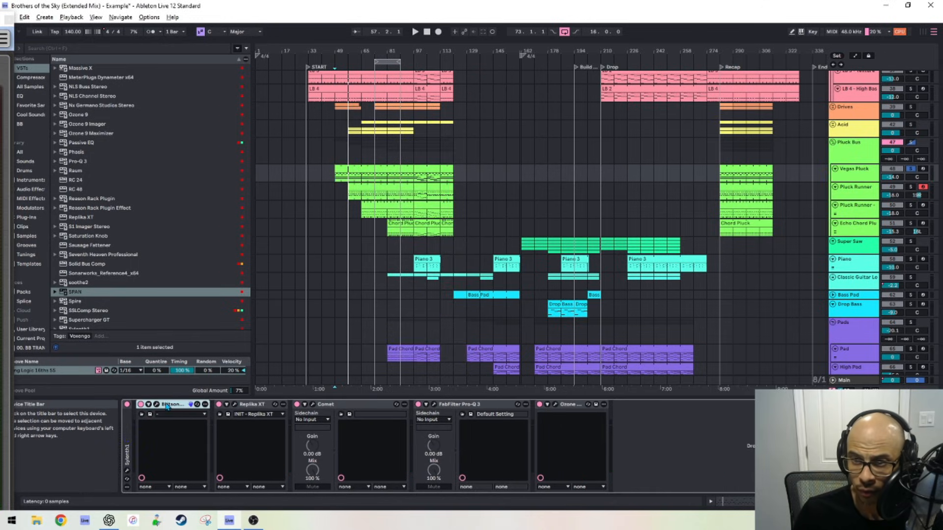
pyautogui.click(157, 404)
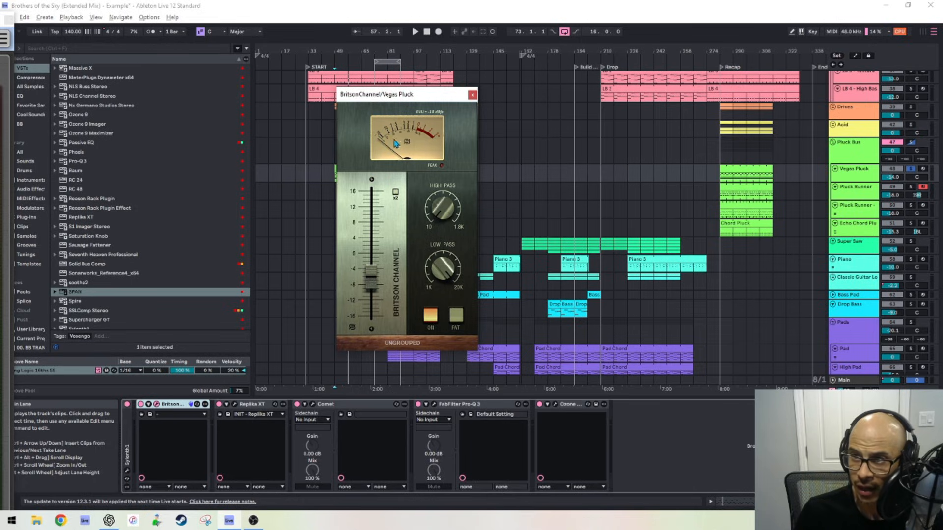
pyautogui.doubleClick(127, 452)
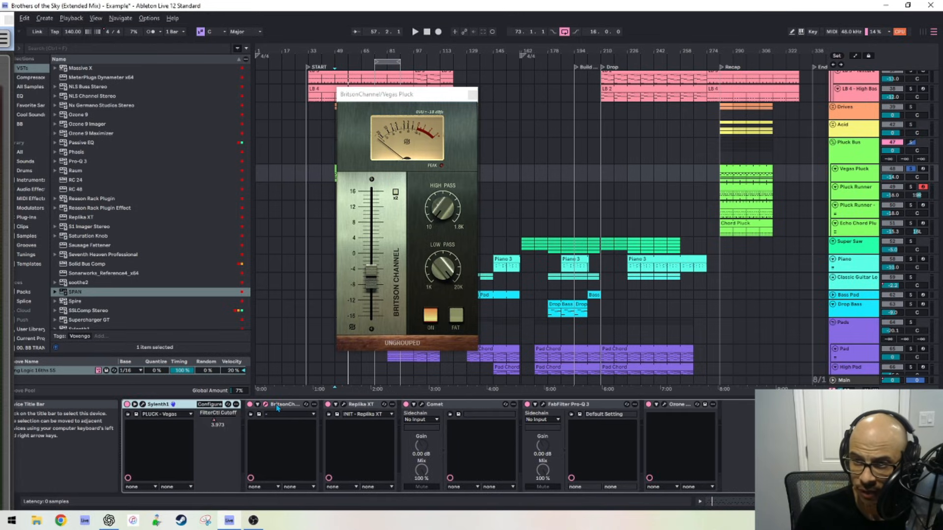
pyautogui.press('Right')
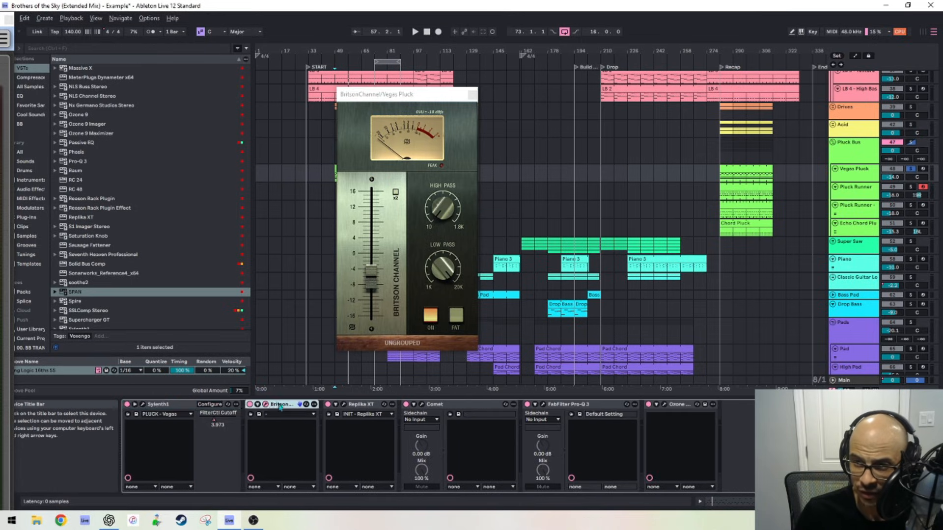
pyautogui.doubleClick(178, 405)
pyautogui.scroll(5, 863, 215)
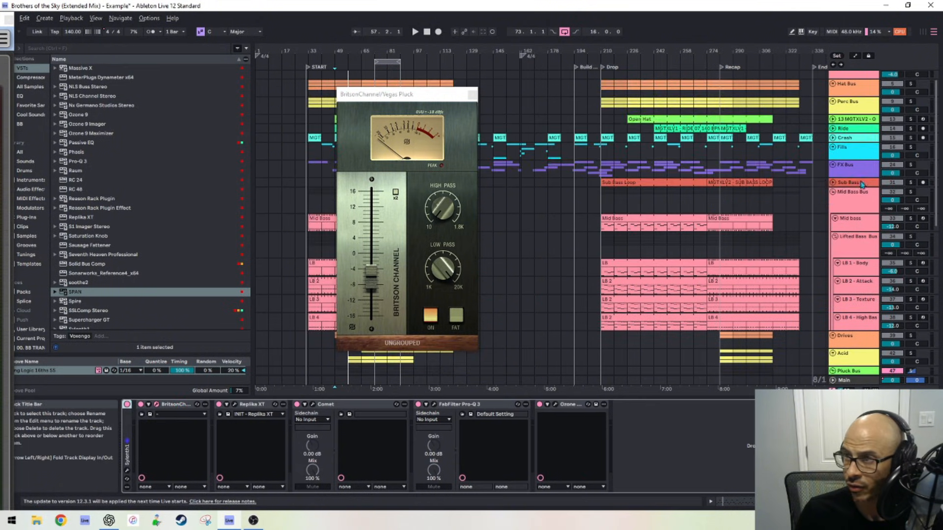
pyautogui.click(472, 94)
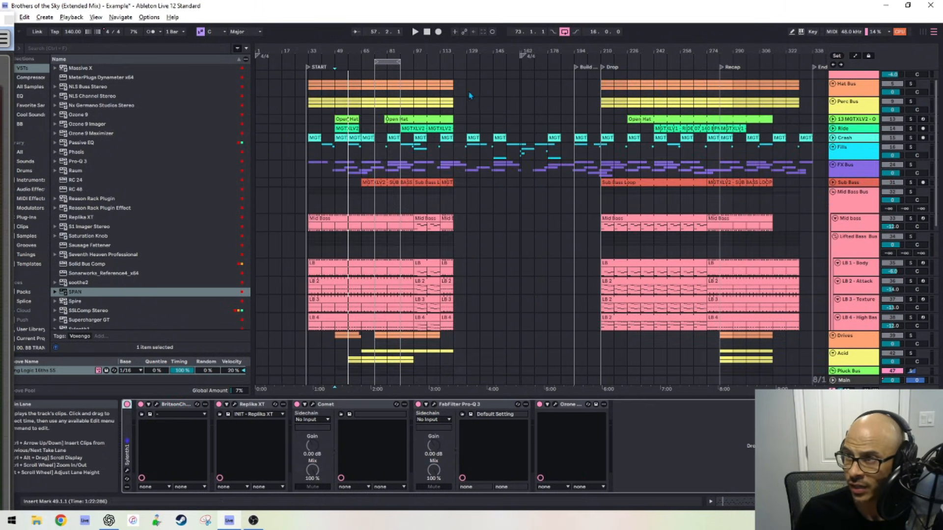
# Unfold the open hat track and examine the device chains on it and on the Perc Bus.
pyautogui.click(833, 119)
pyautogui.click(842, 122)
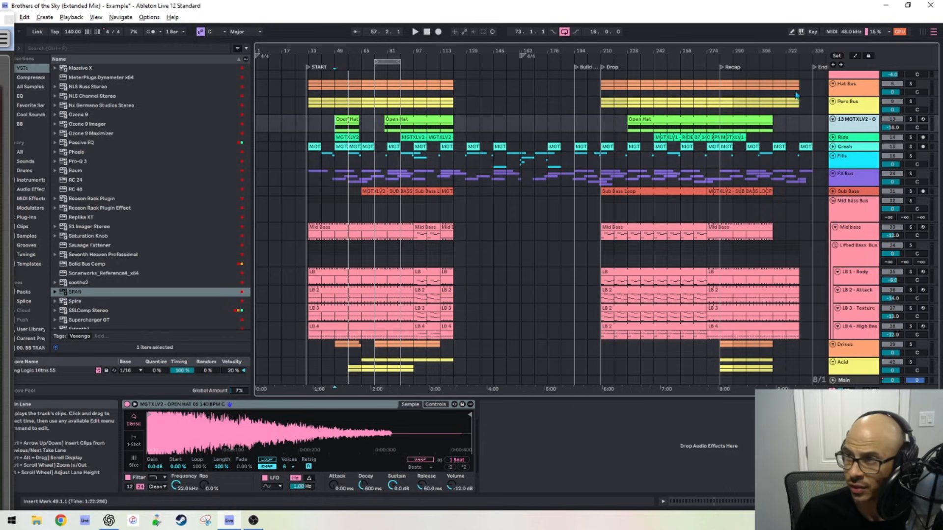
pyautogui.click(847, 112)
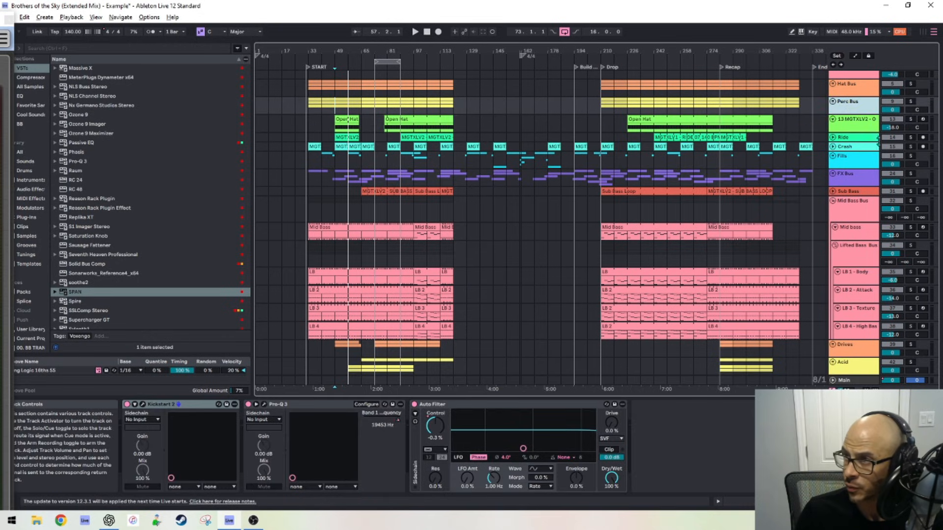
pyautogui.scroll(1, 837, 106)
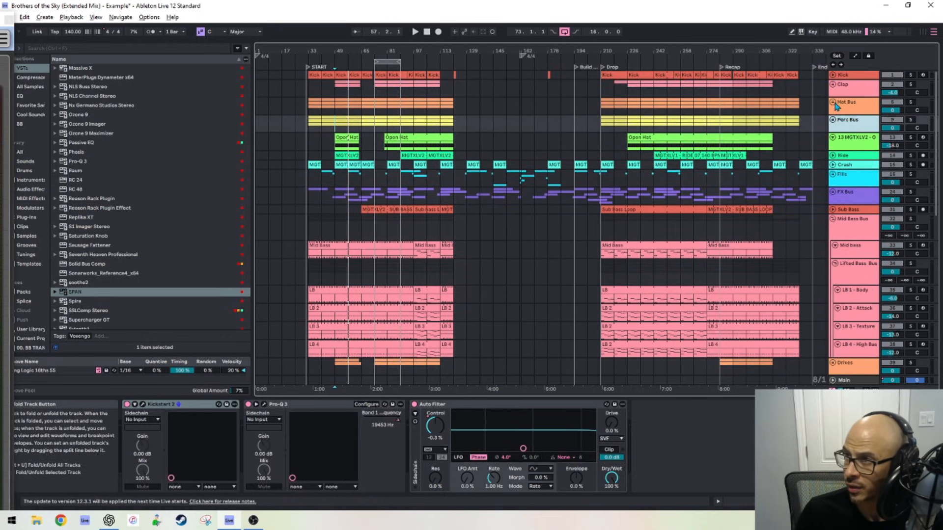
# Unfold the Hat Bus group and examine the device chains of the Gallop Hat, Shaker and Hat 1 tracks.
pyautogui.click(833, 103)
pyautogui.click(852, 129)
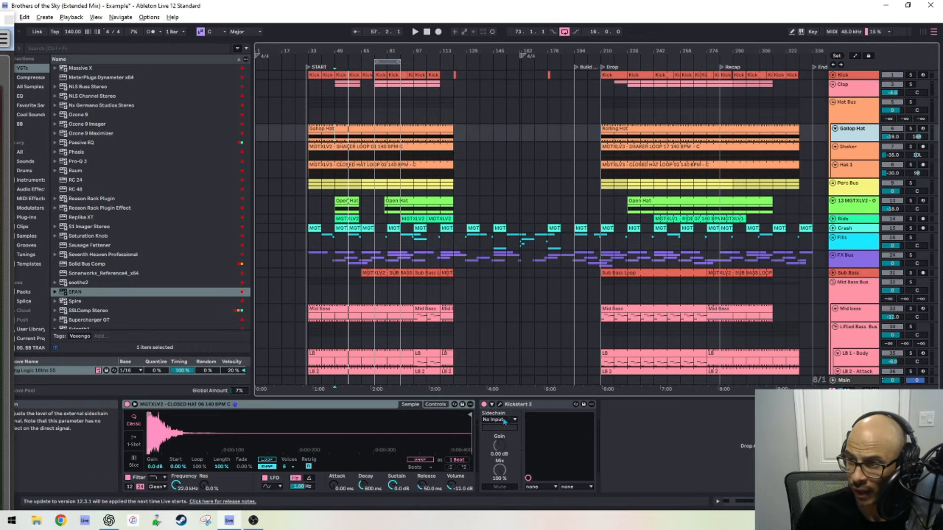
pyautogui.click(846, 150)
pyautogui.click(850, 175)
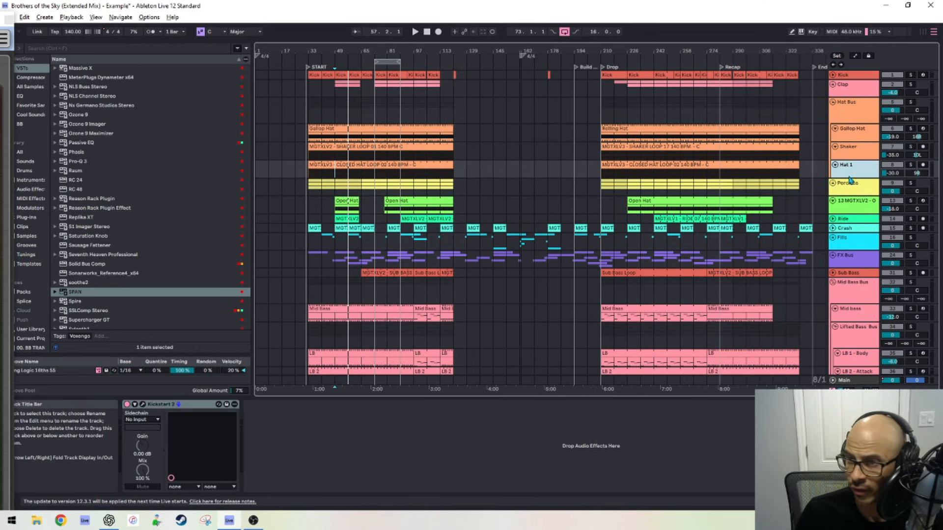
pyautogui.click(854, 129)
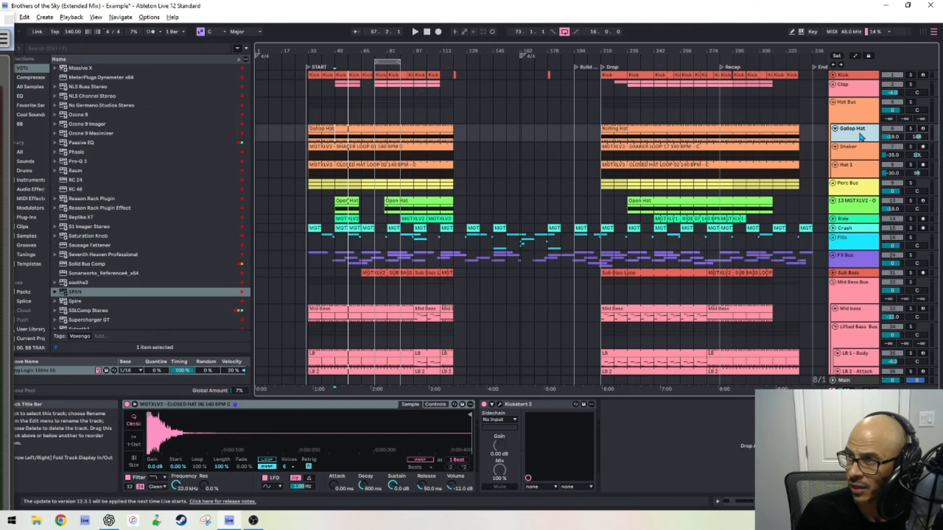
# Deactivate the Replika XT, Comet, FabFilter Pro-Q 3 and Ozone effects on the Vegas Pluck track.
pyautogui.scroll(-2, 846, 227)
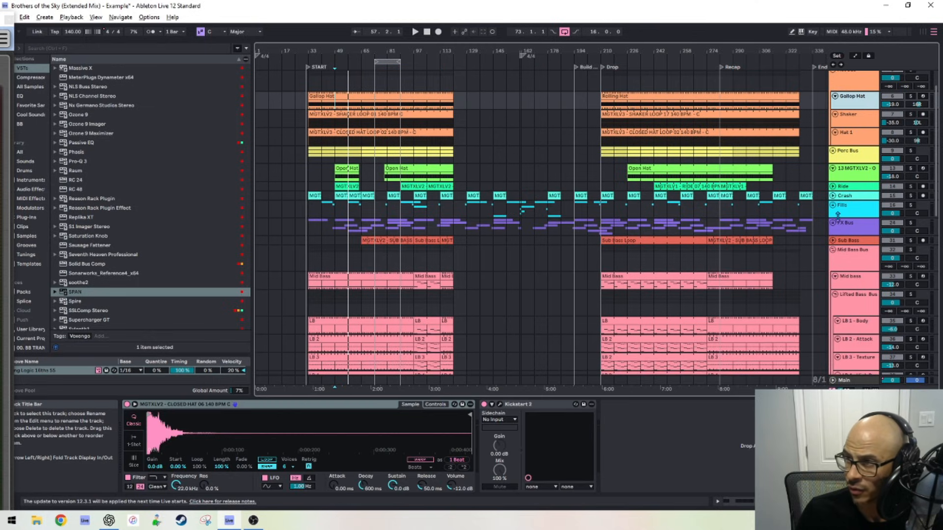
pyautogui.scroll(-10, 849, 275)
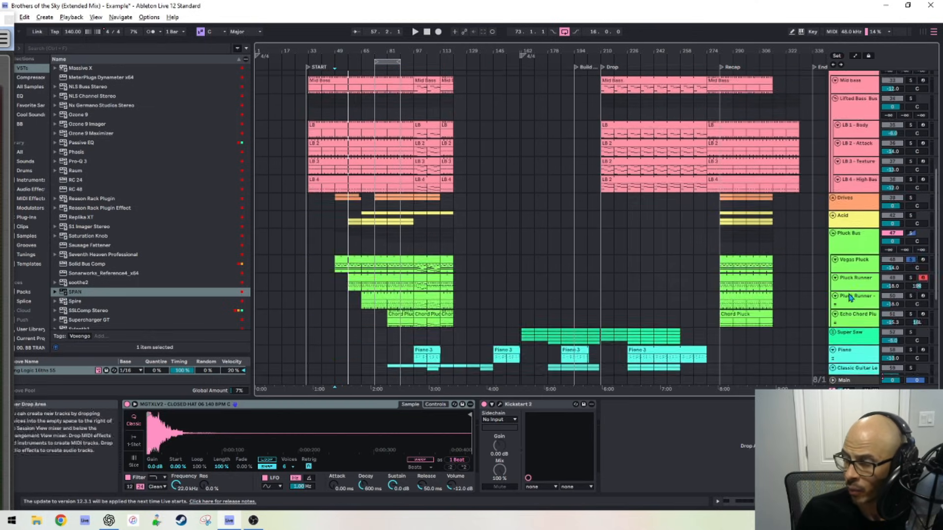
pyautogui.scroll(-8, 851, 298)
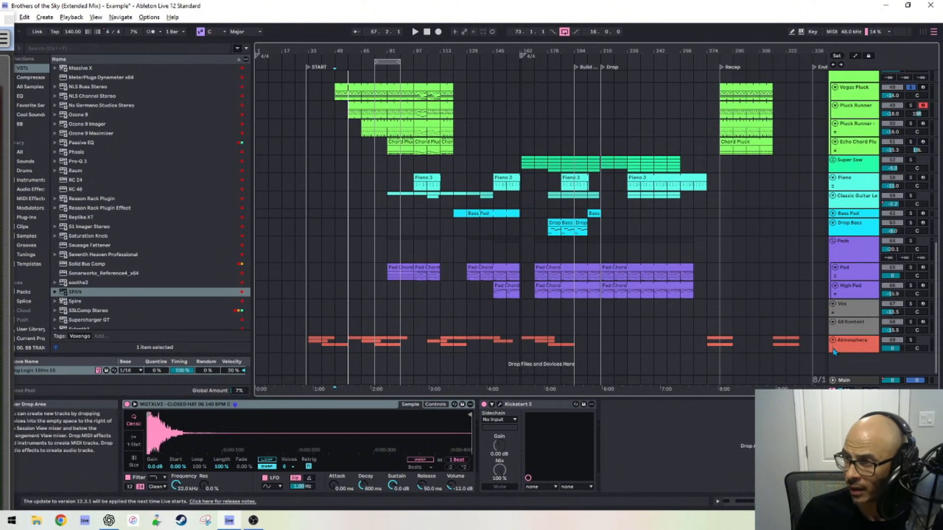
pyautogui.scroll(3, 866, 233)
pyautogui.click(861, 159)
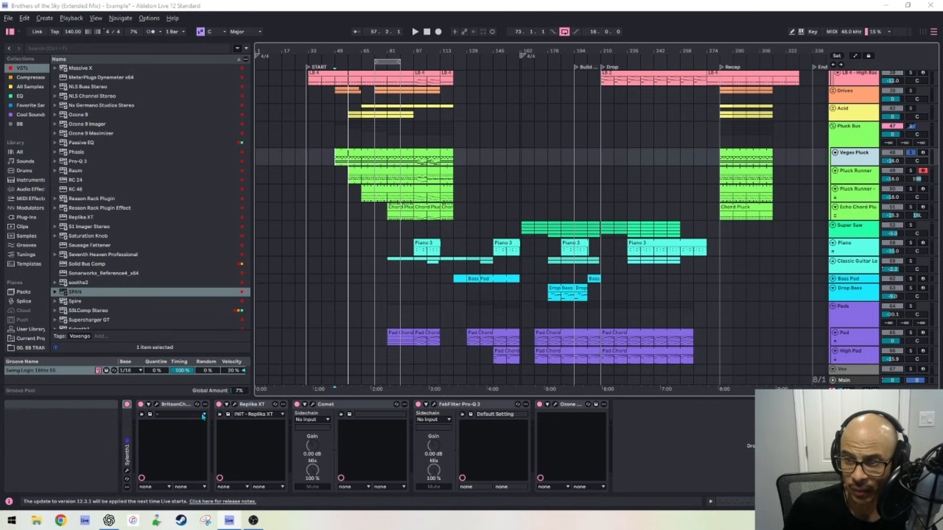
pyautogui.click(190, 426)
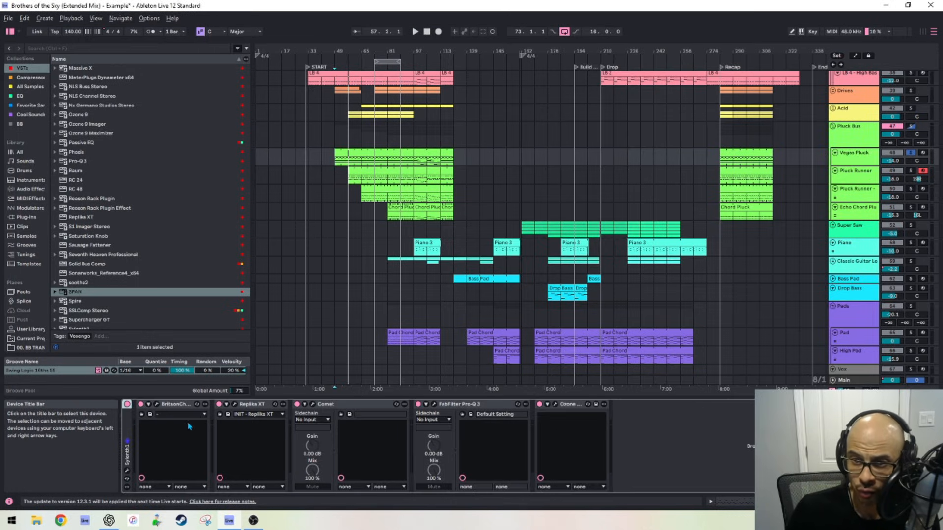
pyautogui.click(183, 406)
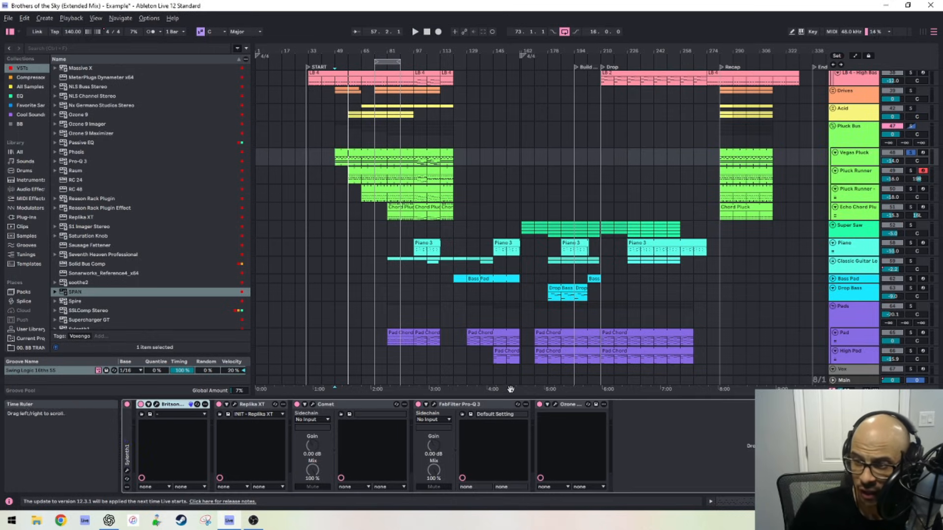
pyautogui.keyDown('shift'); pyautogui.click(583, 407); pyautogui.keyUp('shift')
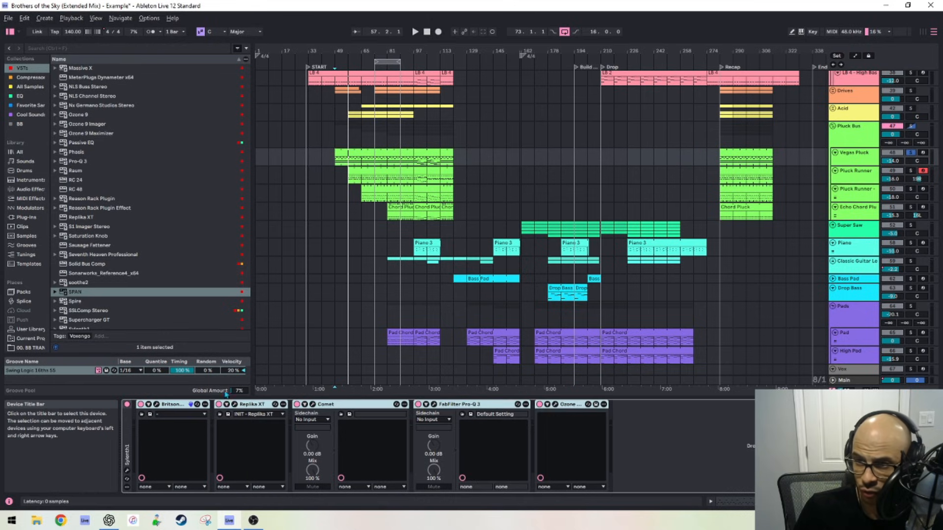
pyautogui.scroll(5, 499, 269)
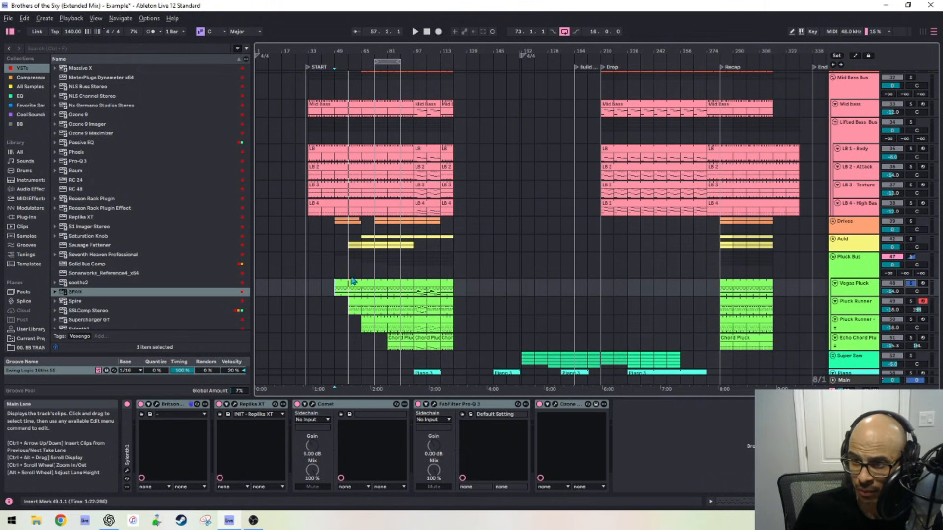
pyautogui.click(255, 406)
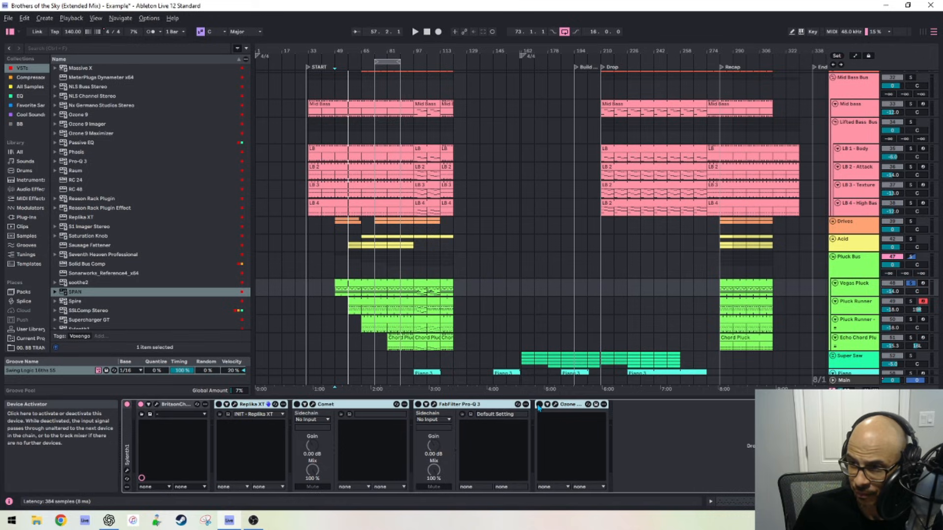
# Audition the Vegas Pluck with only BritsonChannel processing it, and reactivate the Replika XT and Comet effects during playback.
pyautogui.press('space')
pyautogui.press('space')
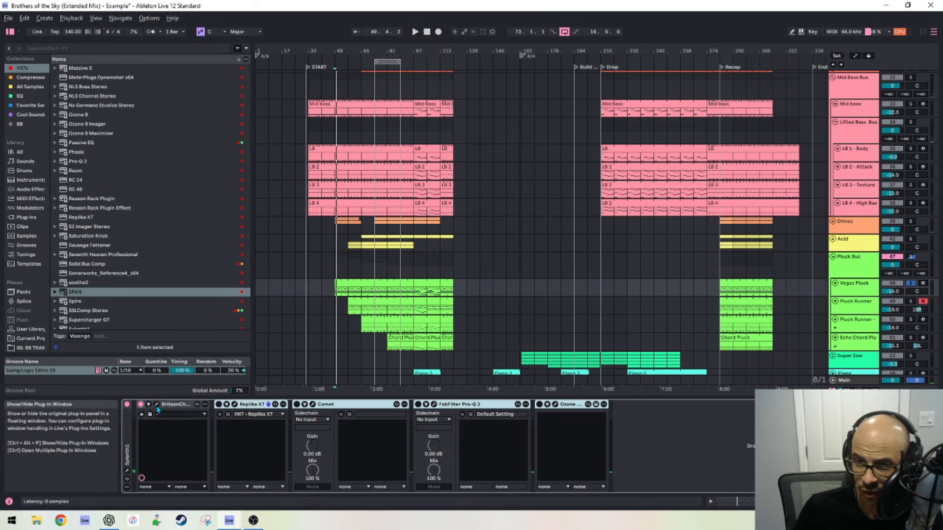
pyautogui.click(157, 405)
pyautogui.click(157, 405)
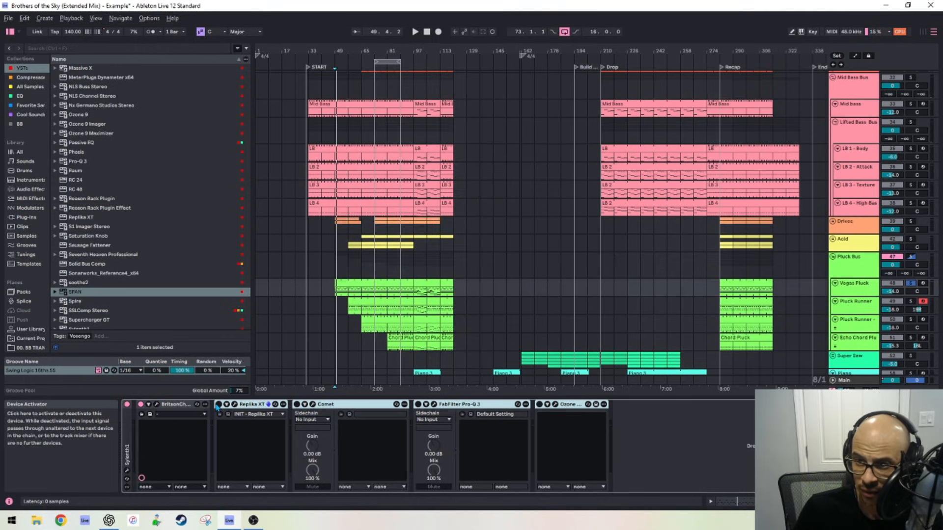
pyautogui.click(258, 406)
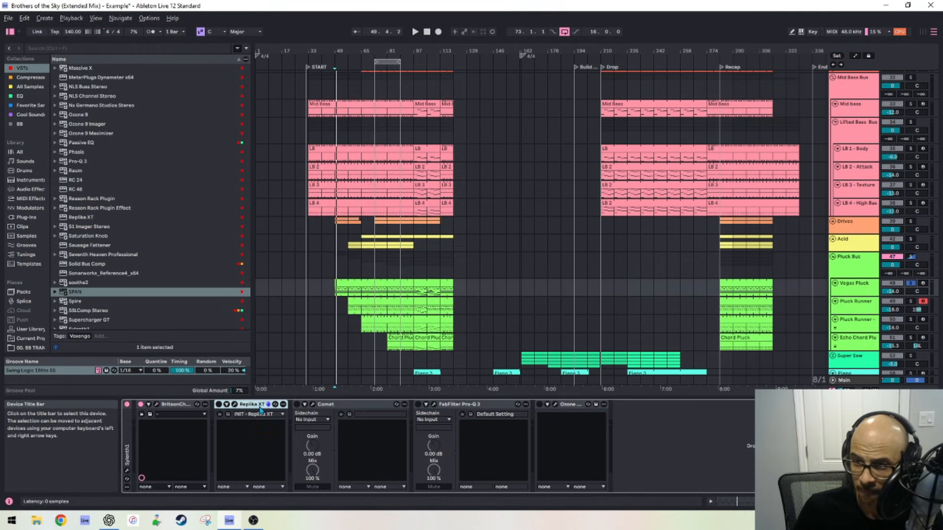
pyautogui.press('space')
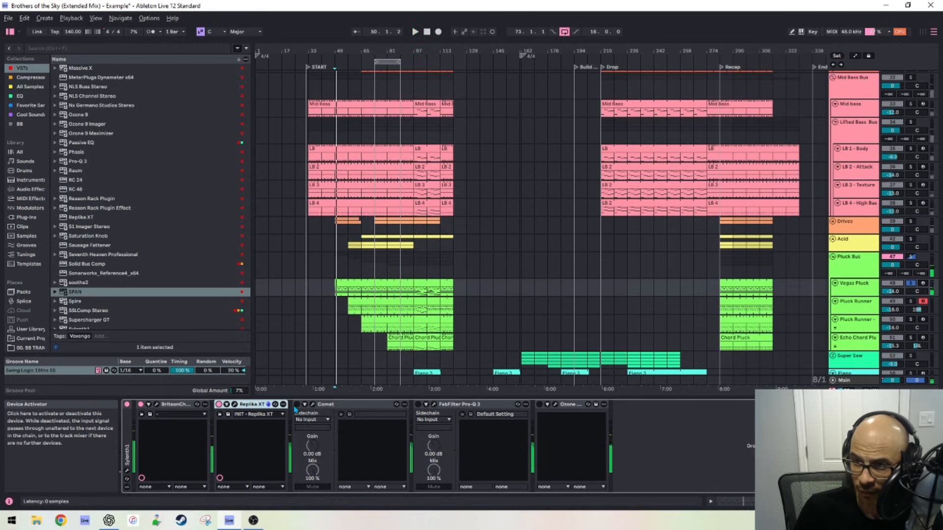
pyautogui.press('space')
pyautogui.press('space')
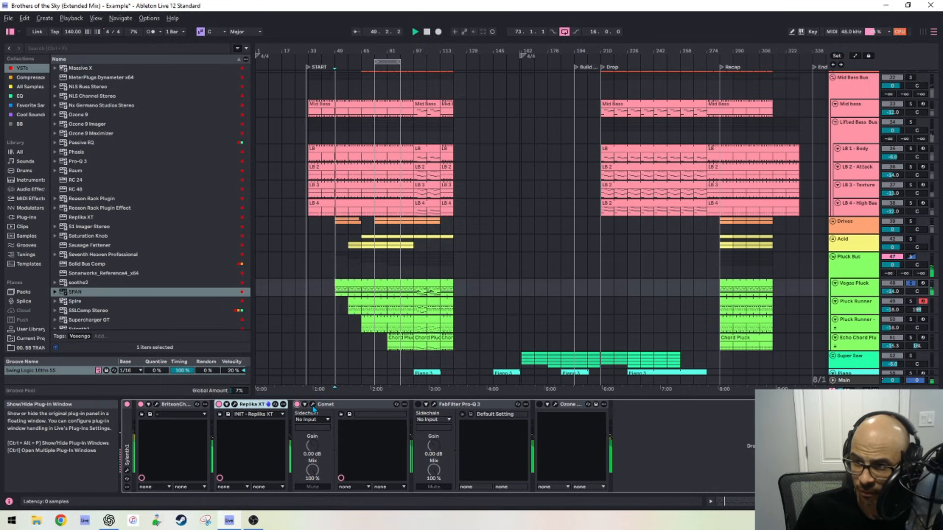
# Reactivate FabFilter Pro-Q 3 on Vegas Pluck and inspect the Comet, Pro-Q 3 and Ozone 9 Imager settings, closing each plug-in window.
pyautogui.click(313, 406)
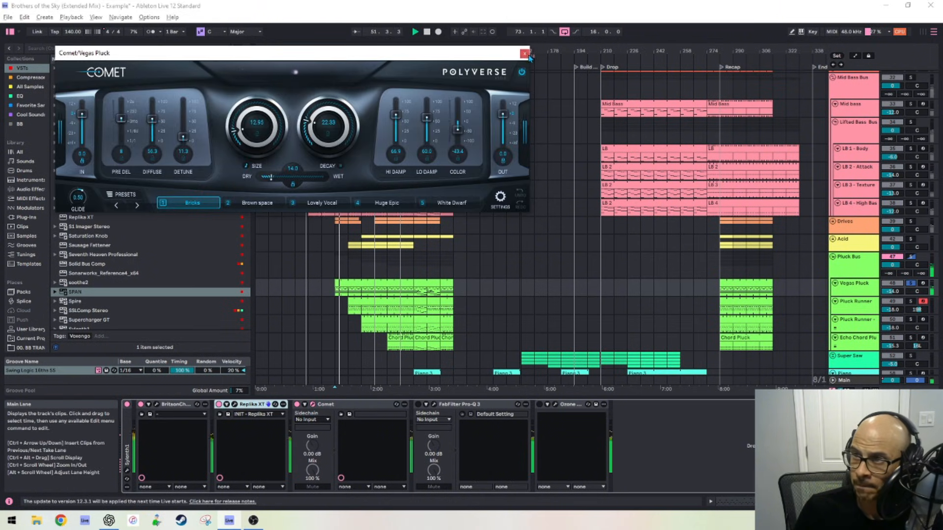
pyautogui.click(524, 53)
pyautogui.click(415, 412)
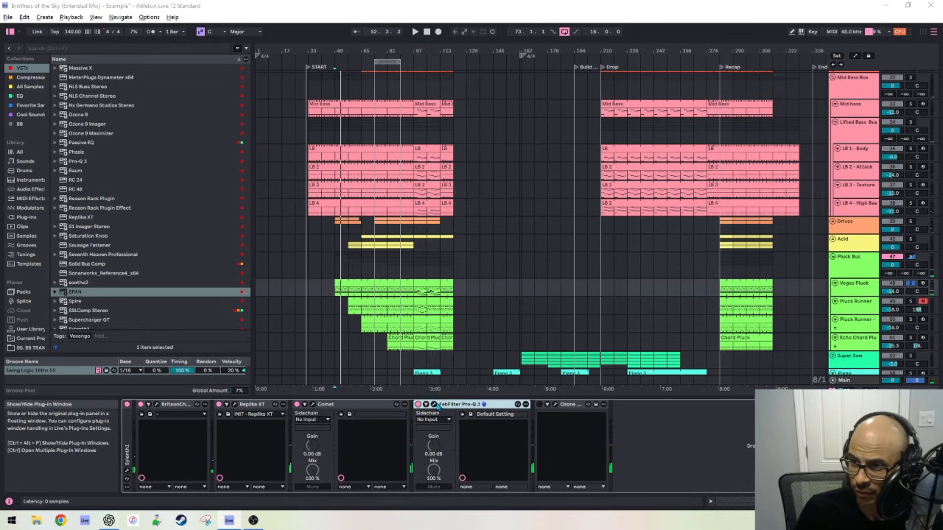
pyautogui.click(435, 405)
pyautogui.press('space')
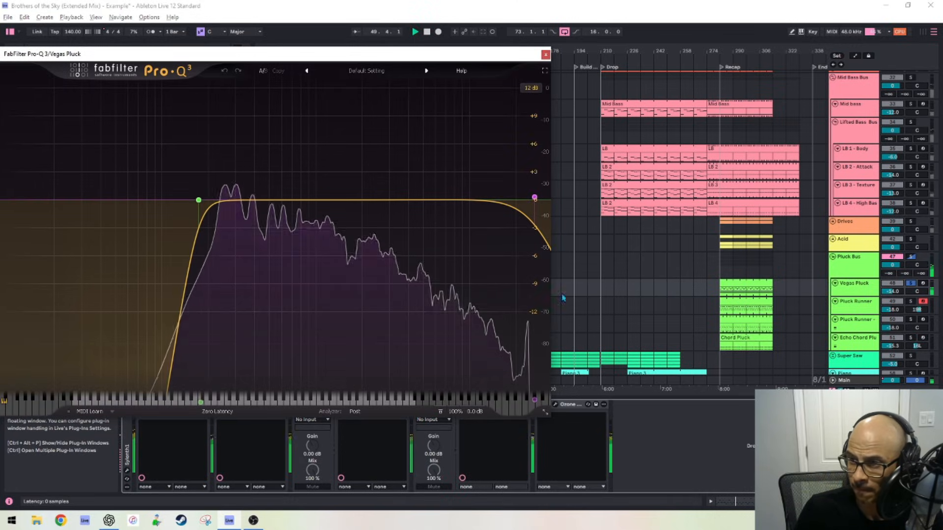
pyautogui.click(546, 54)
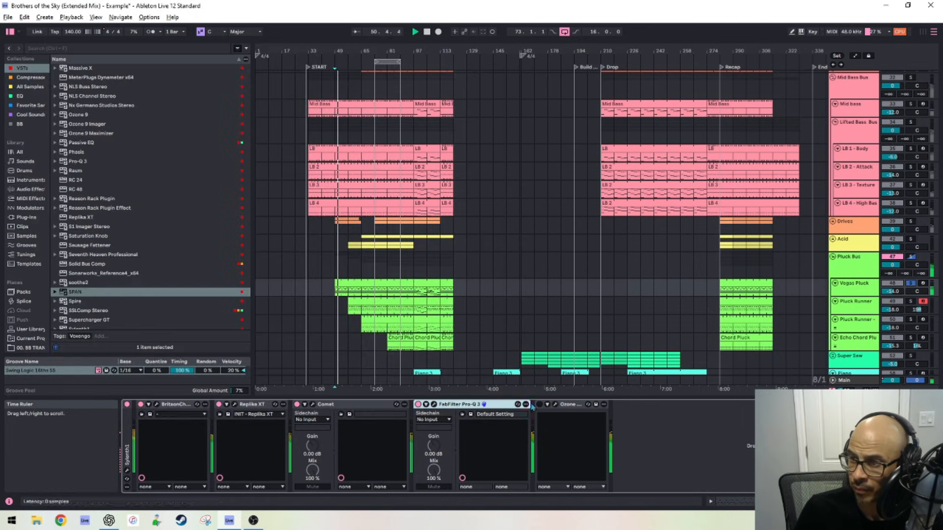
pyautogui.click(556, 406)
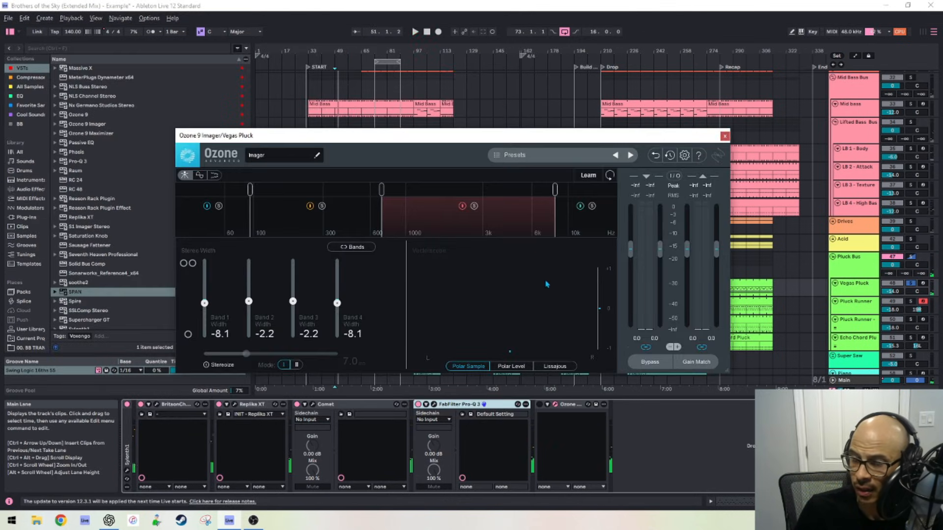
pyautogui.click(724, 136)
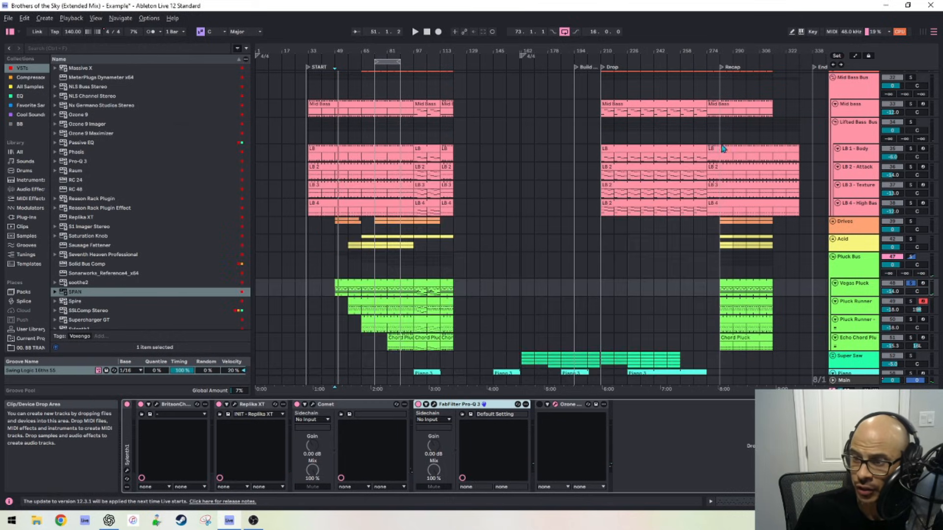
# Reactivate Ozone 9 Imager and collapse all effect devices on Vegas Pluck while playing the full chain.
pyautogui.doubleClick(440, 405)
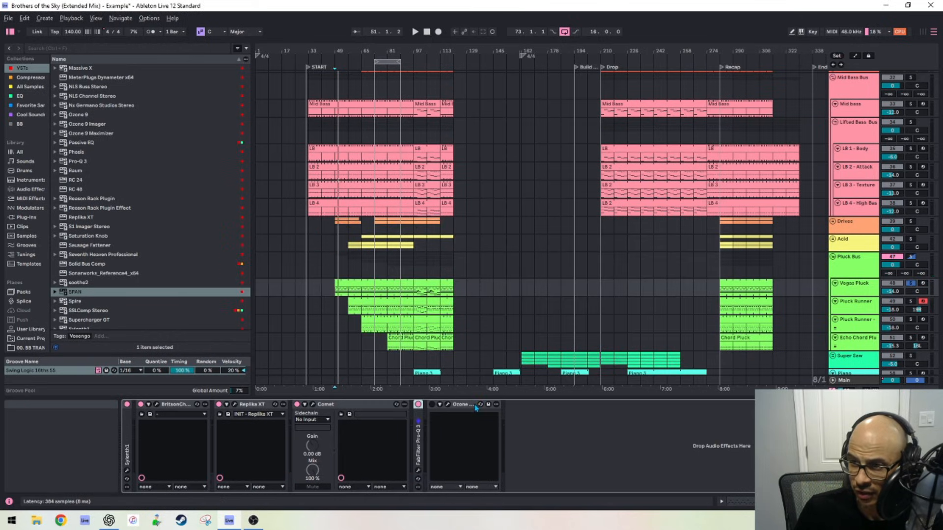
pyautogui.doubleClick(440, 404)
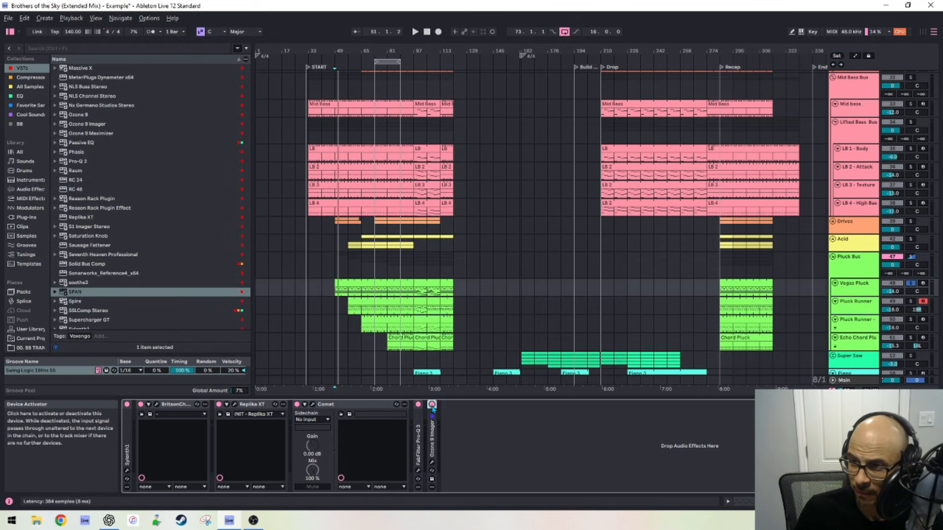
pyautogui.press('space')
pyautogui.doubleClick(364, 405)
pyautogui.doubleClick(253, 404)
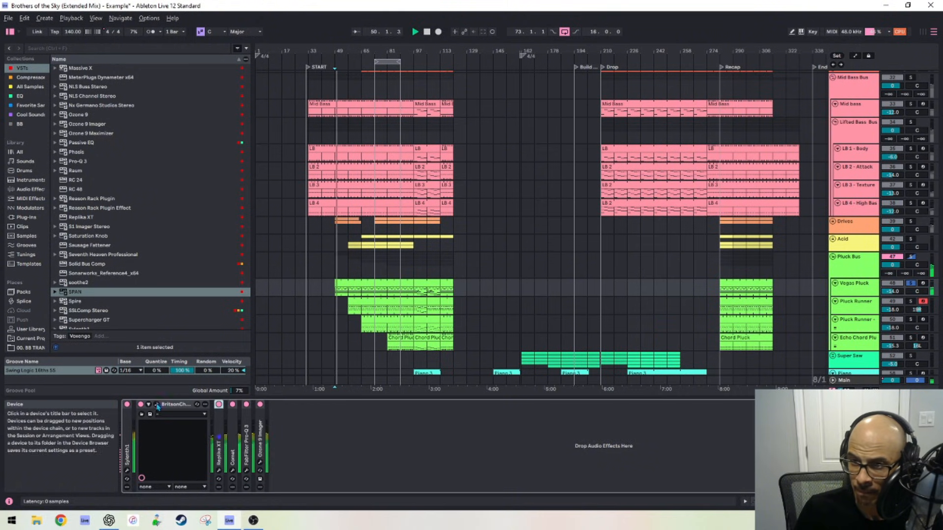
pyautogui.doubleClick(174, 404)
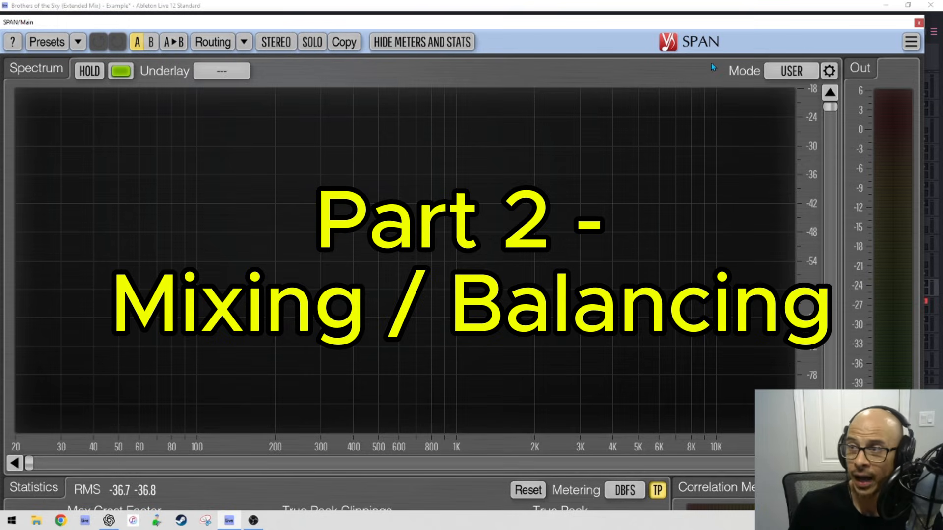
# Move the SPAN window off screen and show the Session View mixer window maximized, starting from the Kick channel.
pyautogui.moveTo(782, 21); pyautogui.dragTo(799, 5)
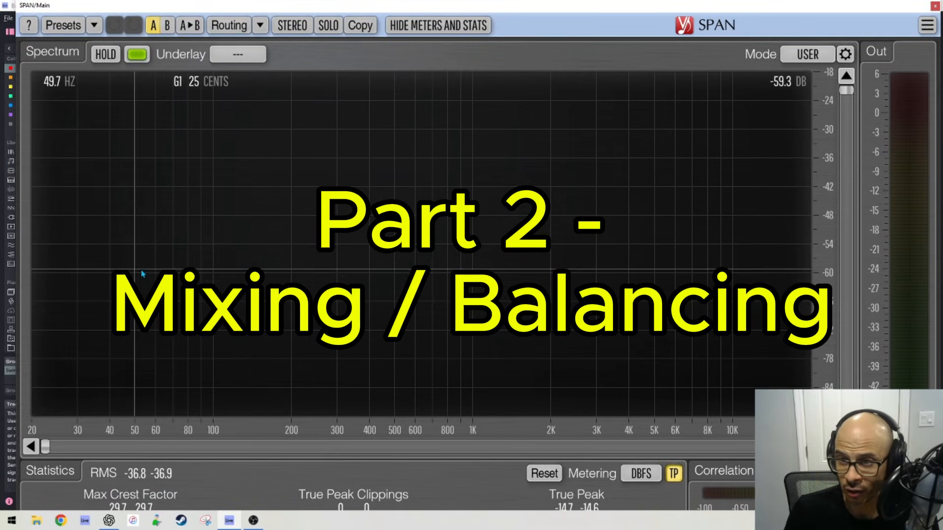
pyautogui.moveTo(598, 18); pyautogui.dragTo(40, 24)
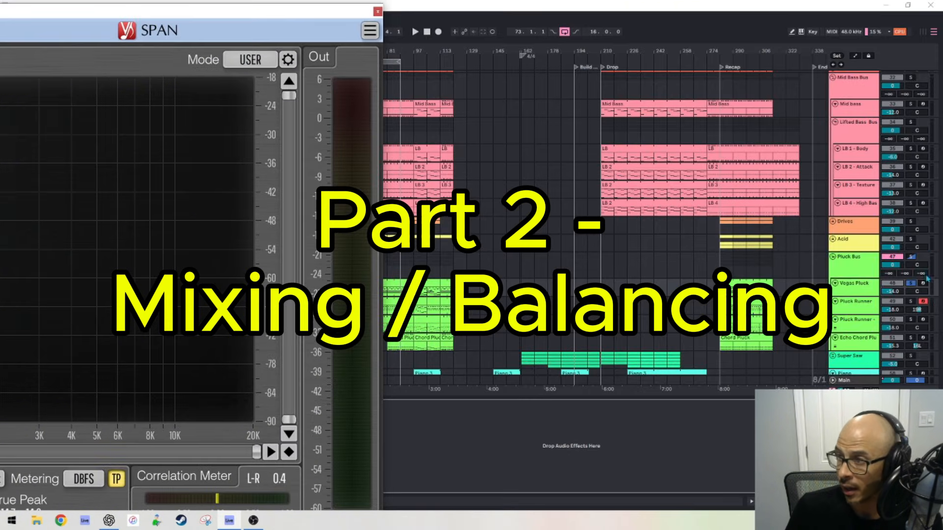
pyautogui.moveTo(271, 15); pyautogui.dragTo(0, 73)
pyautogui.moveTo(0, 147); pyautogui.dragTo(583, 98)
pyautogui.doubleClick(583, 99)
pyautogui.hscroll(-10, 241, 373)
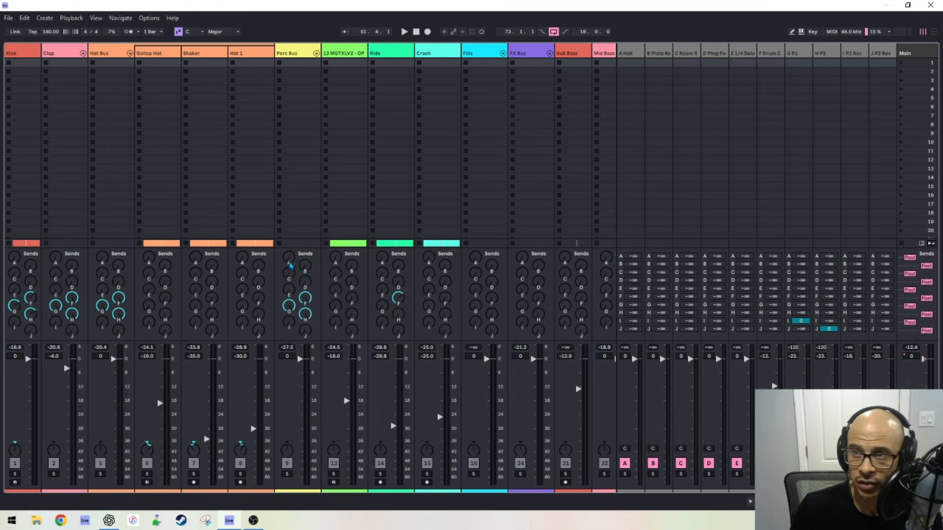
# Move the mixer window aside and step through the Vegas Pluck device chain from Sylenth1 to Ozone 9 Imager.
pyautogui.doubleClick(317, 5)
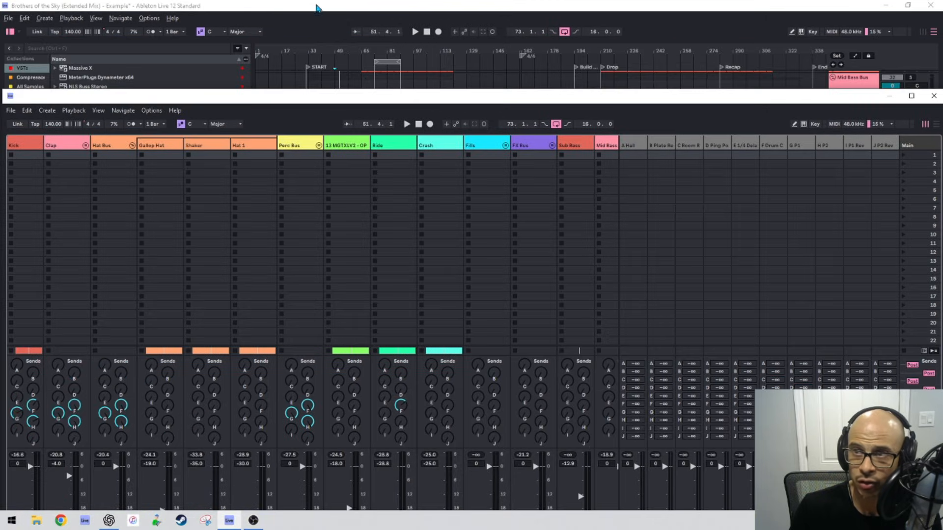
pyautogui.moveTo(310, 100); pyautogui.dragTo(0, 121)
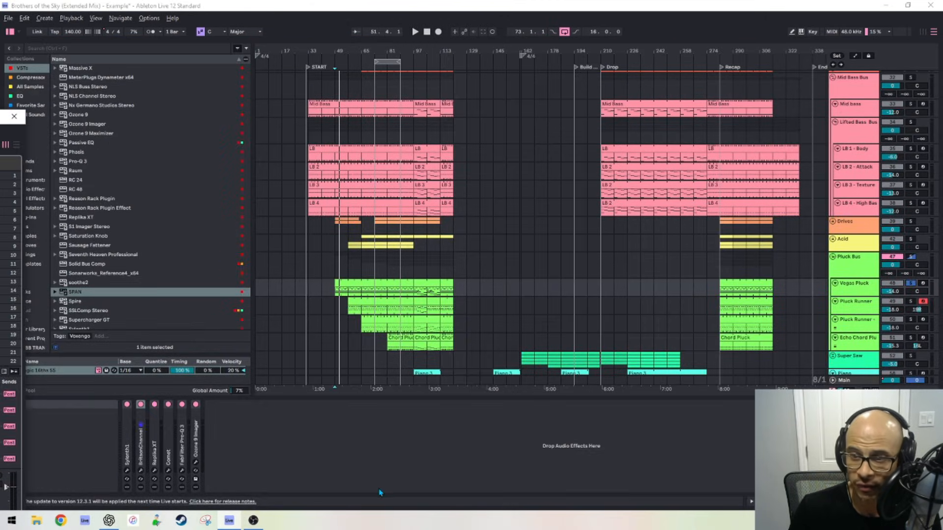
pyautogui.click(189, 447)
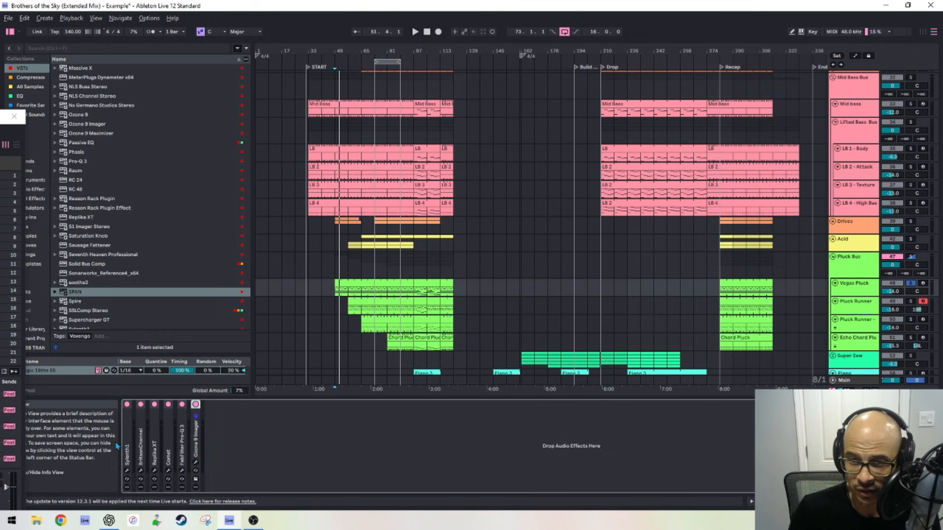
pyautogui.keyDown('shift'); pyautogui.click(196, 445); pyautogui.keyUp('shift')
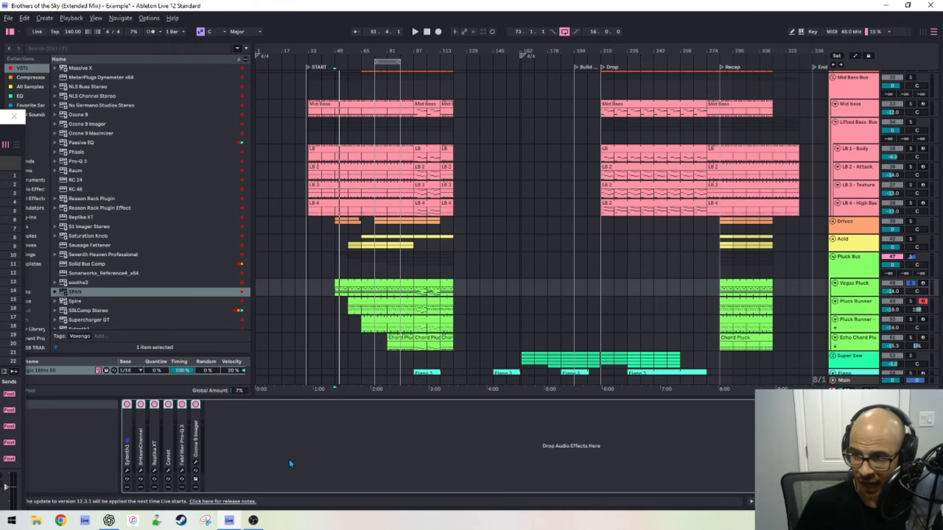
pyautogui.click(128, 434)
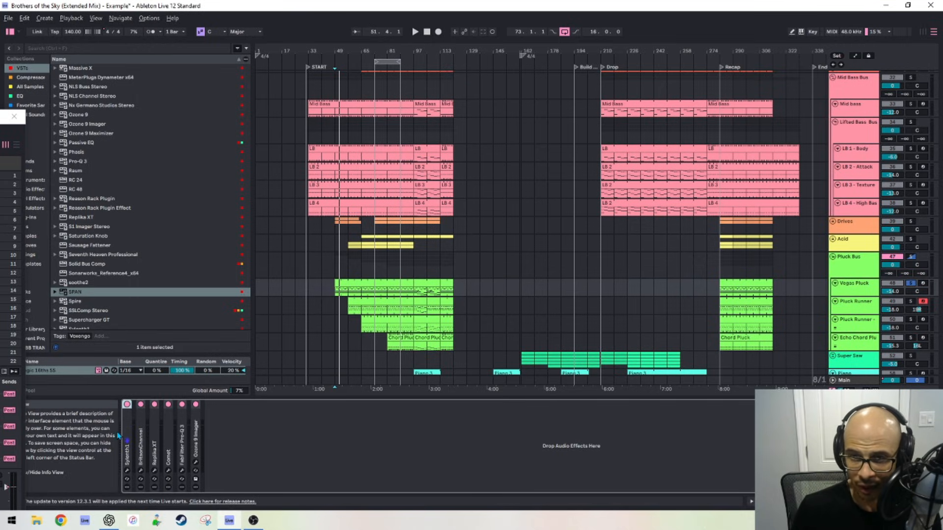
pyautogui.click(157, 434)
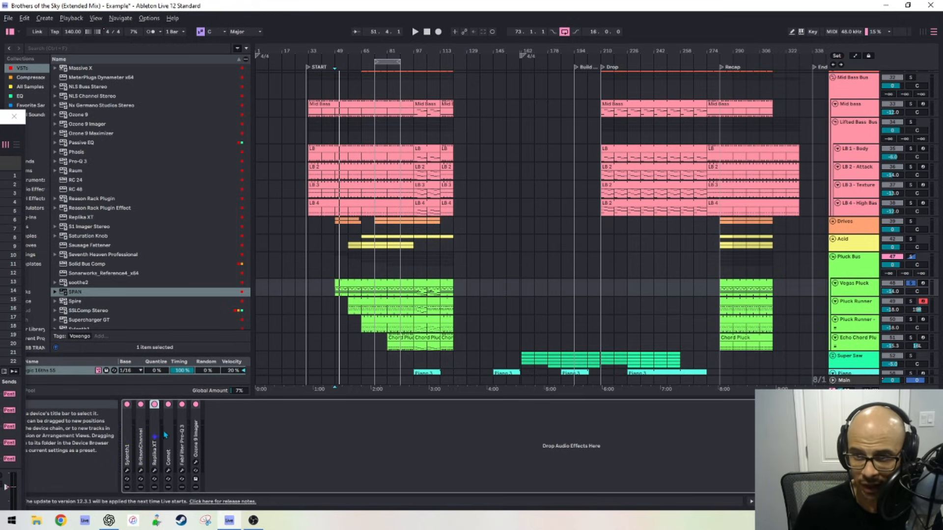
pyautogui.click(167, 436)
pyautogui.click(185, 442)
pyautogui.click(198, 445)
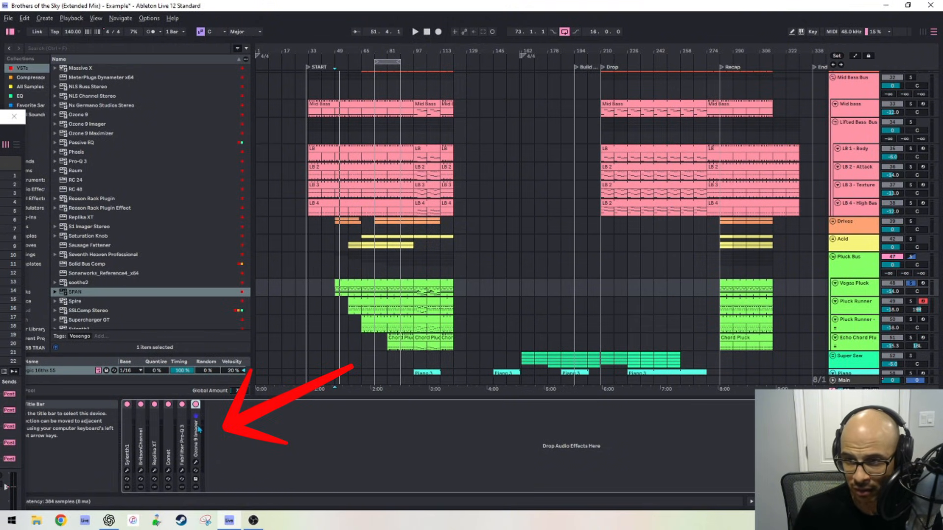
pyautogui.click(131, 433)
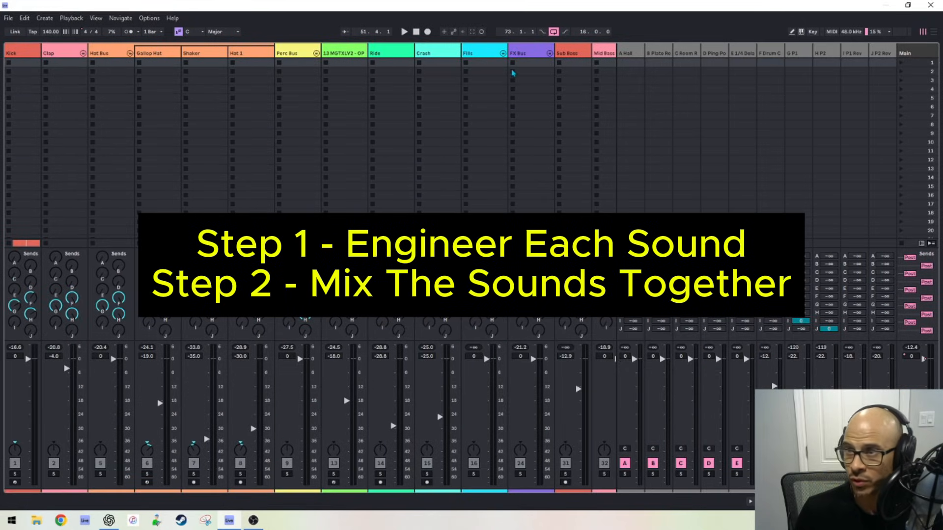
# Look across the mixer channels from the drums to the plucks and select the Vegas Pluck channel.
pyautogui.scroll(-2, 473, 141)
pyautogui.hscroll(8, 488, 143)
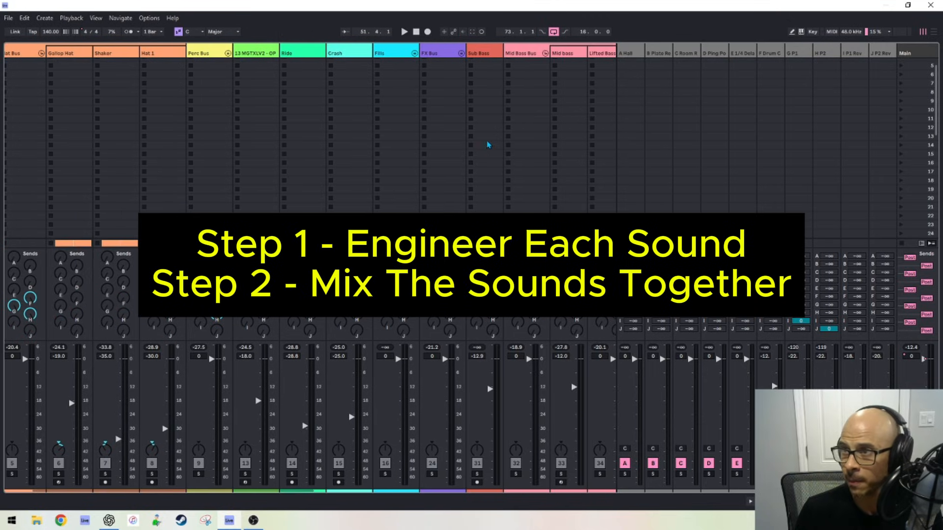
pyautogui.hscroll(5, 535, 206)
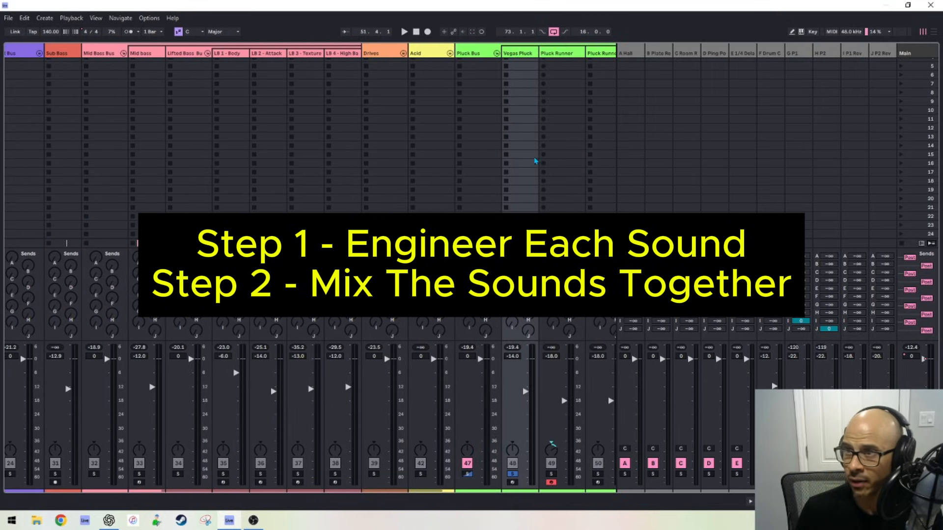
pyautogui.click(516, 58)
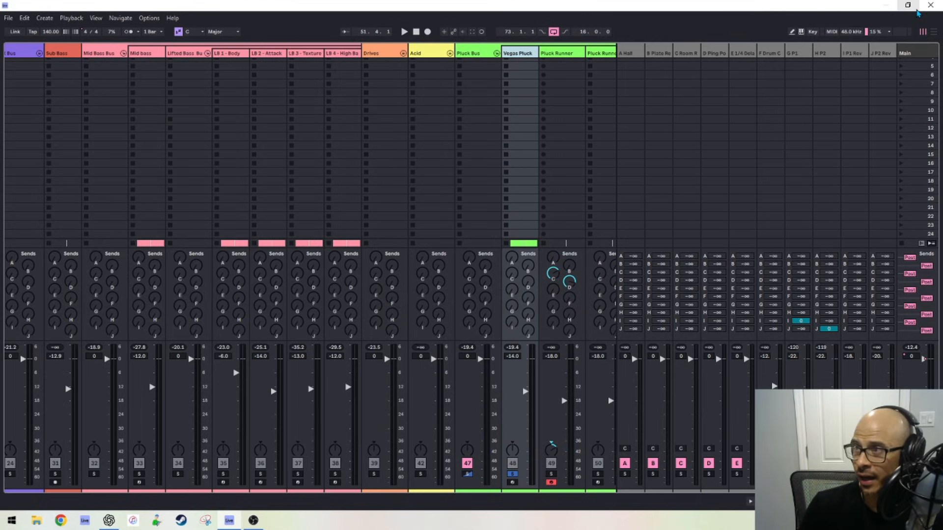
# Move the mixer and SPAN windows aside to reach the arrangement and solo the Kick track.
pyautogui.click(908, 5)
pyautogui.moveTo(452, 88); pyautogui.dragTo(0, 138)
pyautogui.moveTo(0, 90); pyautogui.dragTo(879, 5)
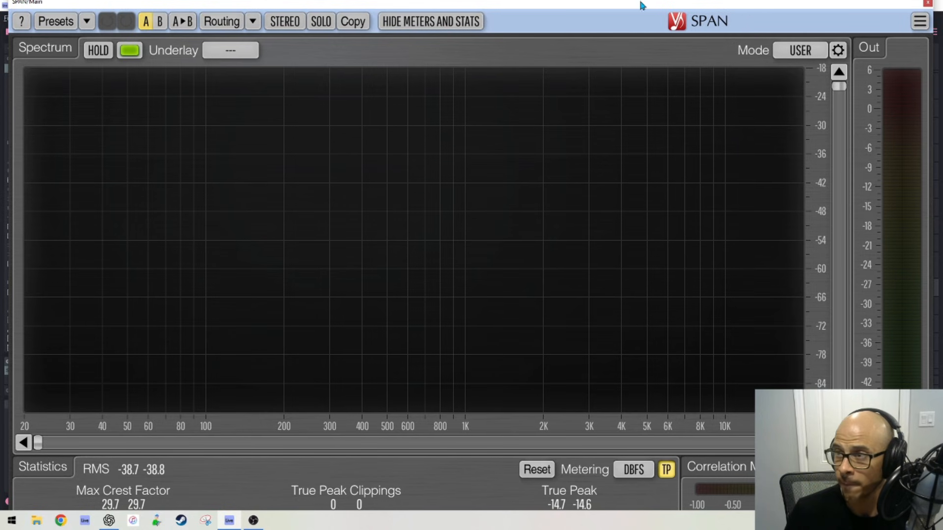
pyautogui.moveTo(641, 6); pyautogui.dragTo(0, 29)
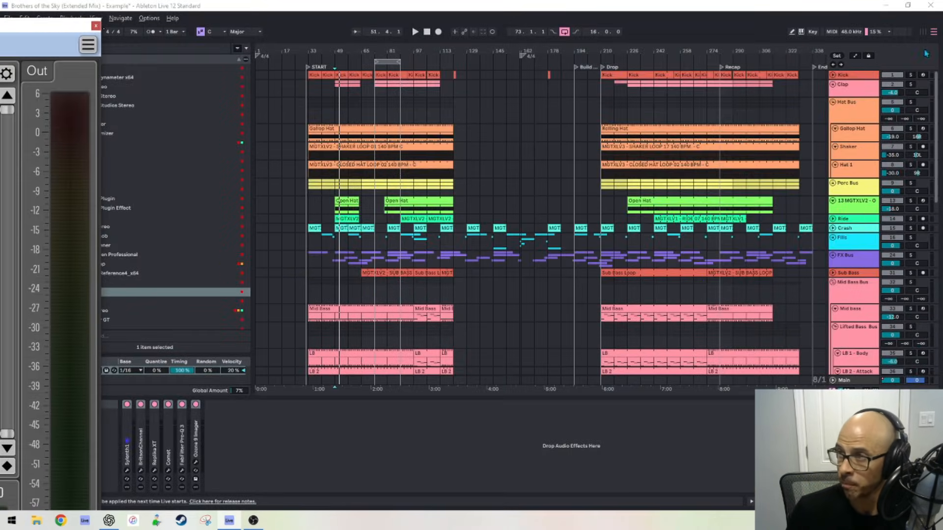
pyautogui.click(915, 74)
pyautogui.click(911, 76)
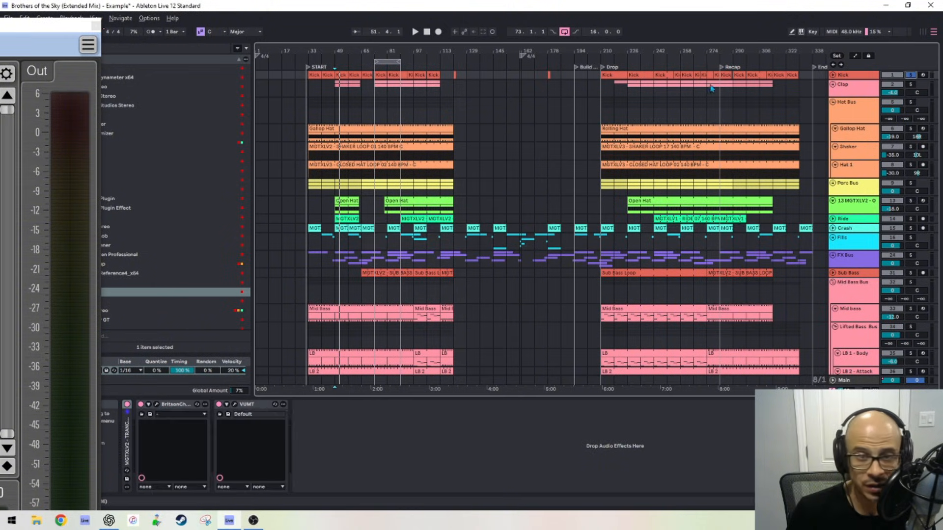
# Bring the SPAN analyzer back on screen and play the soloed kick to check its low-frequency level.
pyautogui.moveTo(0, 26); pyautogui.dragTo(755, 21)
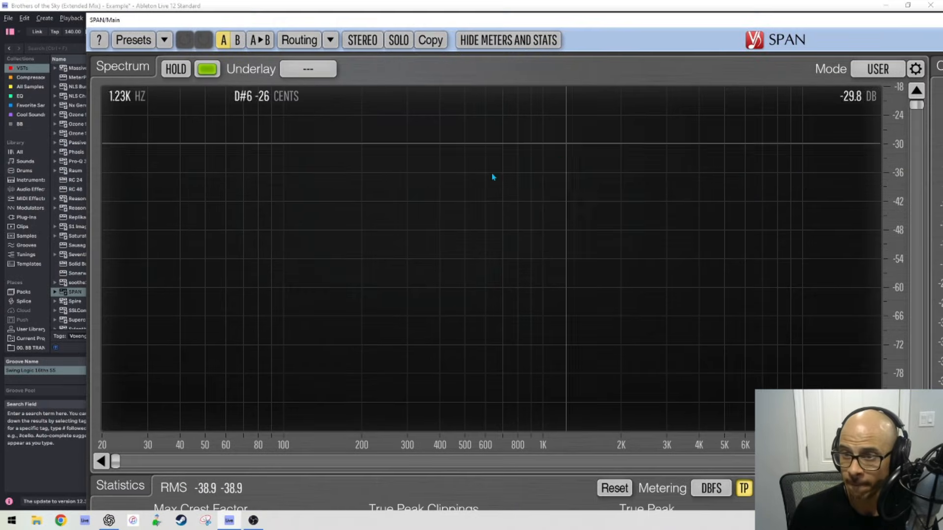
pyautogui.press('space')
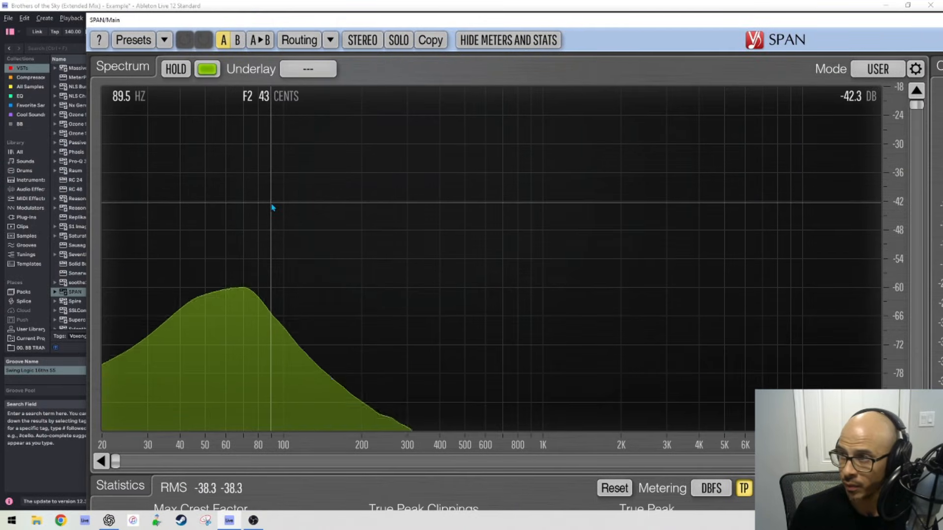
pyautogui.press('space')
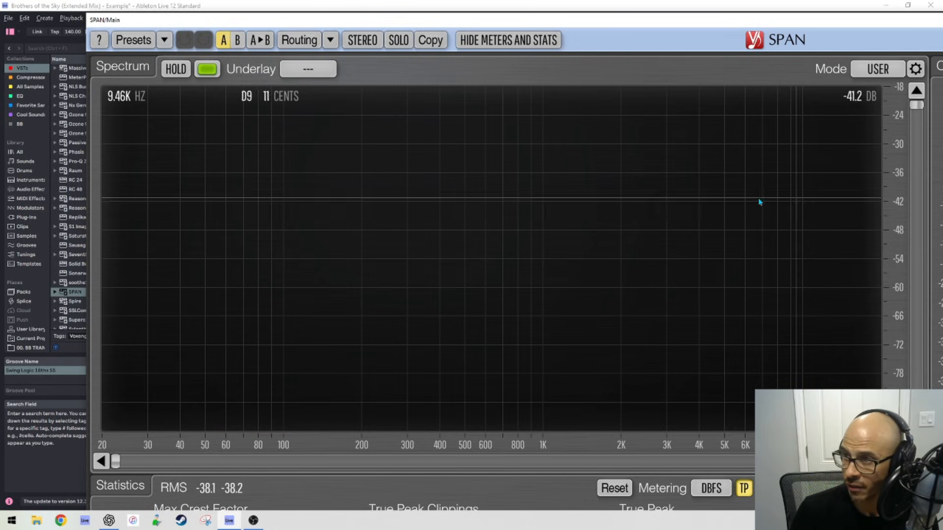
# Play the kick in short bursts and raise the averaging time of SPAN's spectrum display to 713.
pyautogui.press('space')
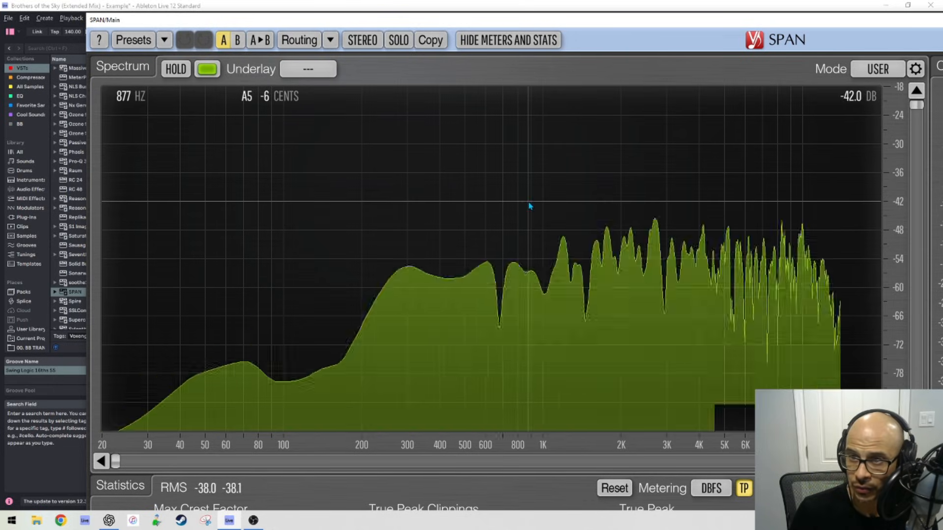
pyautogui.press('space')
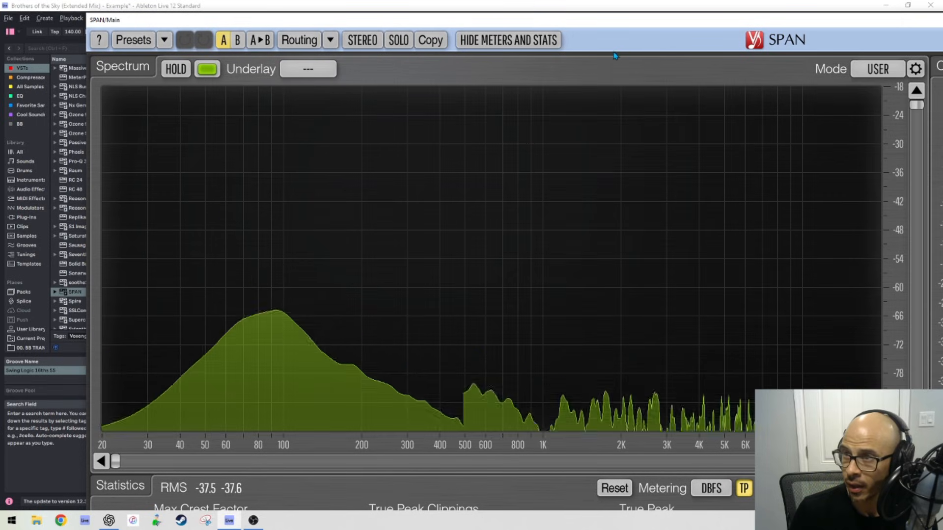
pyautogui.click(916, 70)
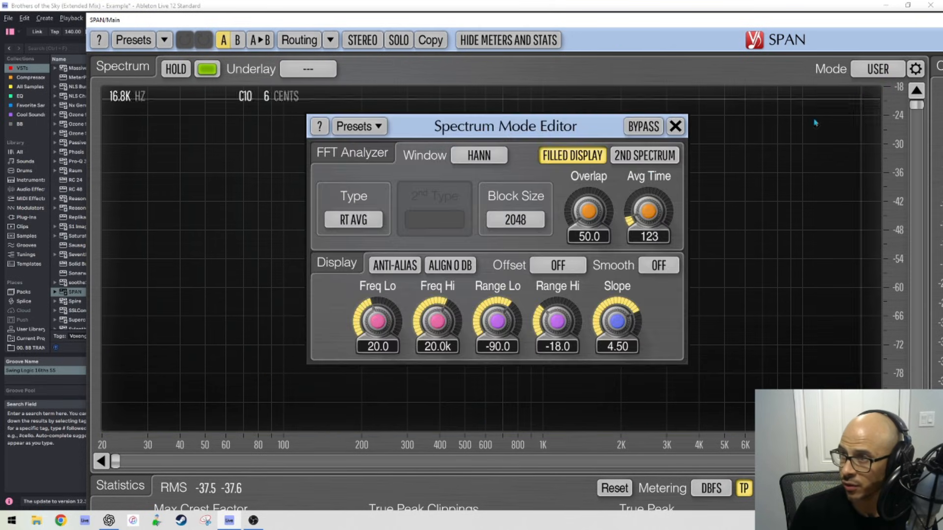
pyautogui.moveTo(648, 211); pyautogui.dragTo(649, 206)
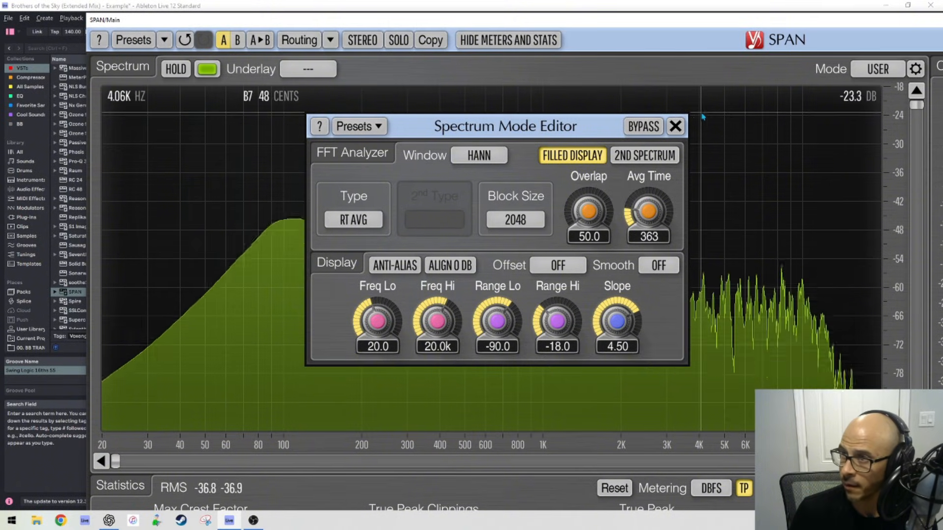
pyautogui.click(675, 126)
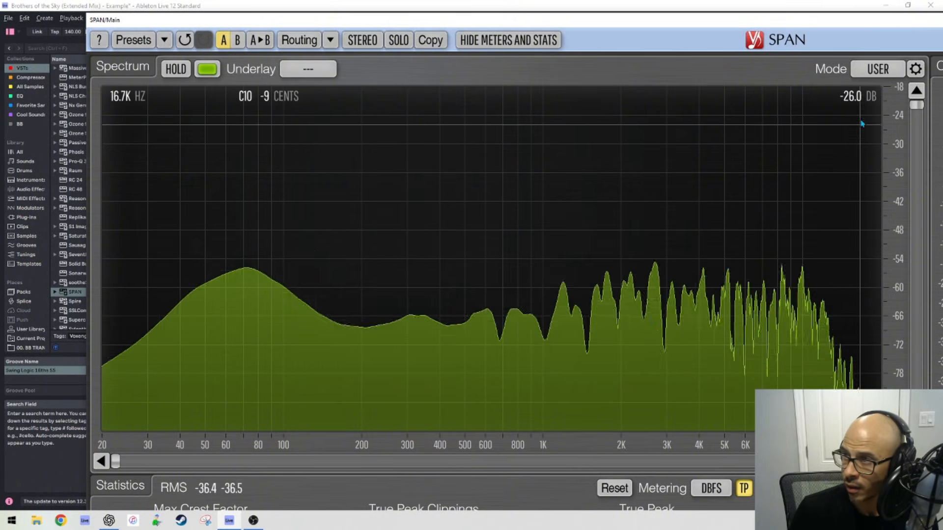
pyautogui.click(916, 69)
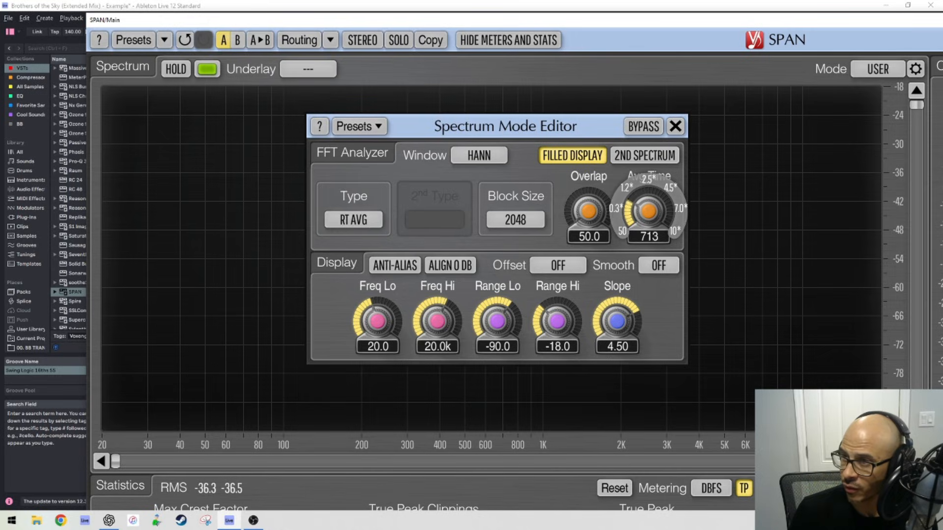
pyautogui.click(675, 126)
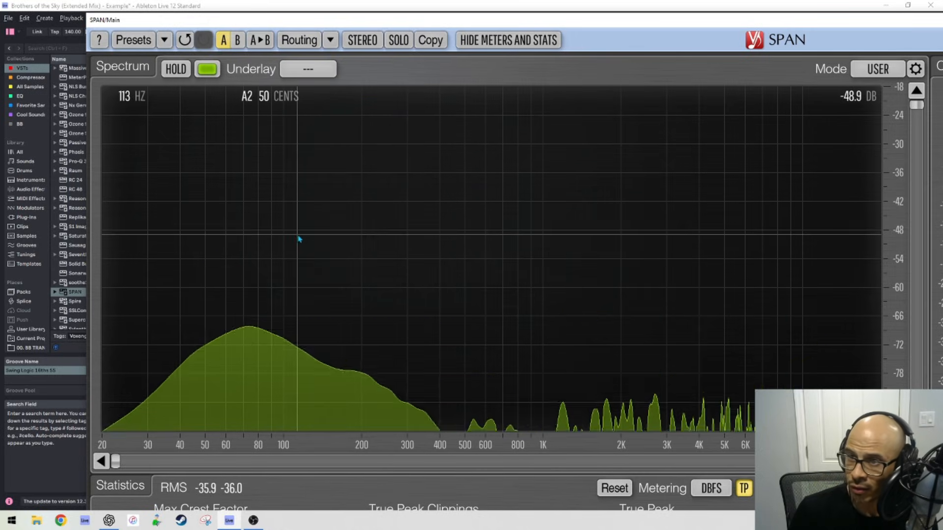
# Start and stop playback to compare the kick's low-frequency peak with the -48 dB line in SPAN.
pyautogui.press('space')
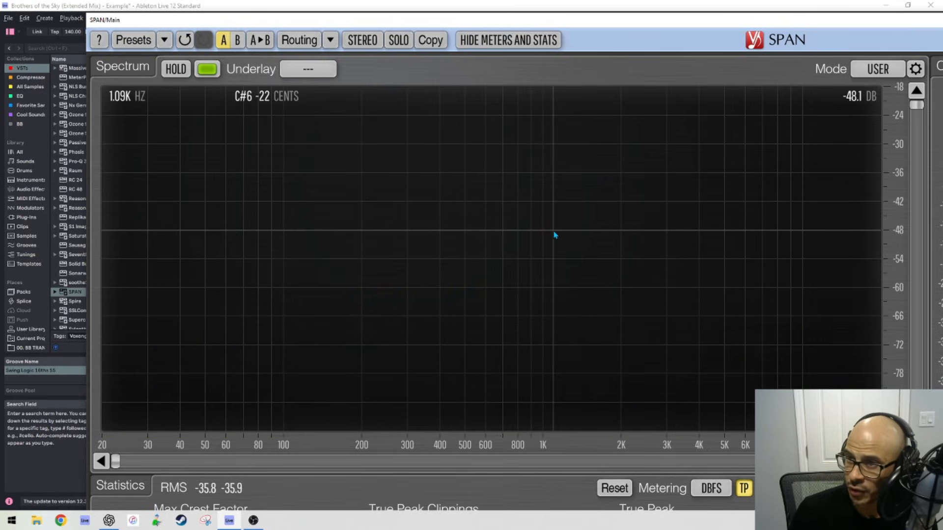
pyautogui.press('space')
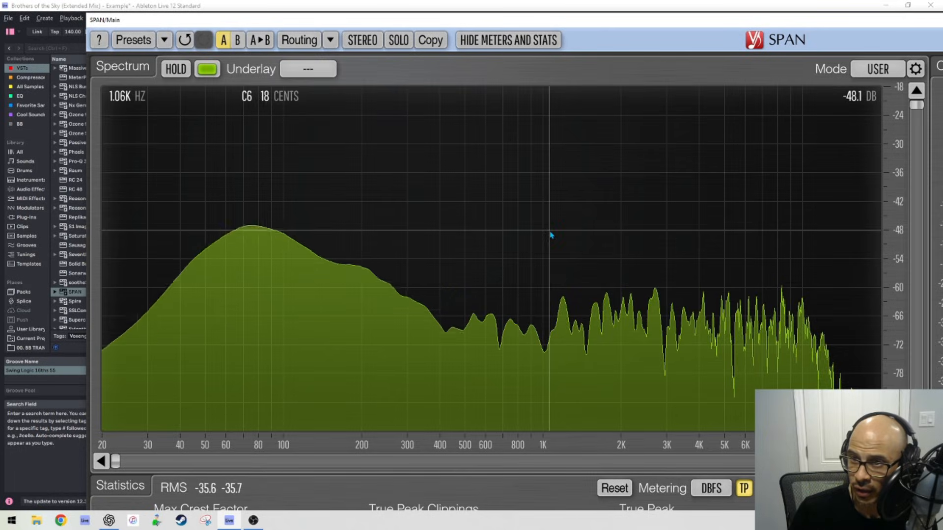
pyautogui.press('space')
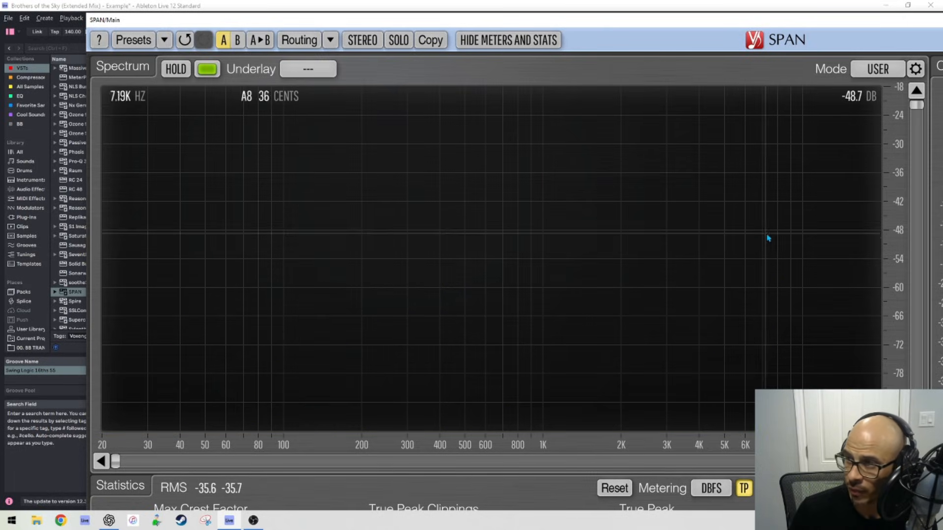
pyautogui.press('space')
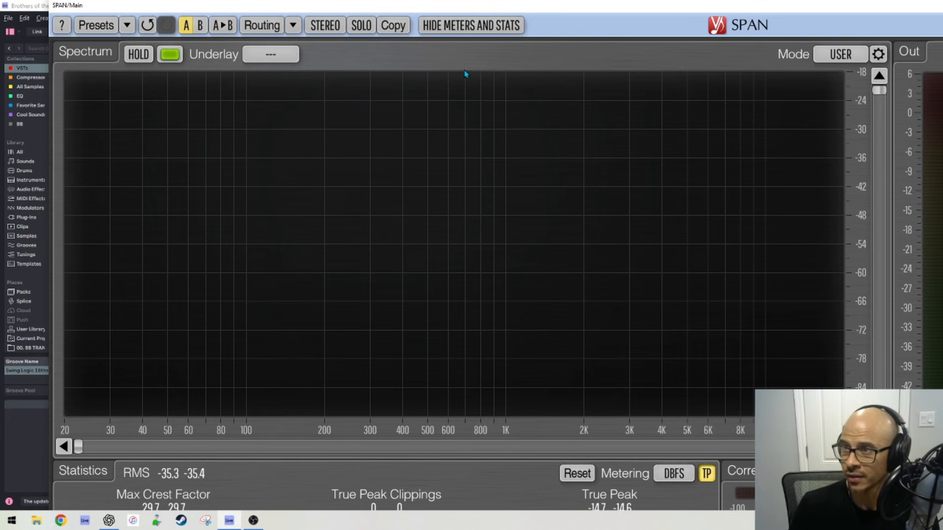
# Move SPAN aside to solo the Kick track, and play it with the analyzer back in view.
pyautogui.moveTo(555, 16); pyautogui.dragTo(142, 100)
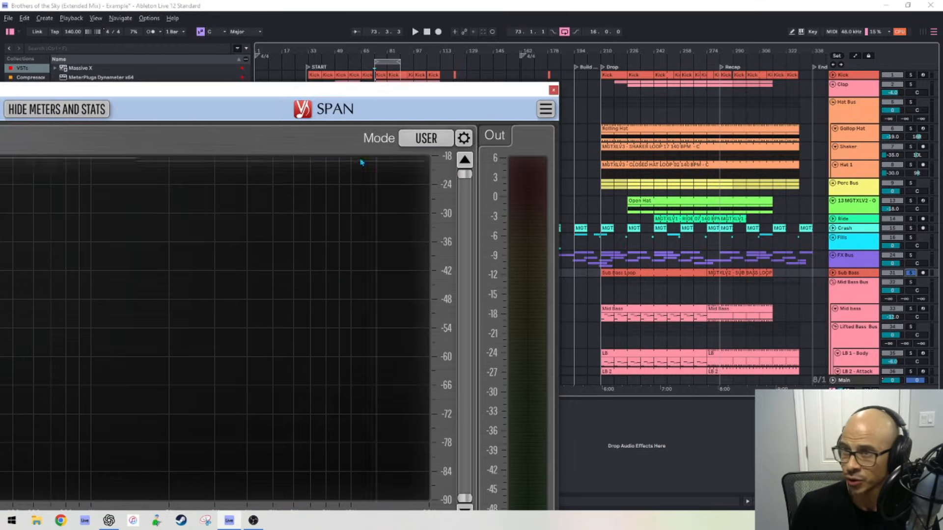
pyautogui.click(911, 75)
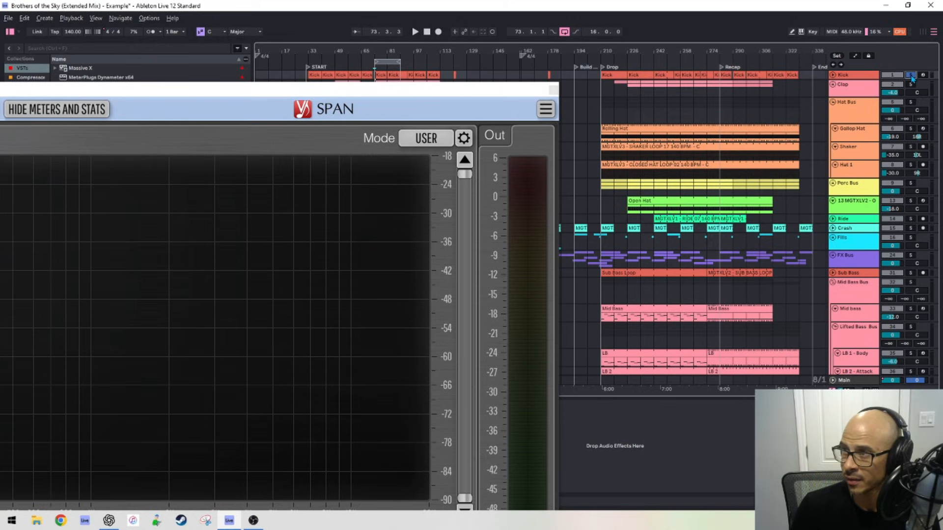
pyautogui.press('space')
pyautogui.moveTo(408, 86); pyautogui.dragTo(810, 7)
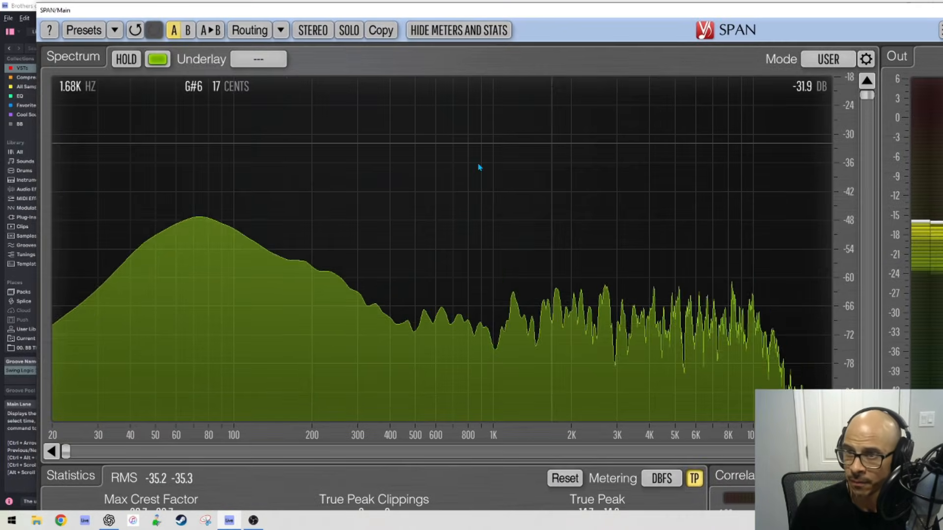
# Replay the kick to check its low-end peak in SPAN, and solo the Sub Bass track.
pyautogui.press('space')
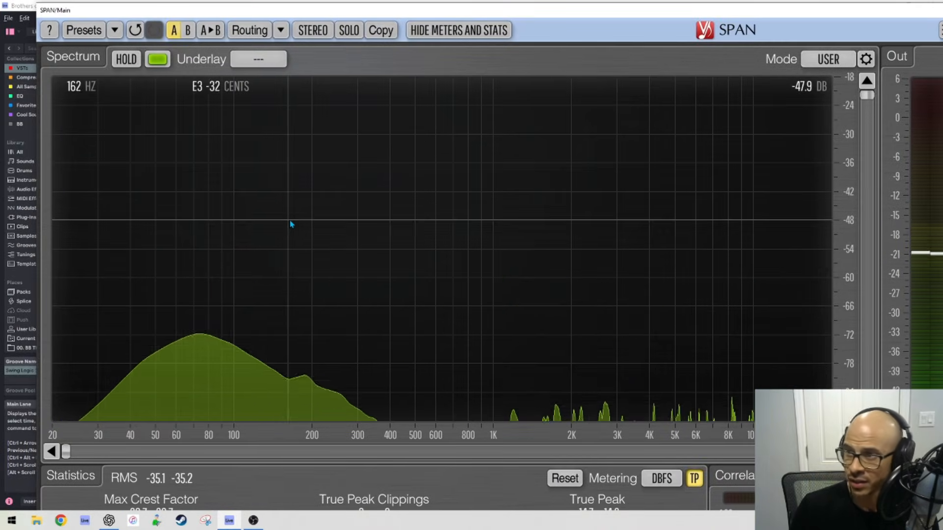
pyautogui.press('space')
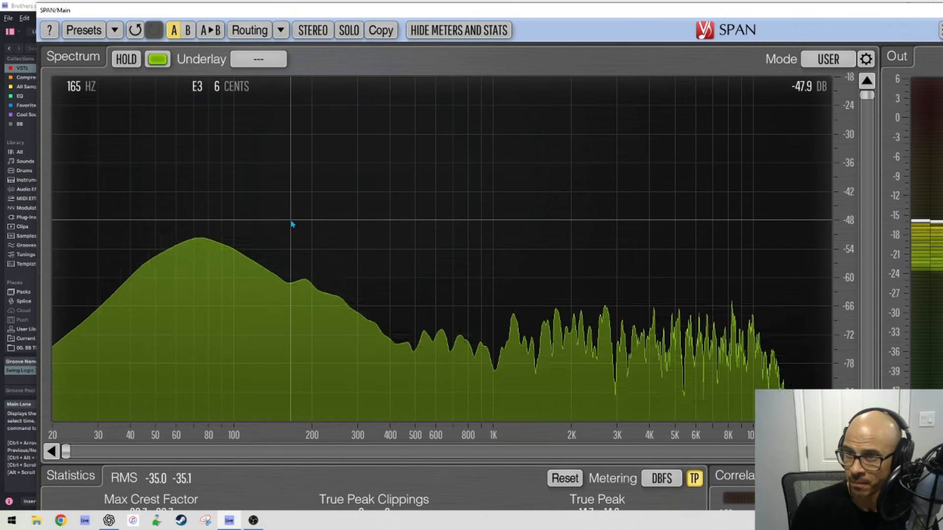
pyautogui.press('space')
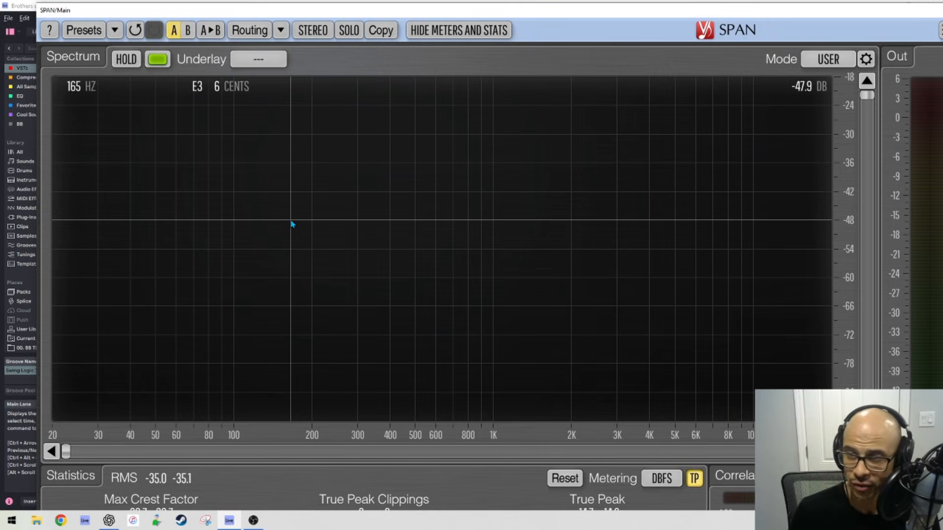
pyautogui.press('space')
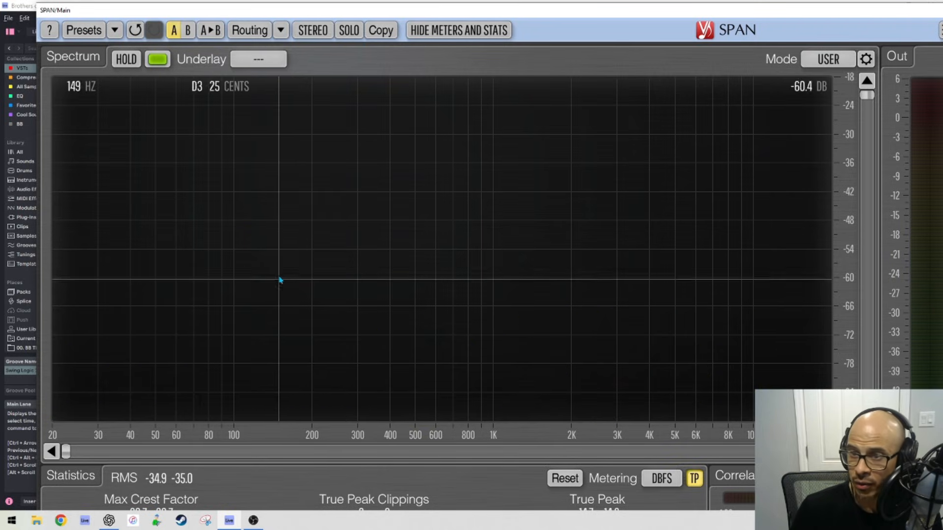
pyautogui.press('space')
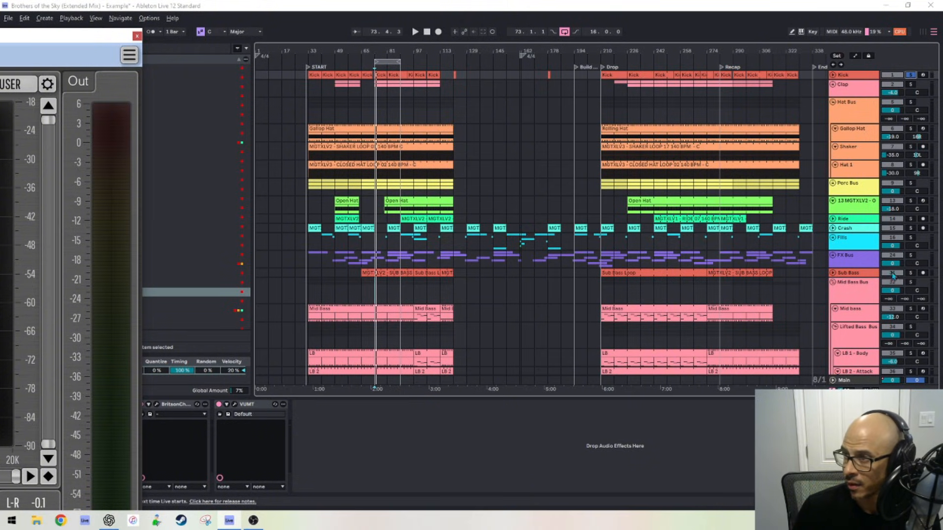
pyautogui.click(910, 275)
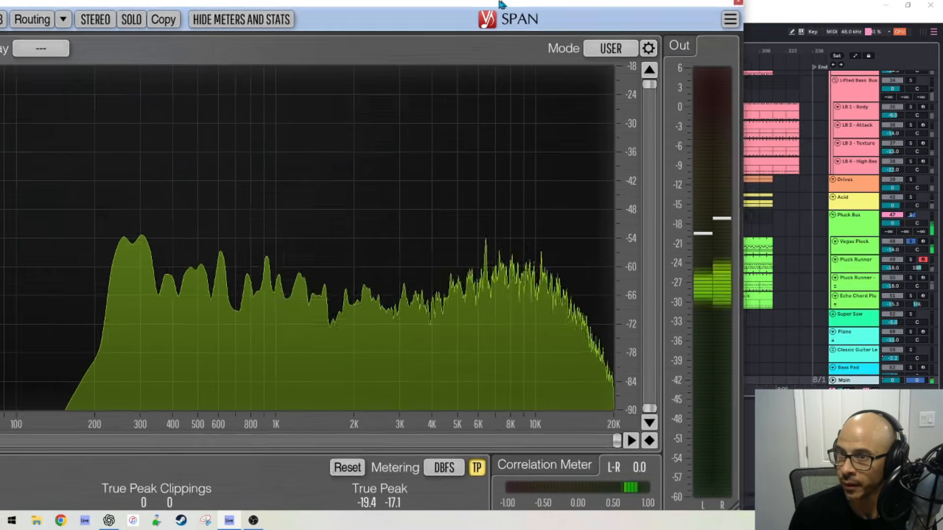
# Shift SPAN to uncover the track controls and solo only the Vegas Pluck track.
pyautogui.moveTo(500, 4); pyautogui.dragTo(469, 6)
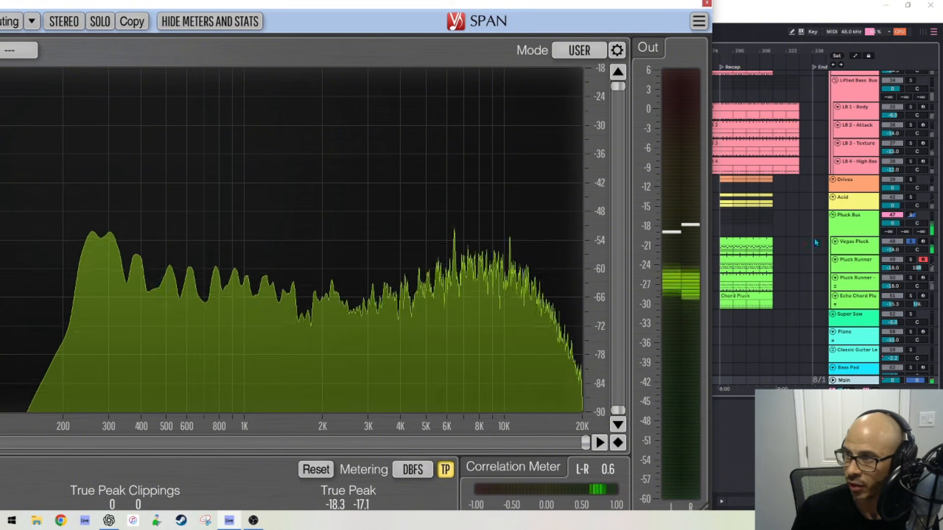
pyautogui.scroll(3, 905, 221)
pyautogui.scroll(-2, 906, 236)
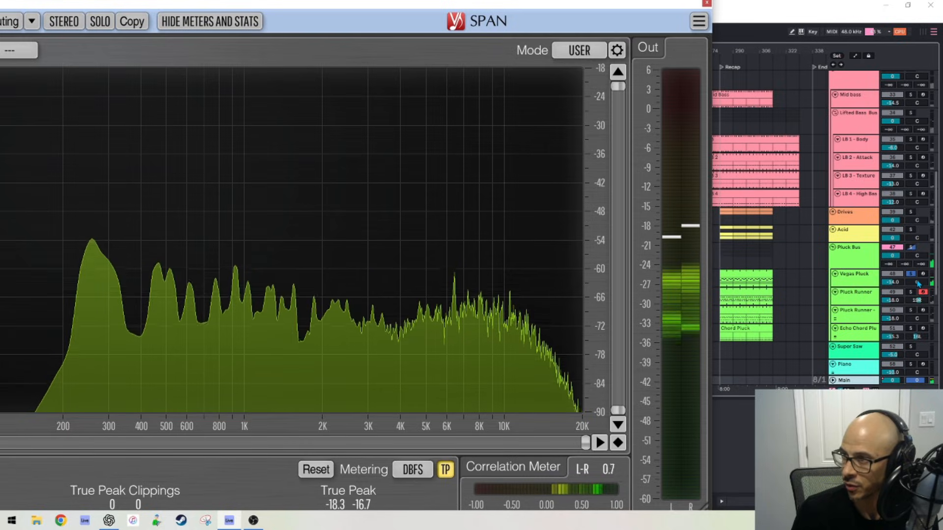
pyautogui.click(909, 274)
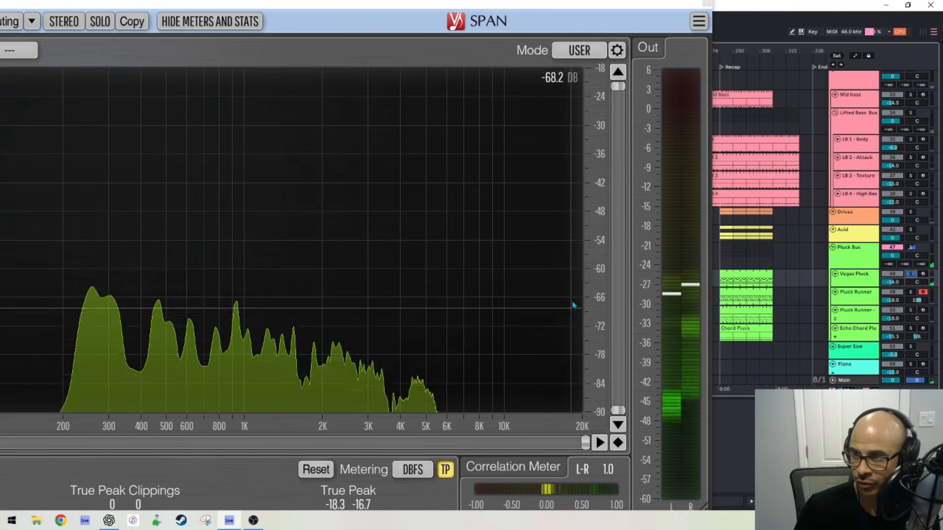
# Add Hat 1 and Kick to the soloed Vegas Pluck and bring their combined spectrum into view in SPAN.
pyautogui.scroll(8, 876, 177)
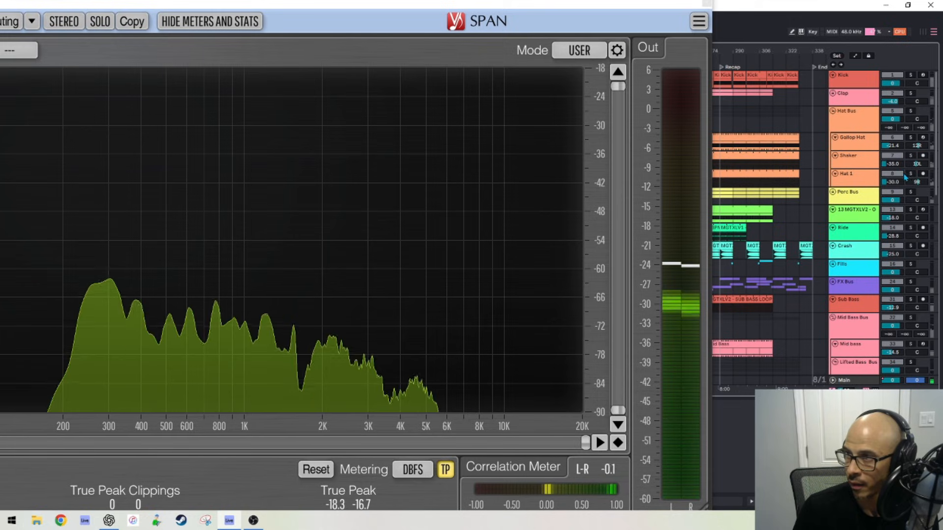
pyautogui.click(912, 174)
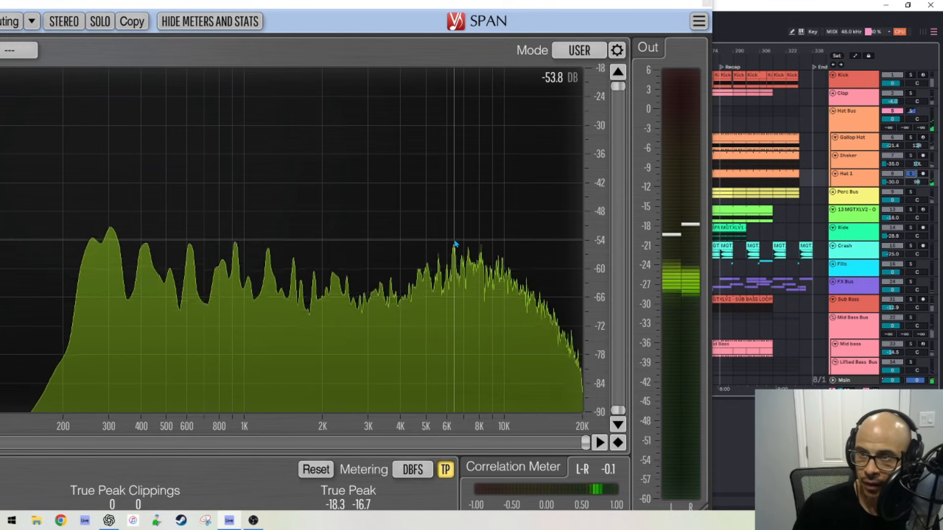
pyautogui.press('space')
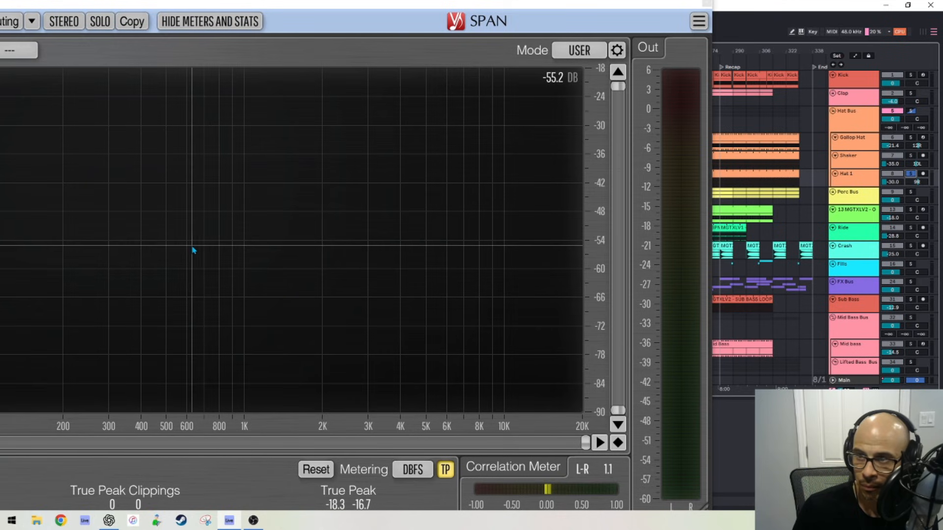
pyautogui.press('space')
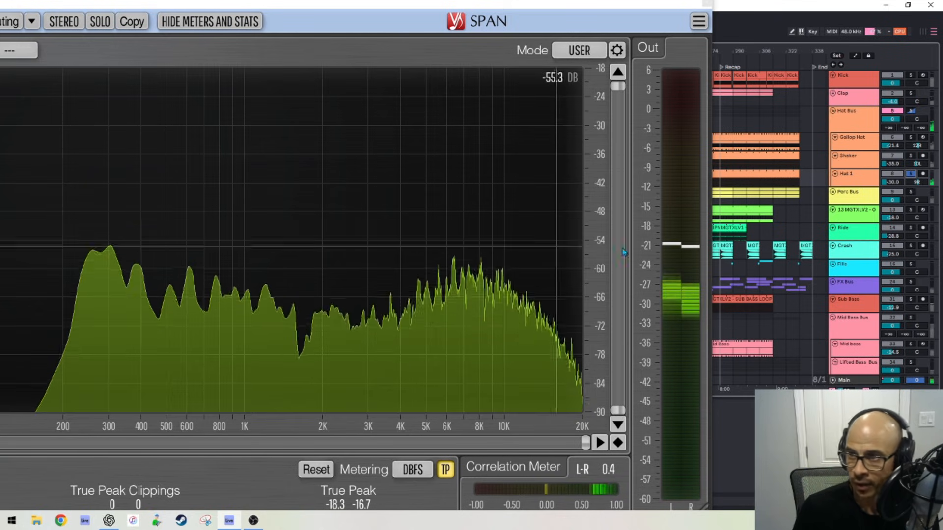
pyautogui.press('space')
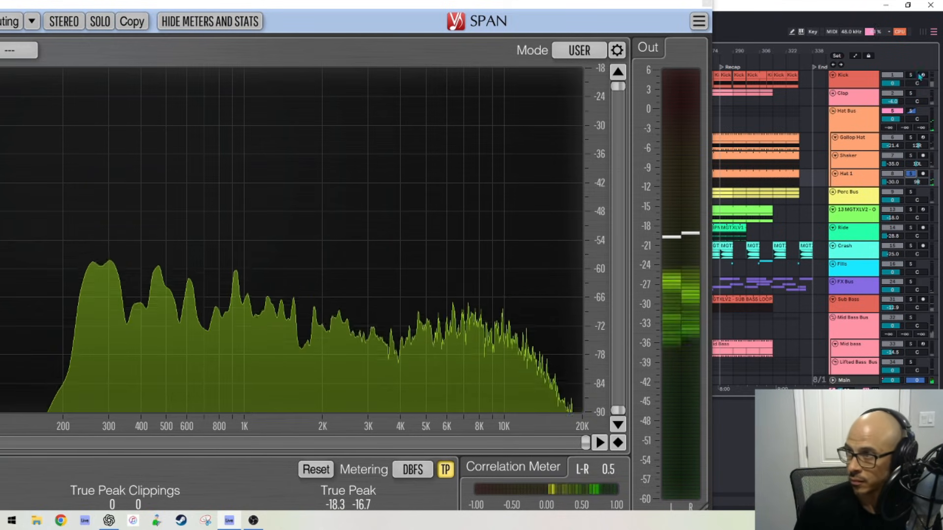
pyautogui.click(911, 76)
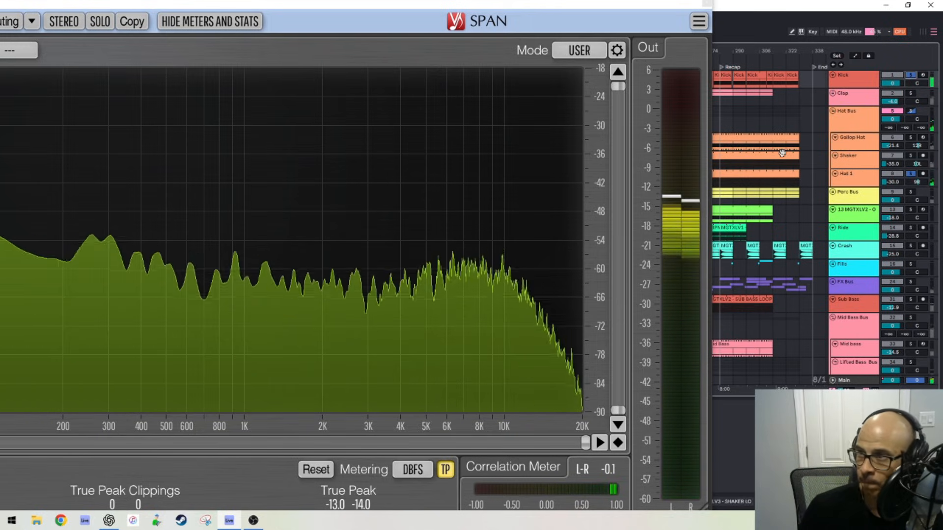
pyautogui.moveTo(345, 5); pyautogui.dragTo(554, 5)
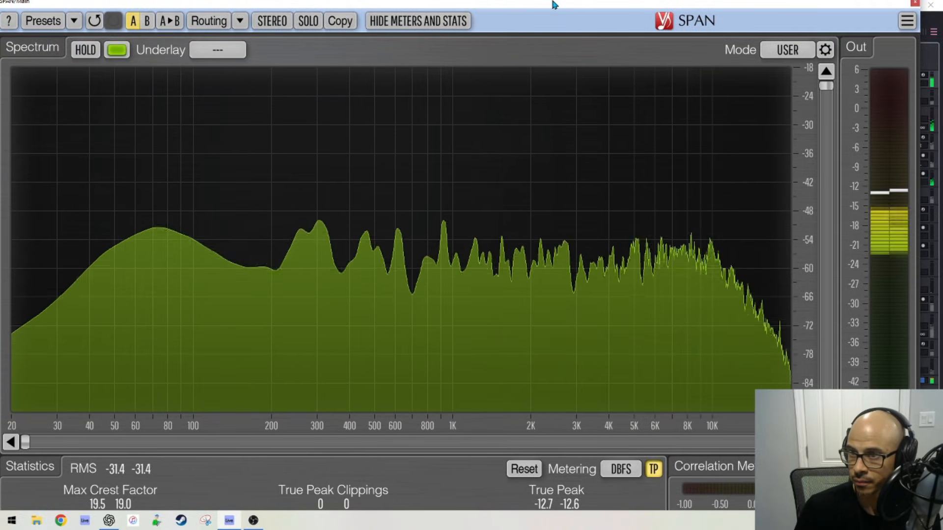
# Move SPAN aside, add the Lifted Bass Bus to the soloed tracks, and bring the analyzer back into view.
pyautogui.moveTo(554, 4); pyautogui.dragTo(0, 6)
pyautogui.scroll(-5, 477, 292)
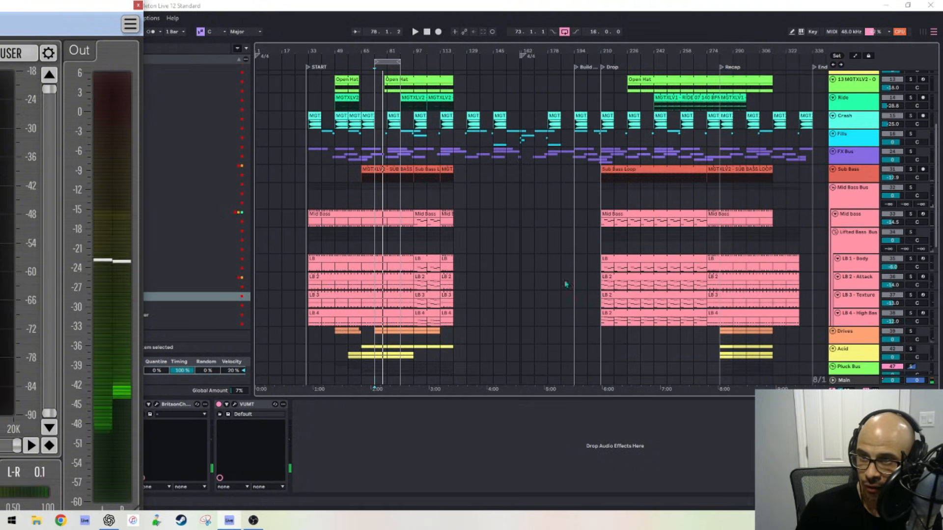
pyautogui.click(913, 234)
pyautogui.press('space')
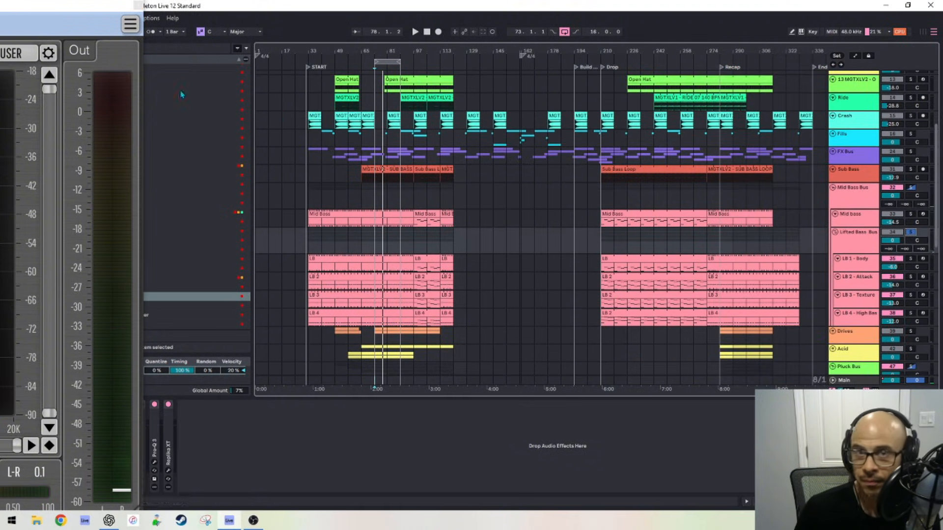
pyautogui.moveTo(0, 7); pyautogui.dragTo(631, 10)
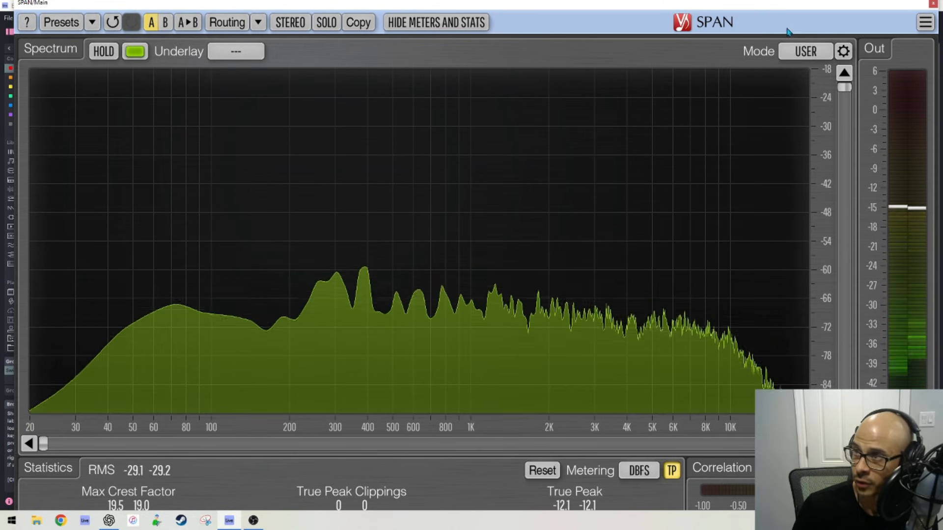
# Move SPAN aside and add the open hat track, 13 MGTXLV2, to the soloed tracks.
pyautogui.moveTo(748, 6); pyautogui.dragTo(304, 39)
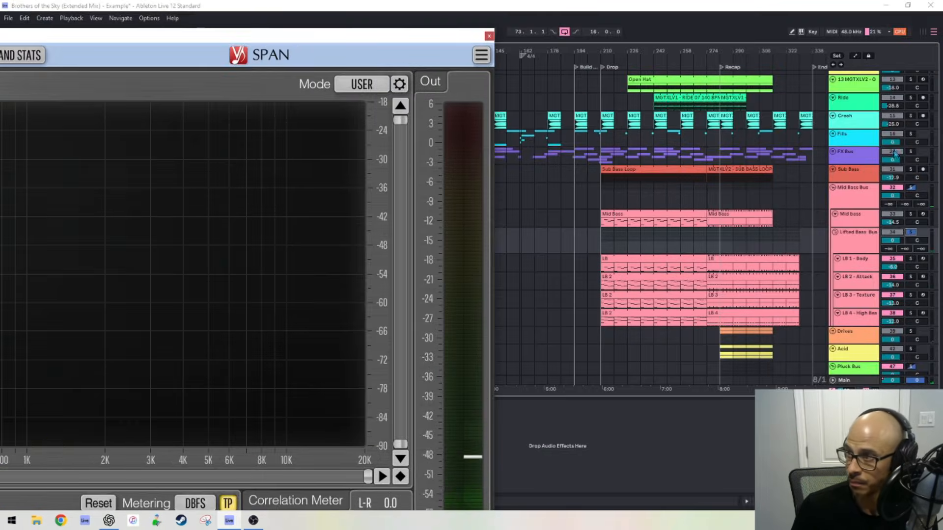
pyautogui.scroll(-3, 895, 154)
pyautogui.scroll(3, 899, 150)
pyautogui.scroll(-2, 889, 148)
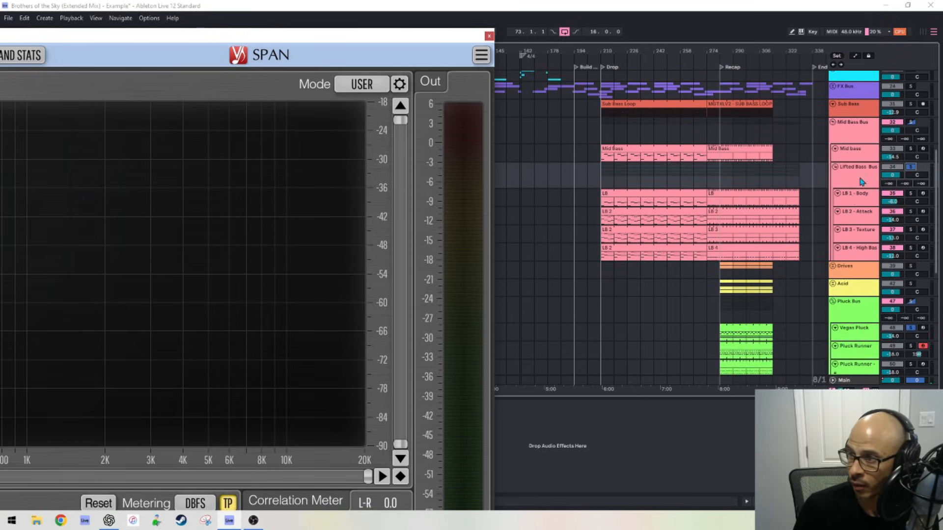
pyautogui.scroll(5, 884, 155)
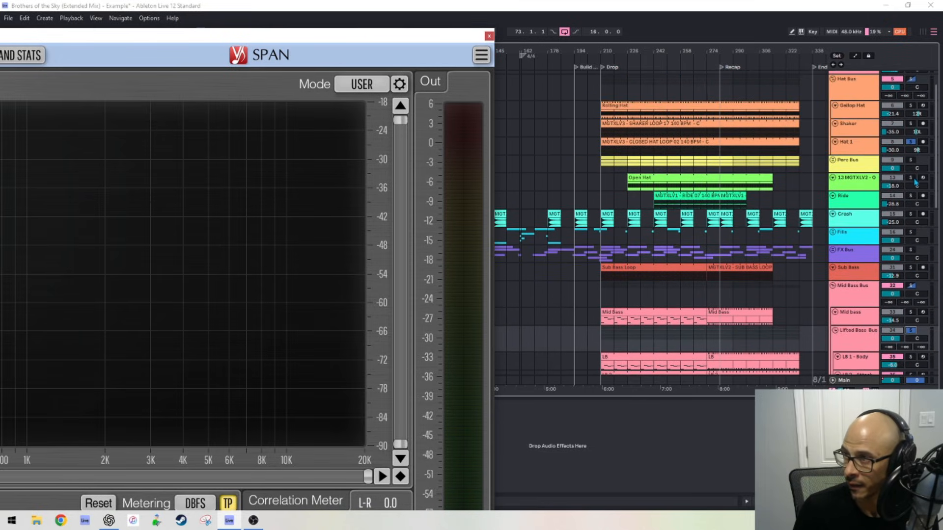
pyautogui.click(912, 177)
# Set the playback start to bar 49 at the first Open Hat clip and bring SPAN back into view.
pyautogui.moveTo(269, 36); pyautogui.dragTo(157, 47)
pyautogui.click(345, 192)
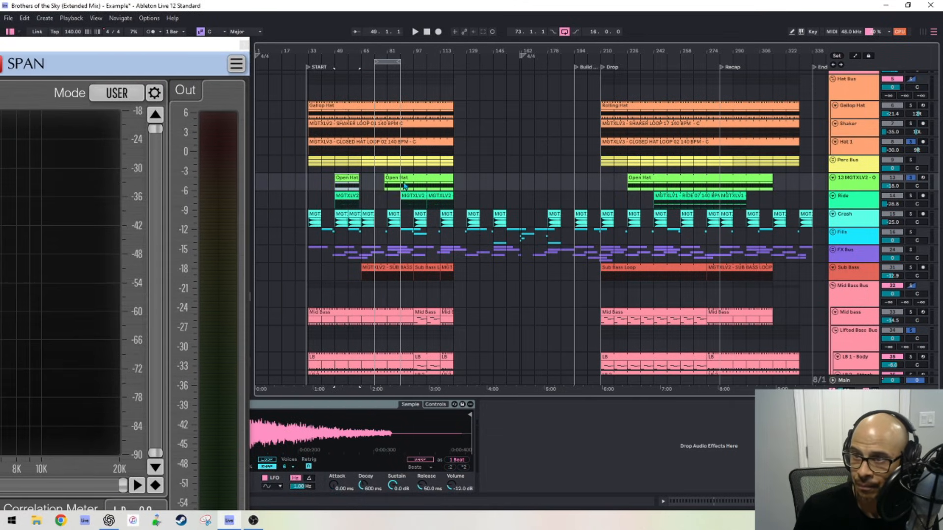
pyautogui.moveTo(87, 45); pyautogui.dragTo(750, 12)
pyautogui.click(338, 178)
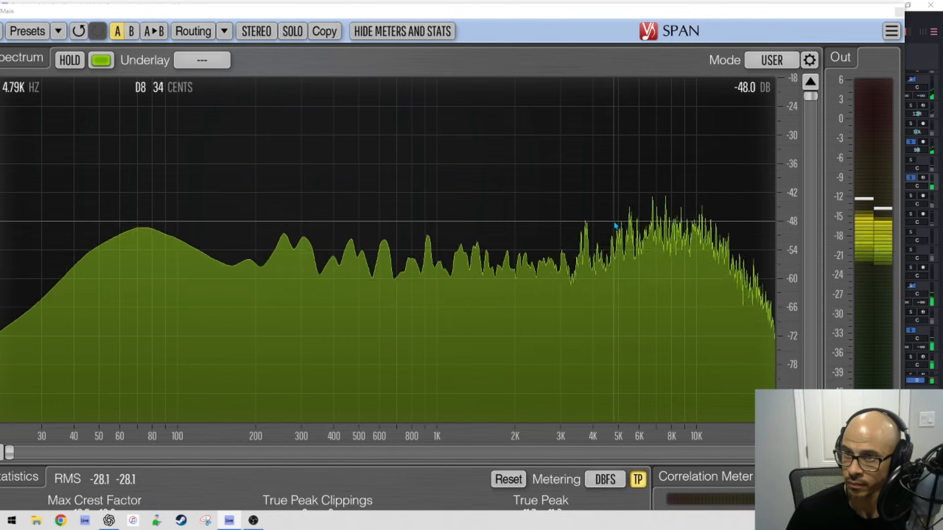
# Replay the soloed tracks with the open hat and compare low, mid and high levels in SPAN.
pyautogui.press('space')
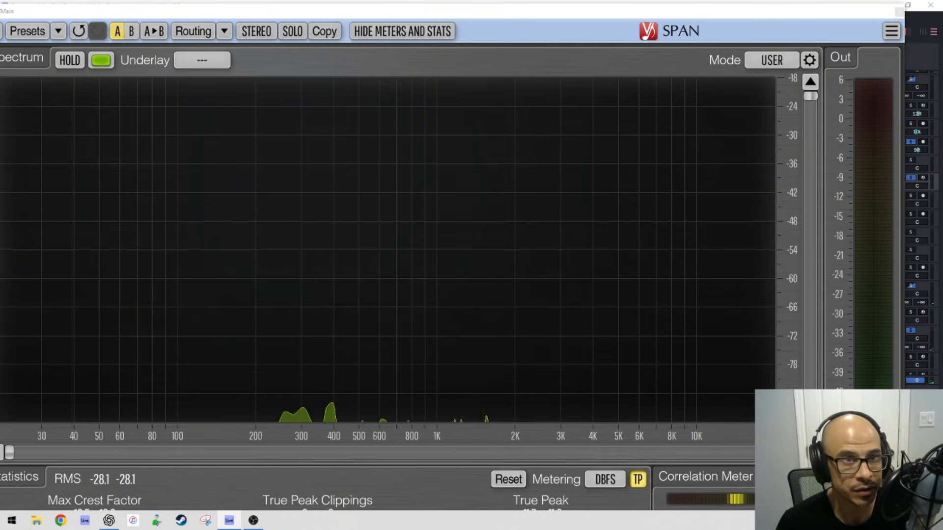
pyautogui.press('space')
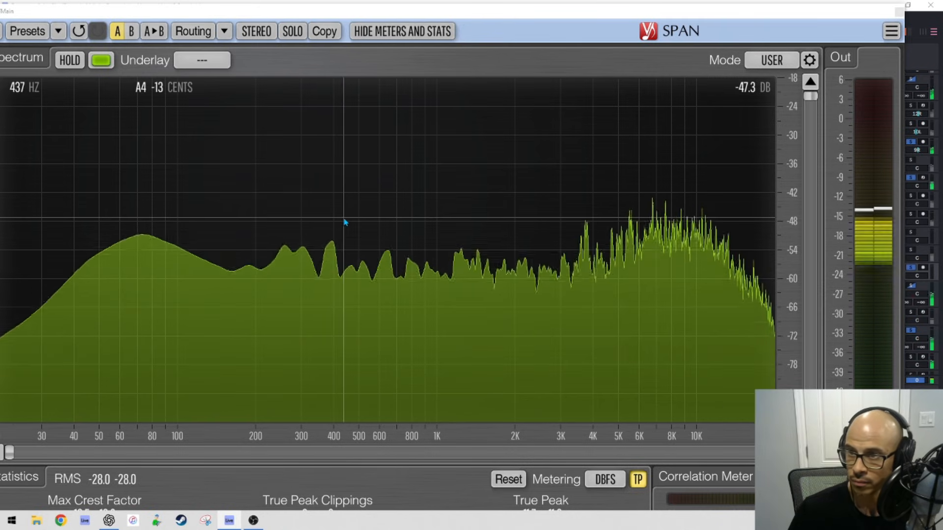
pyautogui.press('space')
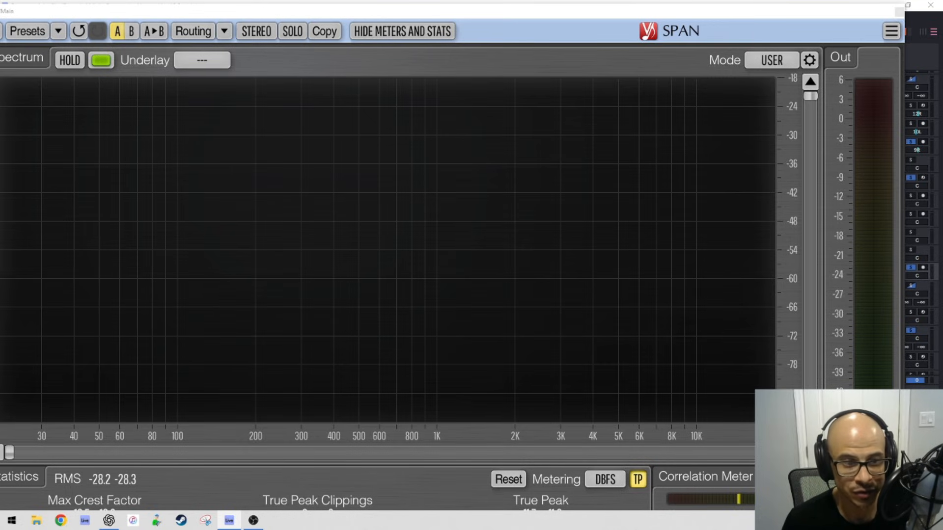
# Reposition SPAN and play the fuller mix to examine its balance across the whole frequency range.
pyautogui.scroll(6, 921, 223)
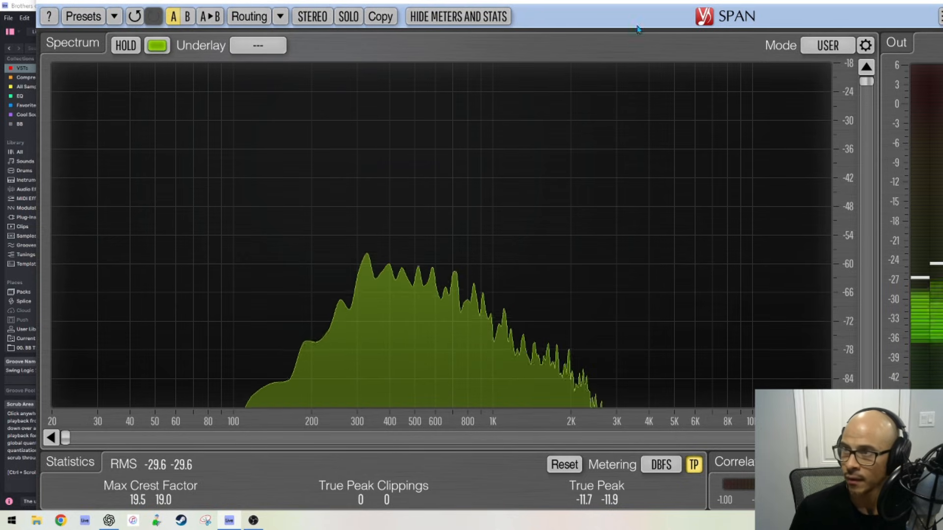
pyautogui.moveTo(540, 3); pyautogui.dragTo(574, 3)
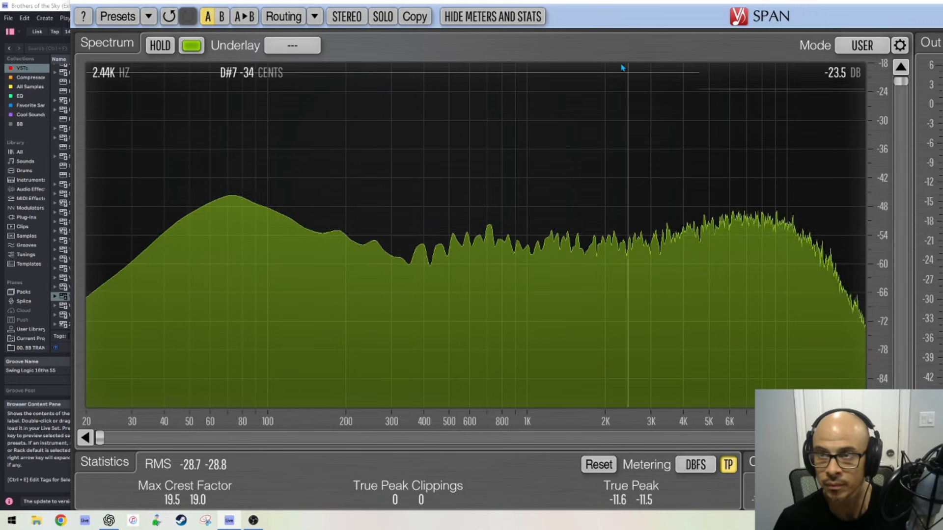
pyautogui.moveTo(539, 2); pyautogui.dragTo(747, 0)
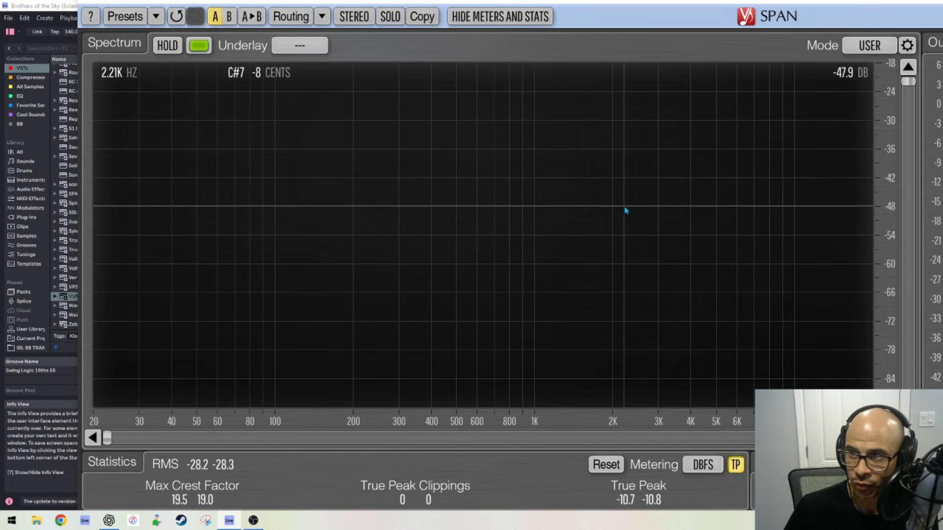
pyautogui.press('space')
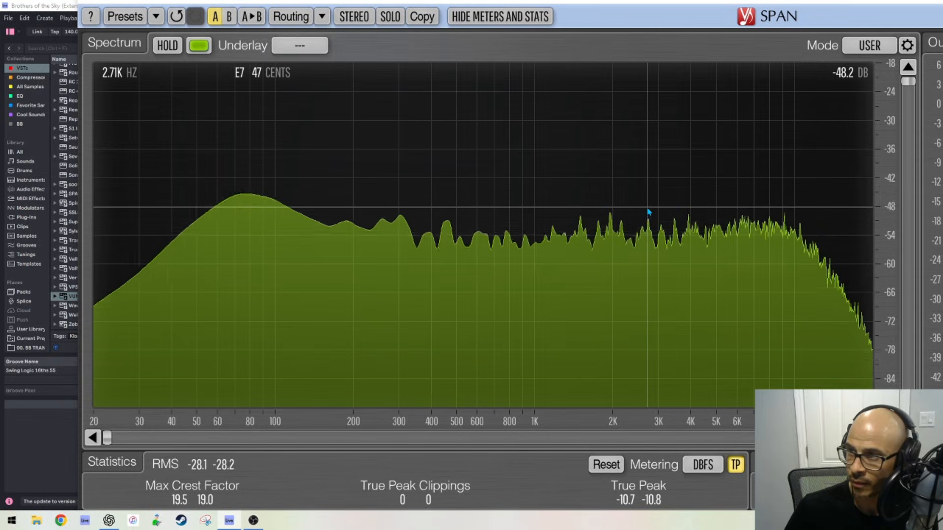
pyautogui.press('space')
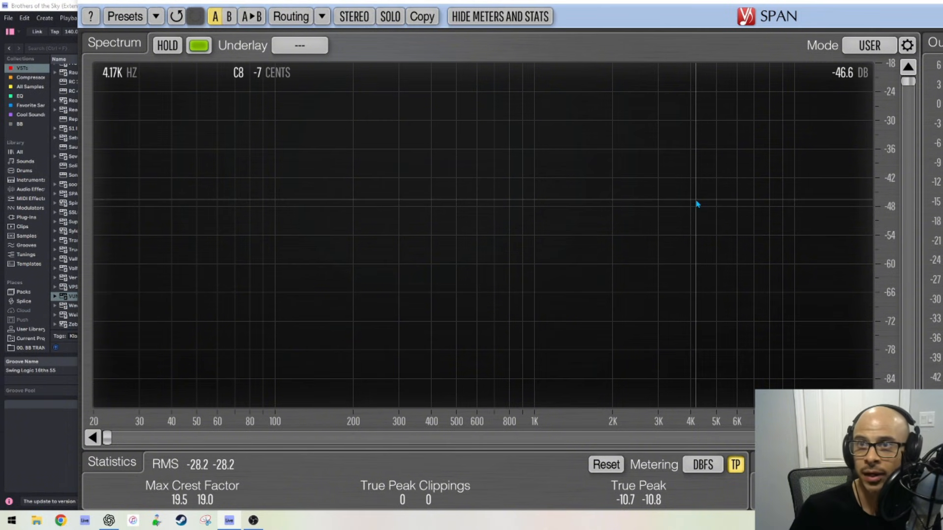
pyautogui.moveTo(229, 0); pyautogui.dragTo(156, 6)
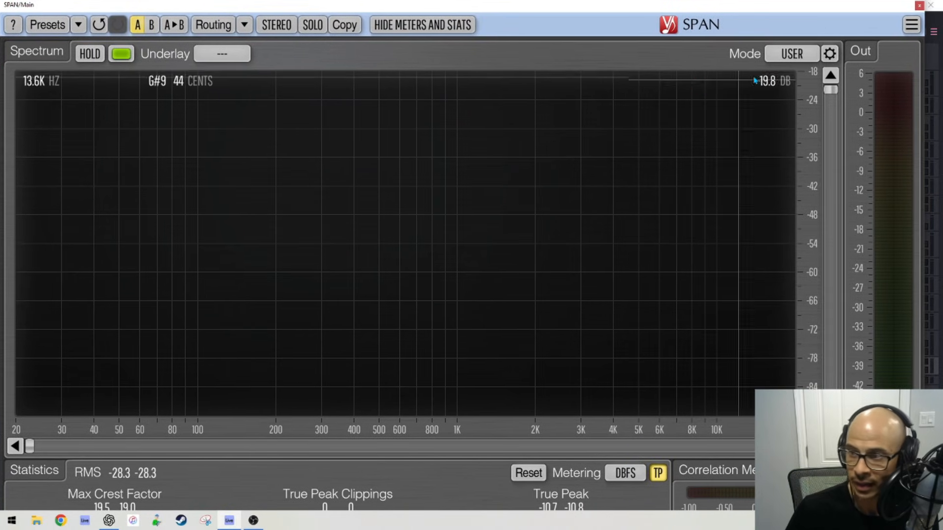
pyautogui.moveTo(886, 7)
pyautogui.mouseDown()
pyautogui.moveTo(0, 36)
pyautogui.moveTo(615, 38)
pyautogui.moveTo(909, 9)
pyautogui.moveTo(883, 16)
pyautogui.mouseUp()
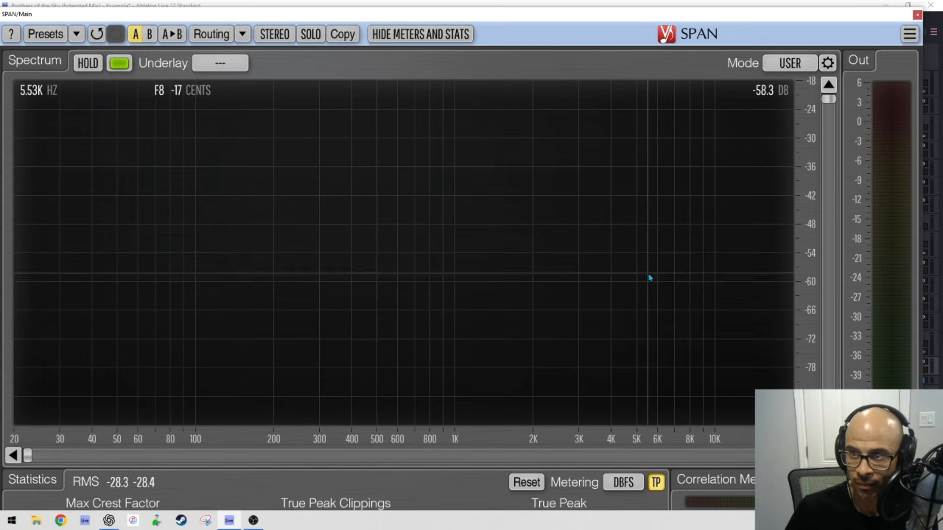
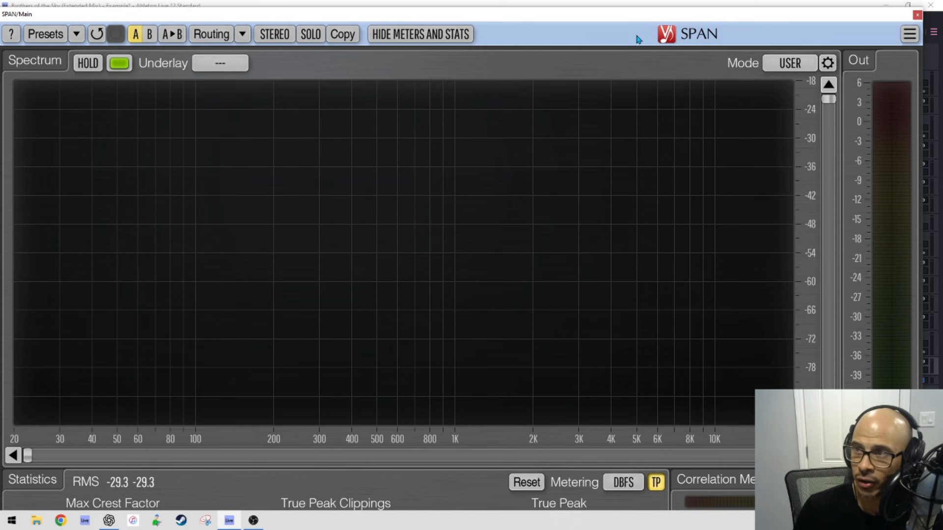
pyautogui.moveTo(637, 18); pyautogui.dragTo(675, 1)
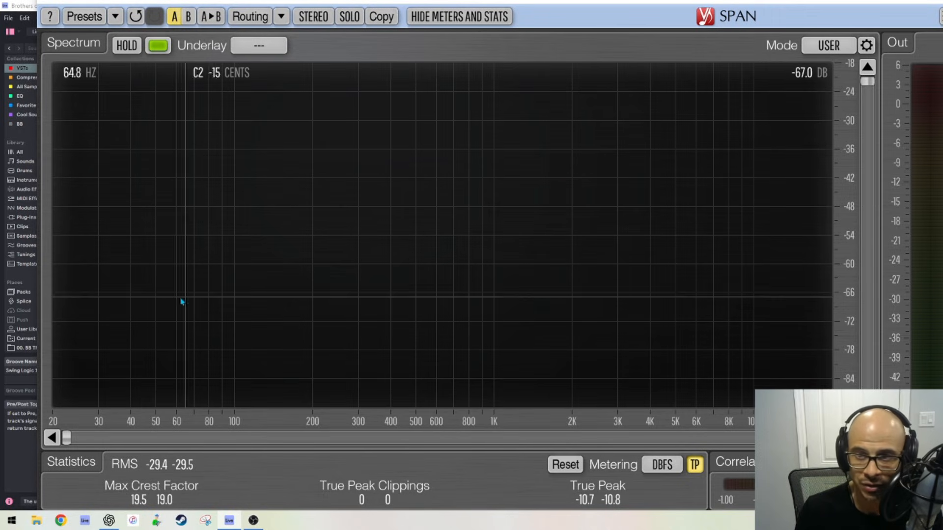
pyautogui.moveTo(574, 2)
pyautogui.mouseDown()
pyautogui.moveTo(473, 35)
pyautogui.moveTo(565, 0)
pyautogui.mouseUp()
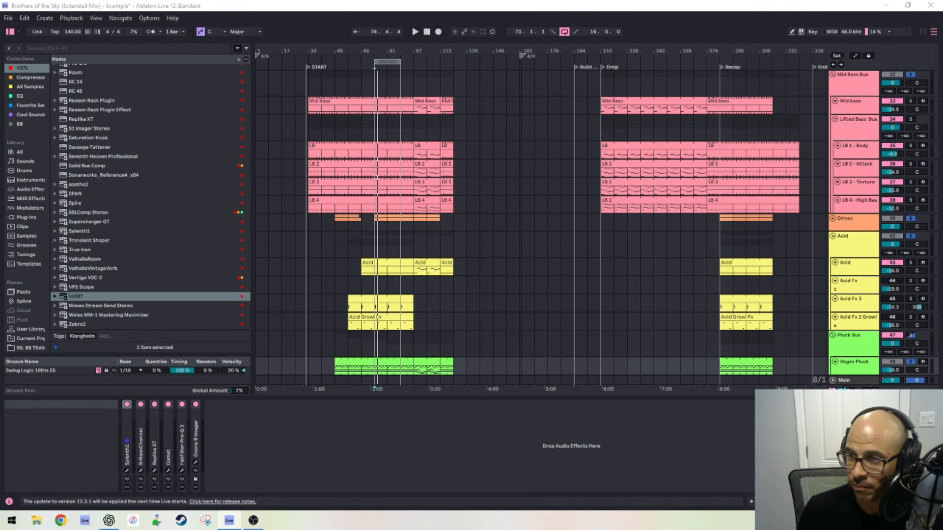
# Open the VUMT meter from the Main track's device chain and place it beside SPAN.
pyautogui.click(845, 382)
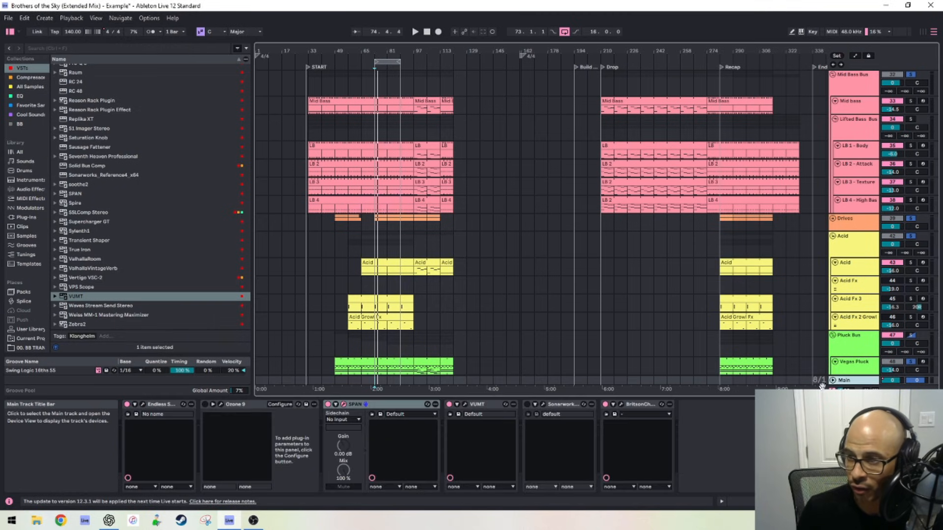
pyautogui.click(464, 404)
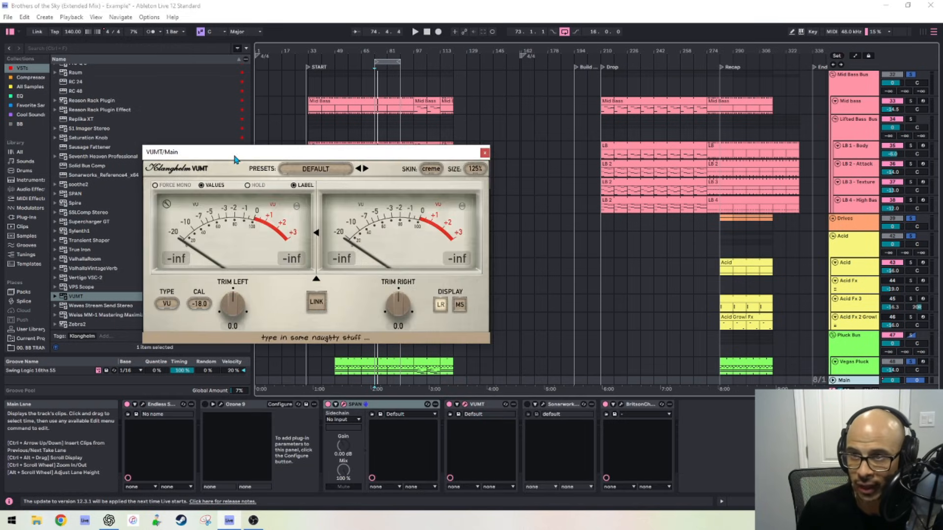
pyautogui.moveTo(244, 151); pyautogui.dragTo(423, 110)
pyautogui.moveTo(1, 17); pyautogui.dragTo(79, 15)
pyautogui.moveTo(562, 112); pyautogui.dragTo(620, 155)
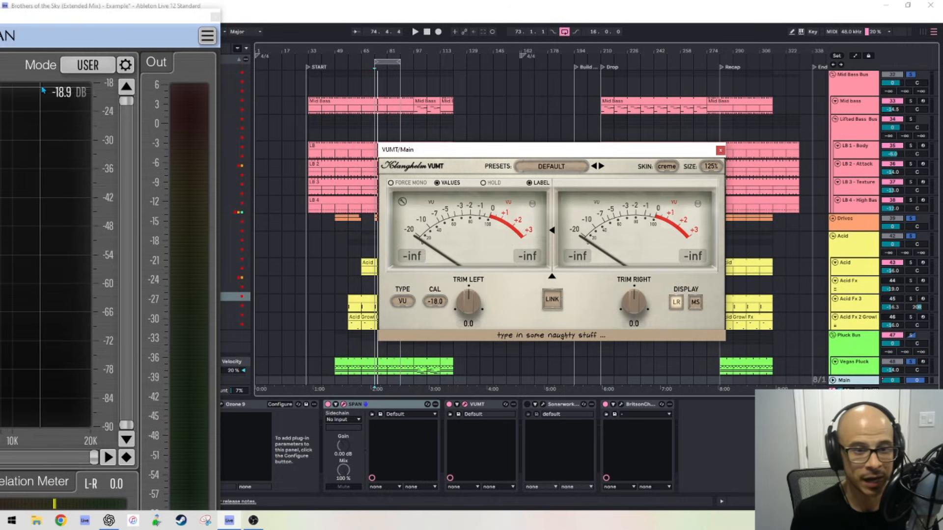
# Bring SPAN back over the arrangement and close its window.
pyautogui.moveTo(1, 20); pyautogui.dragTo(444, 10)
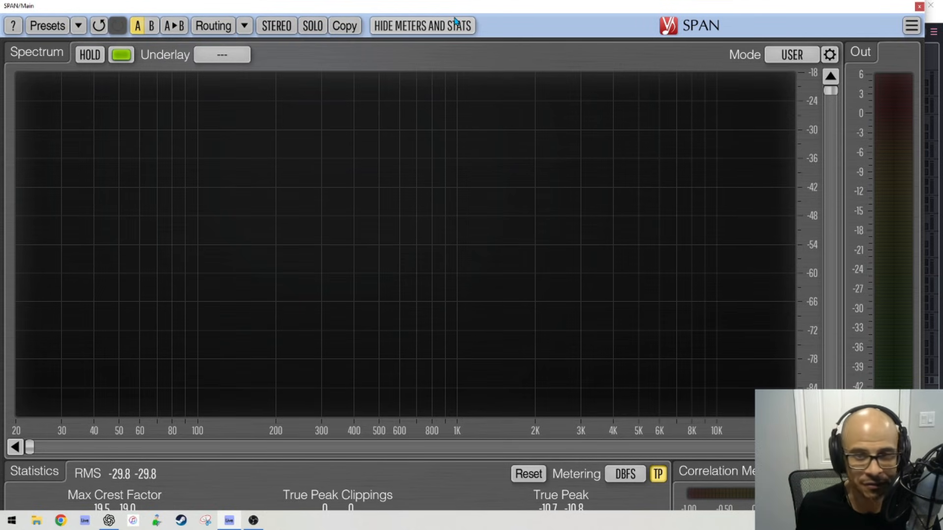
pyautogui.moveTo(609, 3)
pyautogui.mouseDown()
pyautogui.moveTo(638, 2)
pyautogui.moveTo(610, 2)
pyautogui.moveTo(621, 4)
pyautogui.mouseUp()
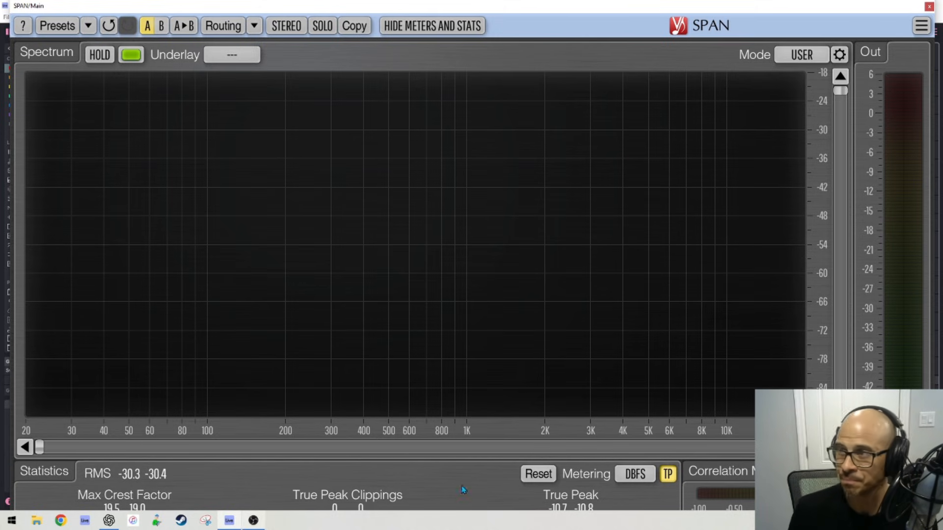
pyautogui.click(929, 7)
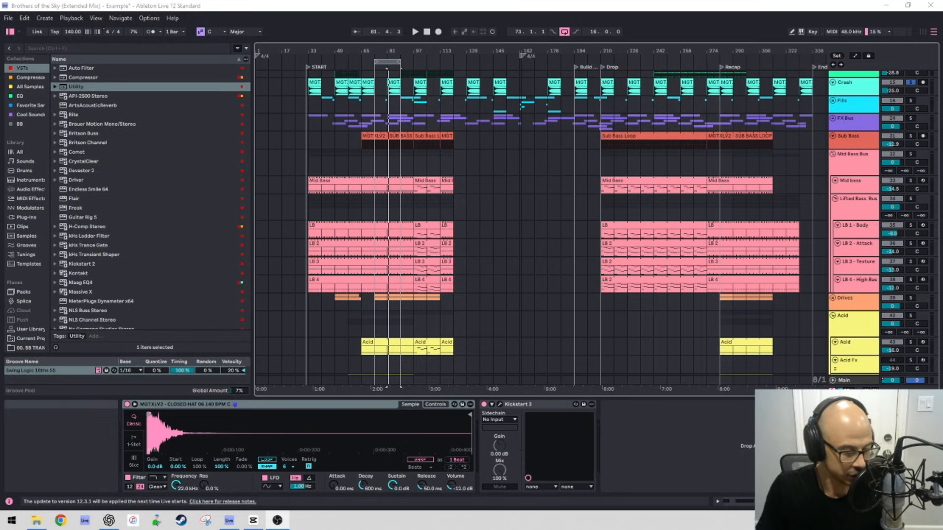
pyautogui.scroll(-5, 589, 289)
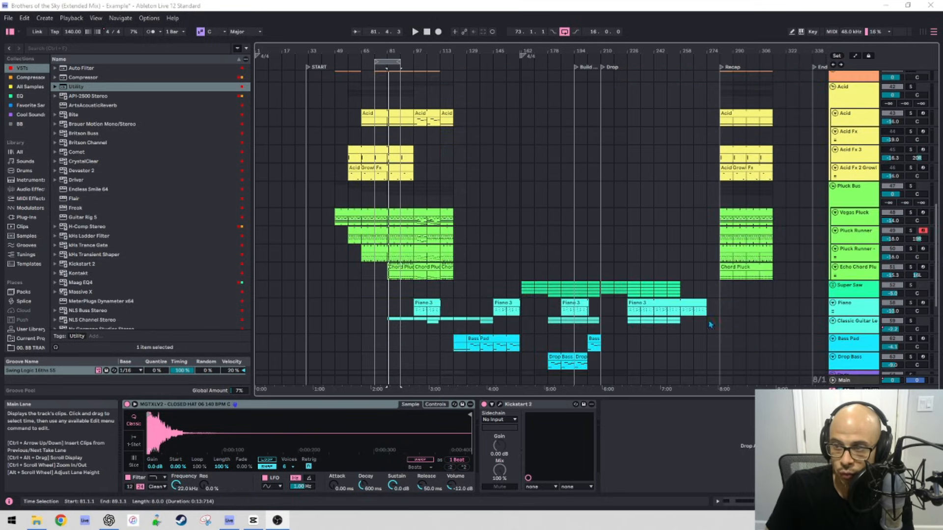
pyautogui.click(844, 381)
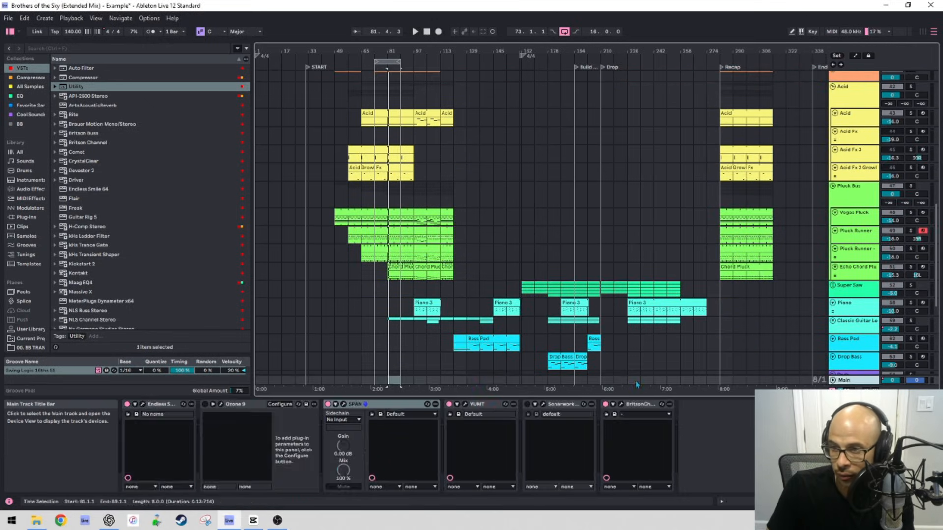
pyautogui.click(344, 404)
pyautogui.click(920, 8)
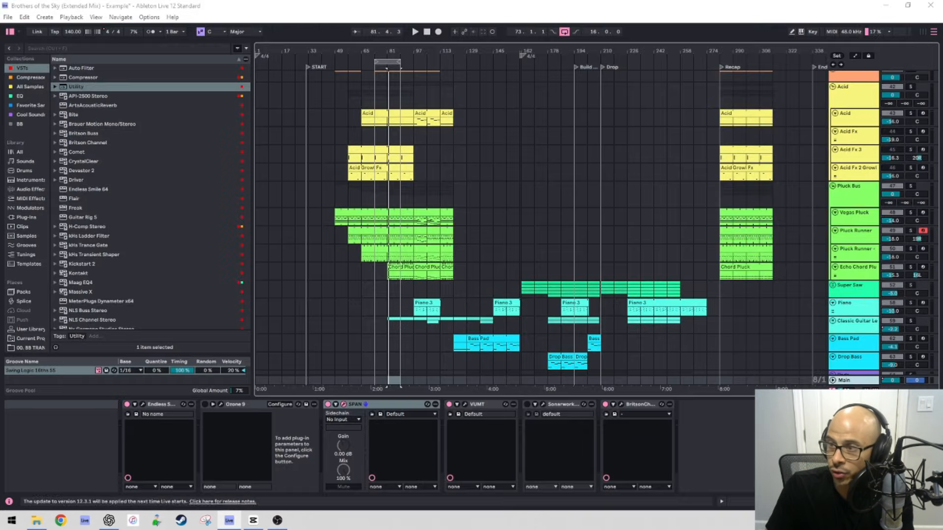
# Unfold the Super Saw group to view its layers, and solo the group before folding it back.
pyautogui.click(835, 291)
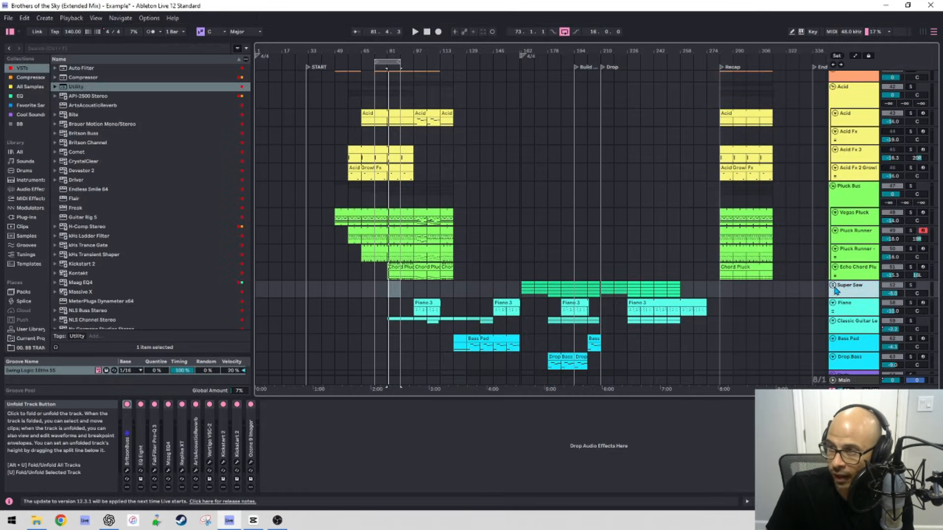
pyautogui.click(834, 286)
pyautogui.scroll(-1, 760, 290)
pyautogui.scroll(-1, 836, 280)
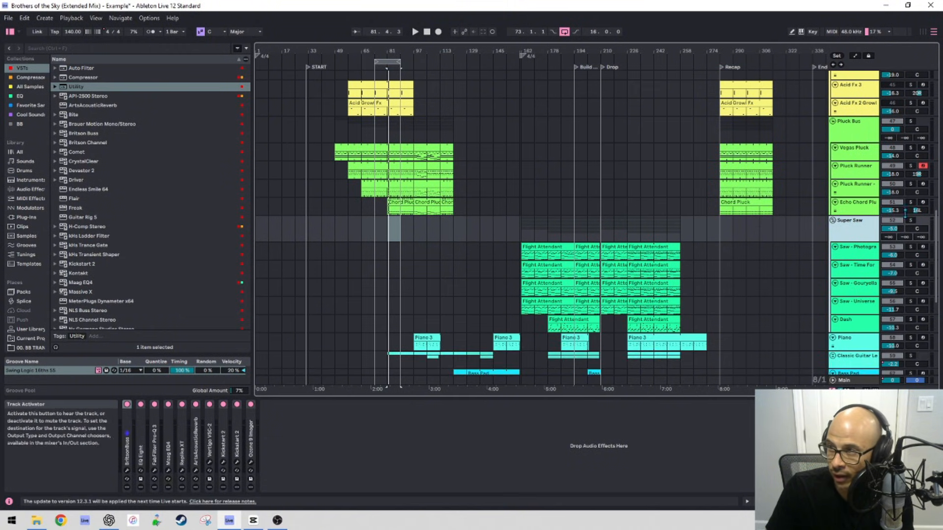
pyautogui.click(912, 221)
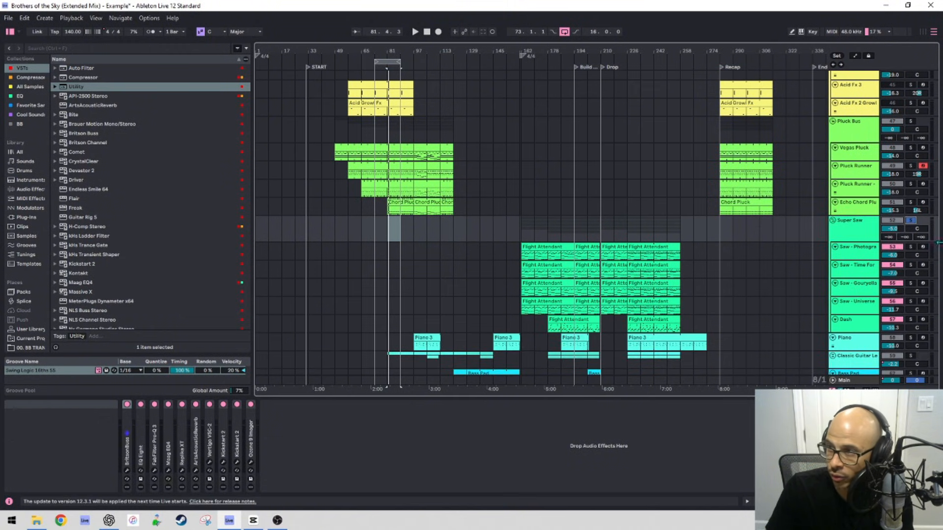
pyautogui.click(834, 221)
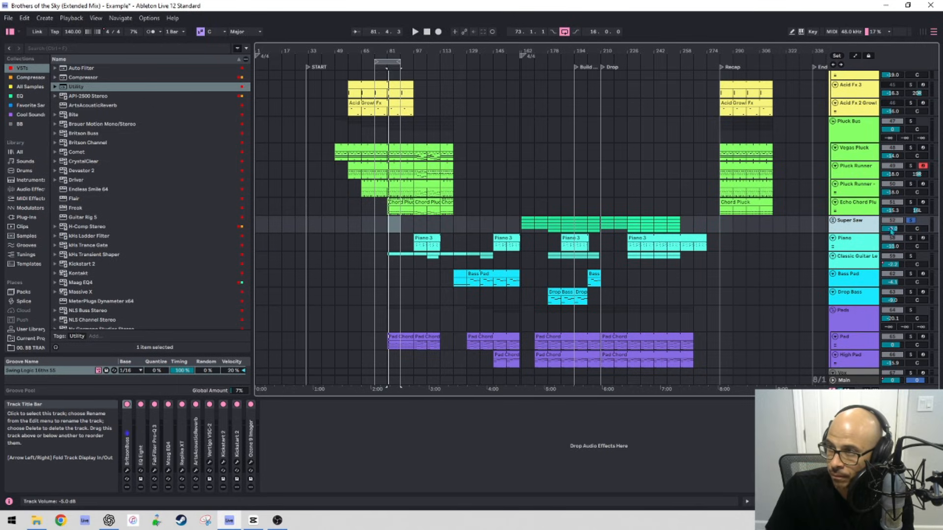
# Place the playback start at bar 194 in the Build section and audition the Super Saw group.
pyautogui.click(572, 205)
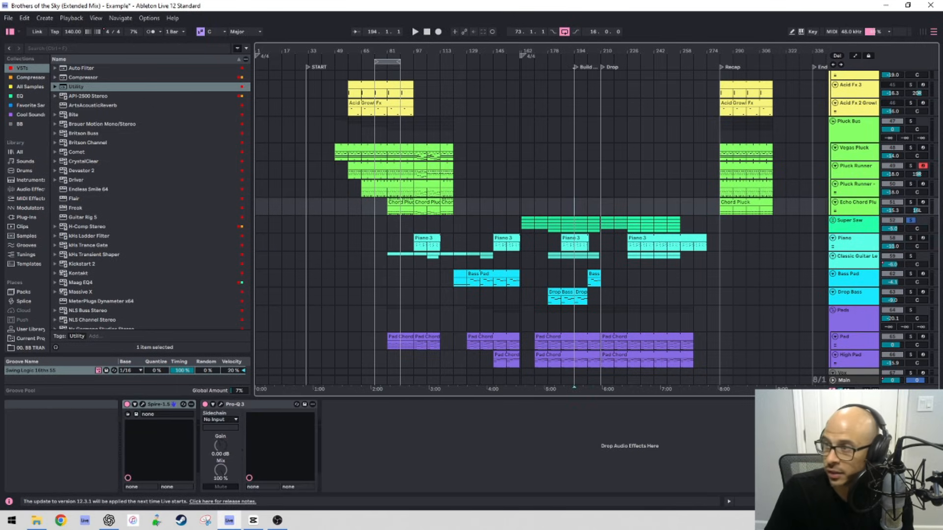
pyautogui.click(912, 222)
pyautogui.press('space')
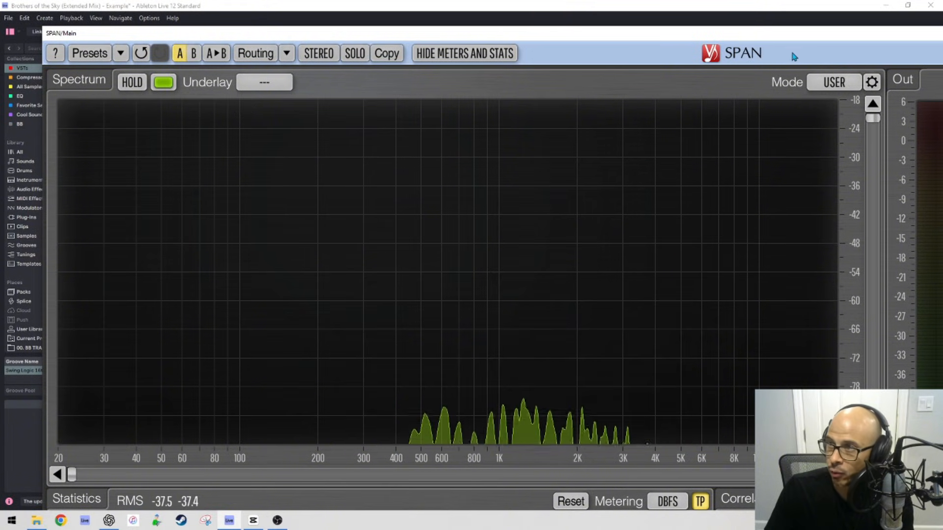
# Restart playback from the Build section and shift SPAN aside to uncover the arrangement and track controls.
pyautogui.rightClick(755, 34)
pyautogui.click(722, 40)
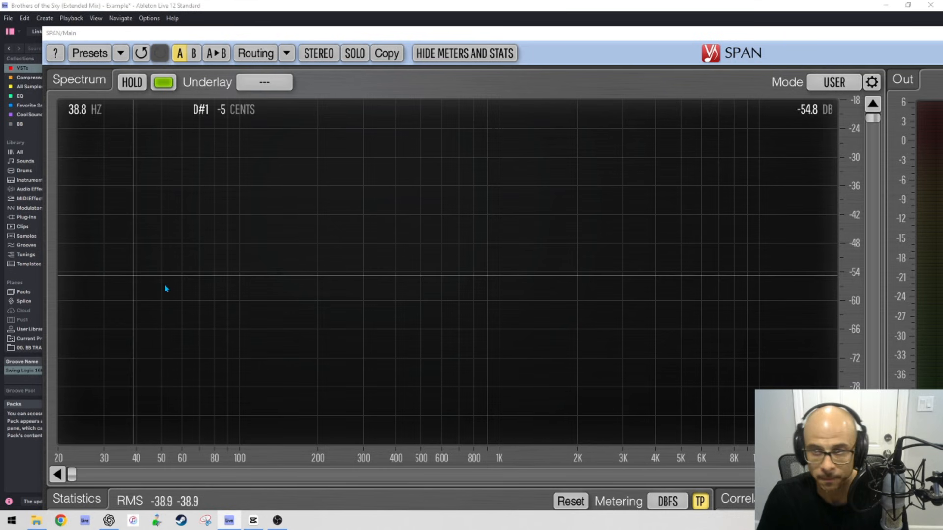
pyautogui.press('space')
pyautogui.moveTo(371, 33); pyautogui.dragTo(0, 31)
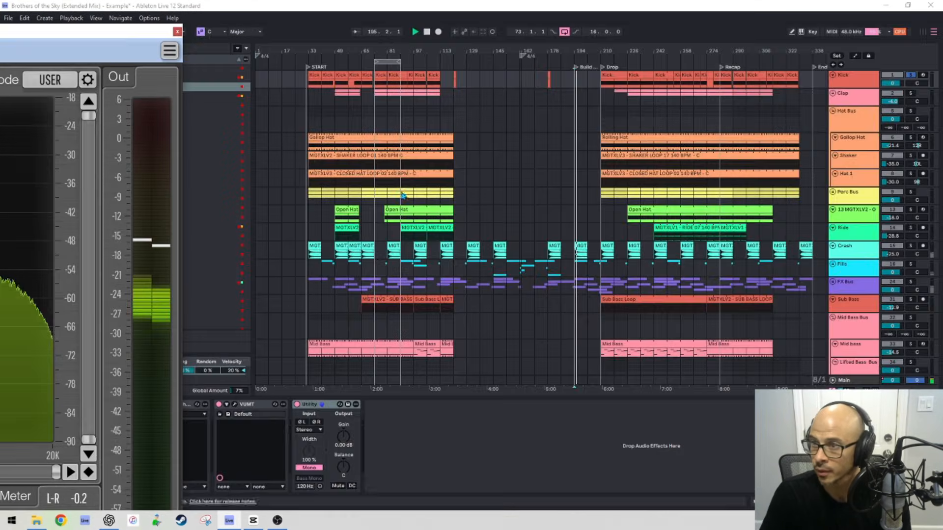
# Play the soloed kick and Super Saw from bar 226 in the Drop and examine their combined spectrum in SPAN.
pyautogui.click(628, 326)
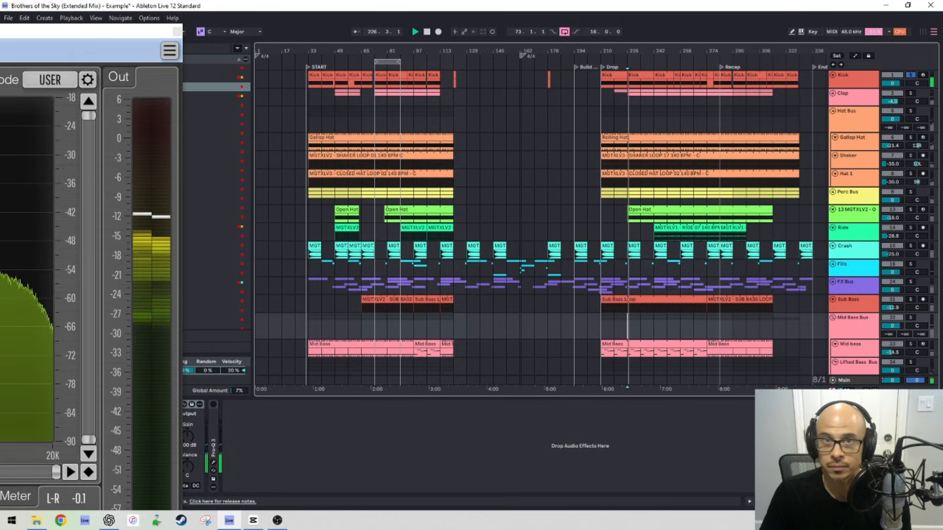
pyautogui.moveTo(0, 33); pyautogui.dragTo(725, 4)
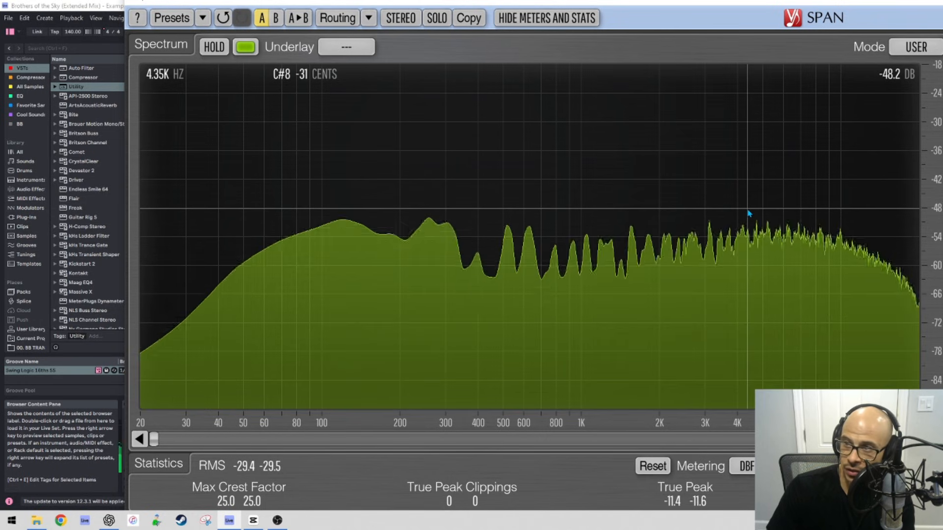
pyautogui.moveTo(640, 4); pyautogui.dragTo(0, 5)
pyautogui.press('space')
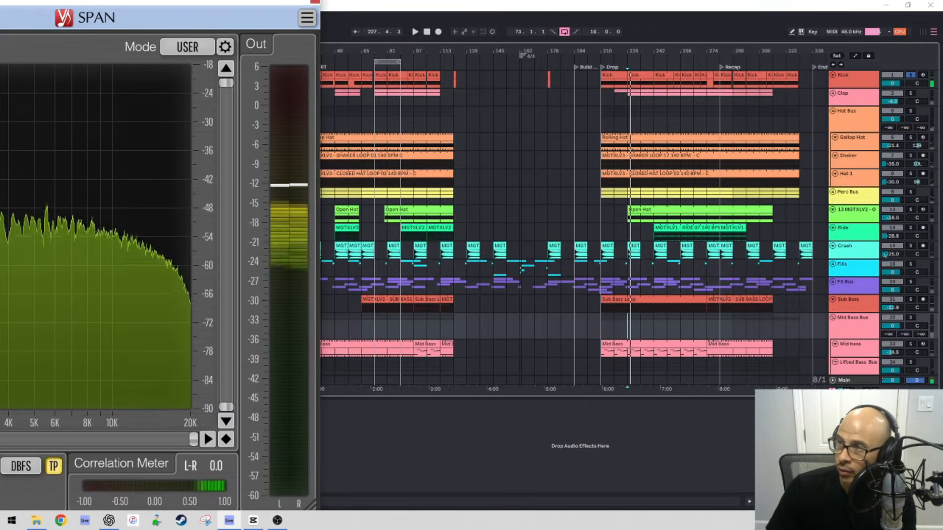
# Add the Hat Bus, Clap, Sub Bass, Mid Bass Bus and open hat to the soloed tracks and check the combined spectrum in SPAN.
pyautogui.click(911, 110)
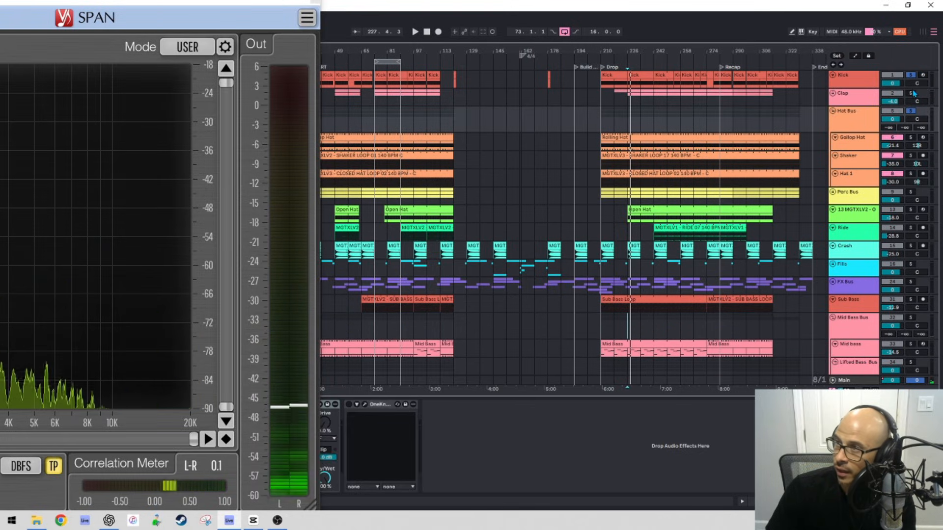
pyautogui.click(912, 93)
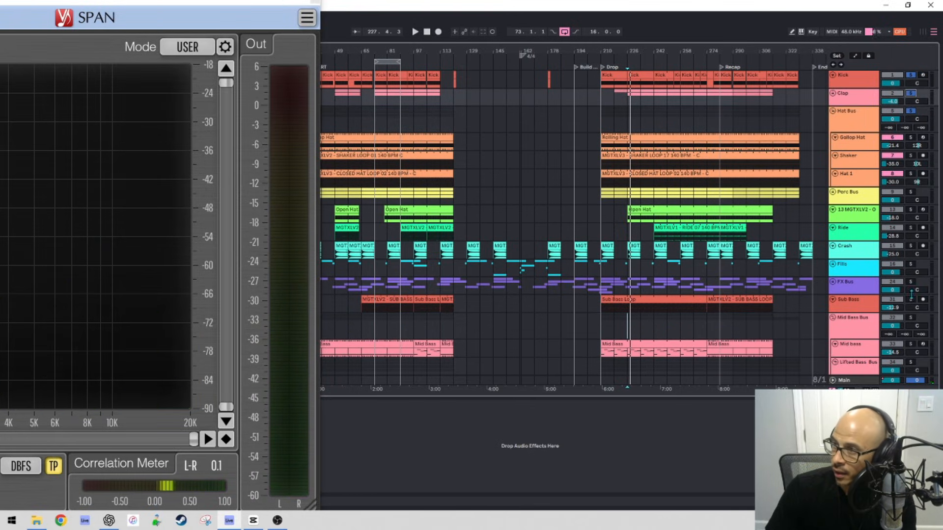
pyautogui.click(911, 300)
pyautogui.click(911, 317)
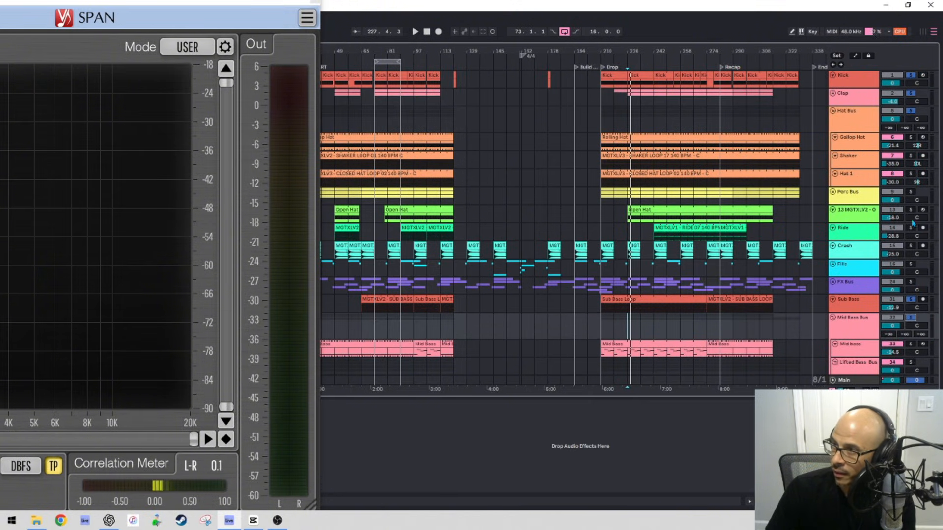
pyautogui.click(911, 209)
pyautogui.doubleClick(215, 8)
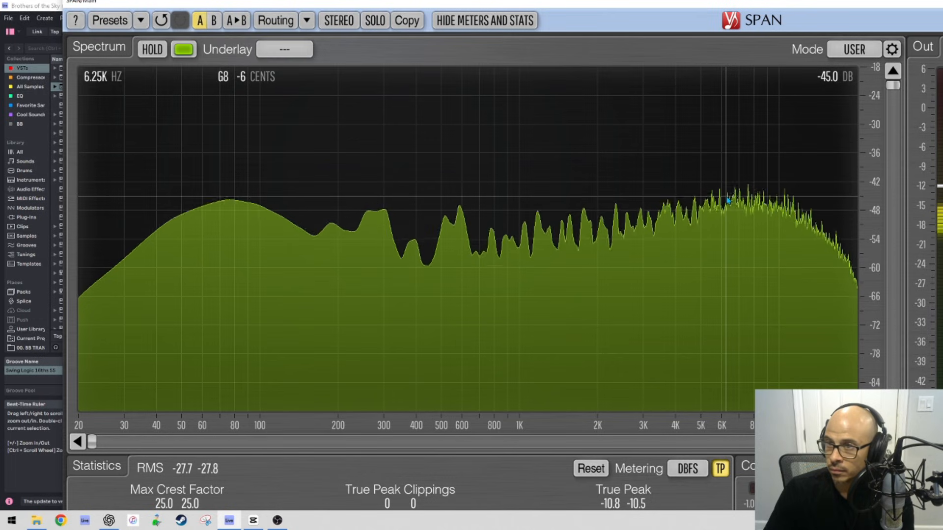
pyautogui.moveTo(745, 7); pyautogui.dragTo(152, 4)
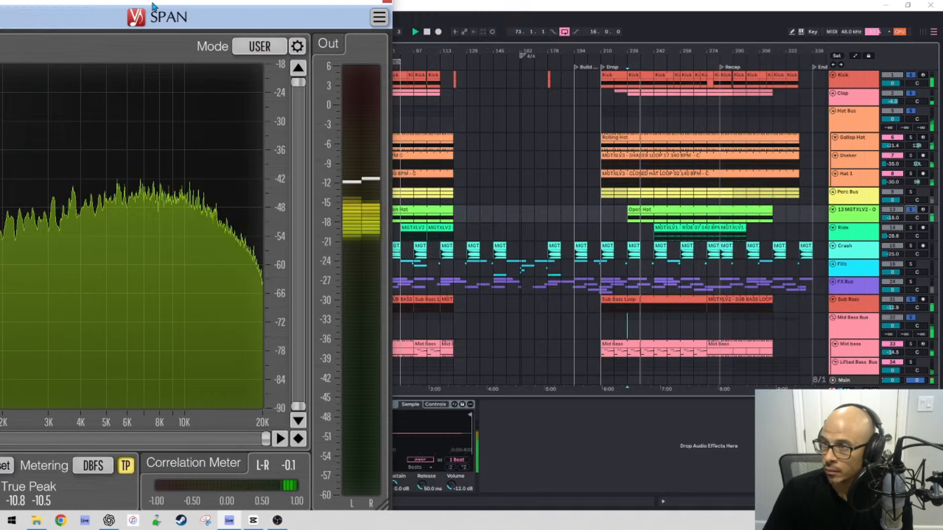
# Add the Ride, Crash and Piano tracks to the soloed mix and examine how the piano sits in SPAN.
pyautogui.click(916, 228)
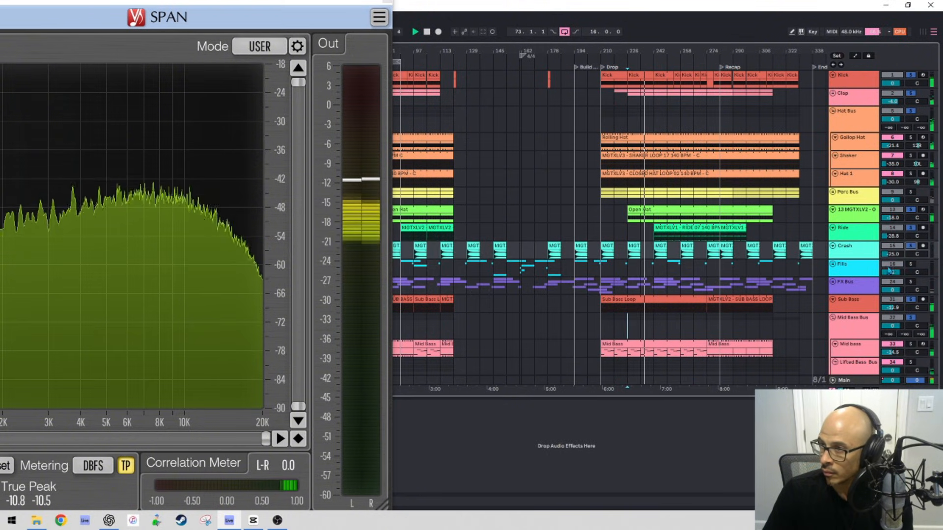
pyautogui.scroll(-5, 682, 309)
pyautogui.scroll(-10, 686, 317)
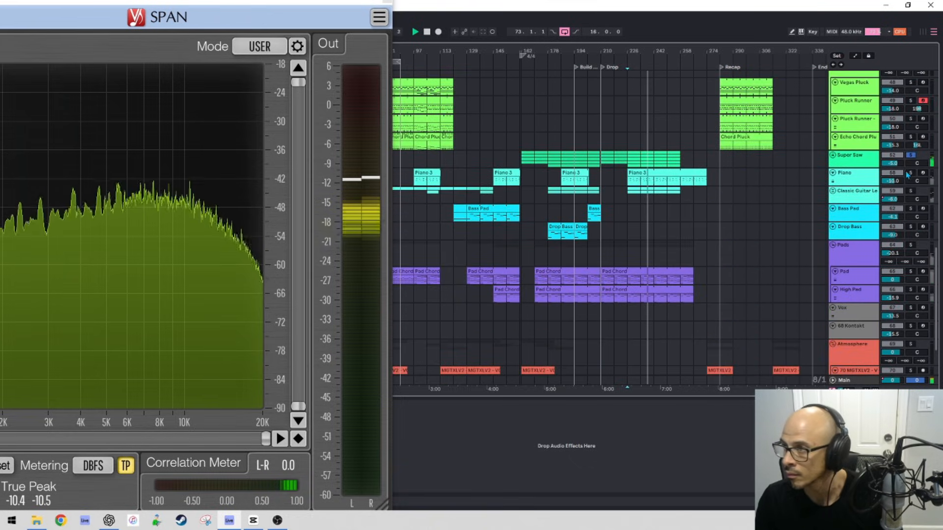
pyautogui.click(911, 172)
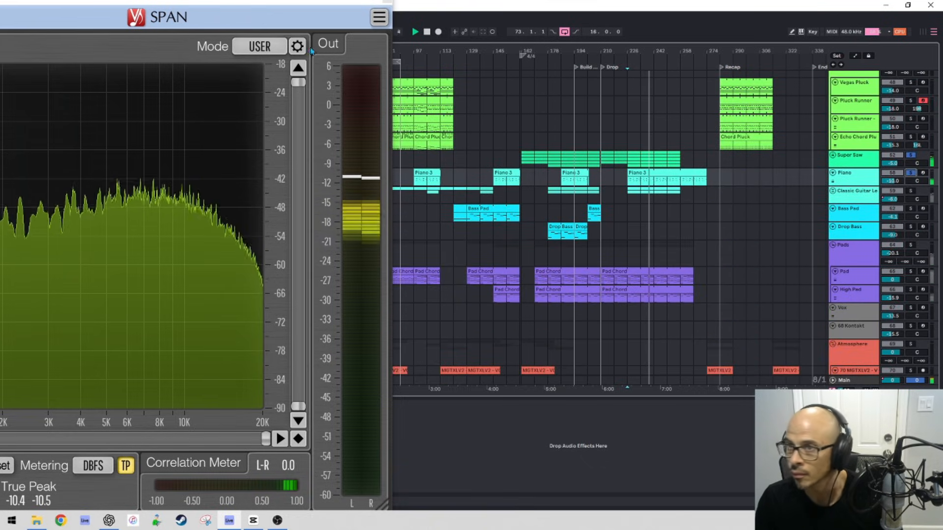
pyautogui.doubleClick(217, 11)
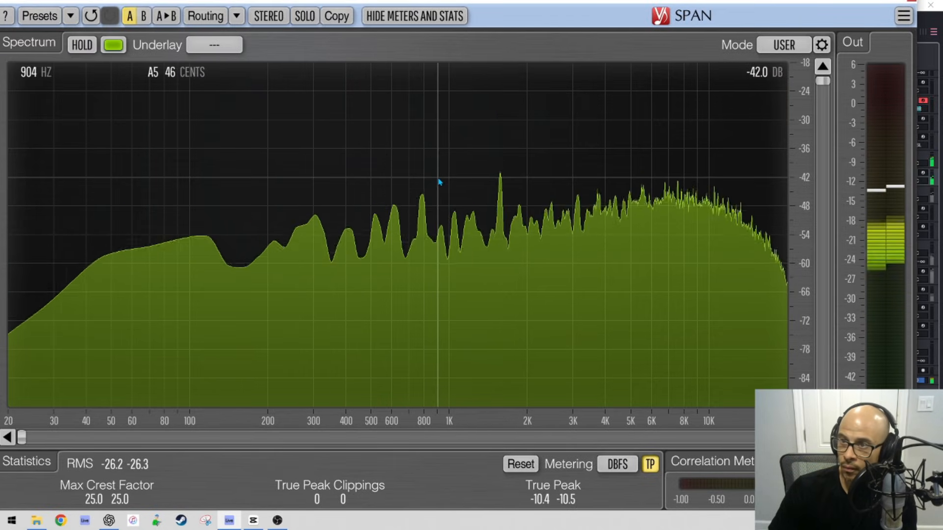
pyautogui.moveTo(650, 4); pyautogui.dragTo(0, 0)
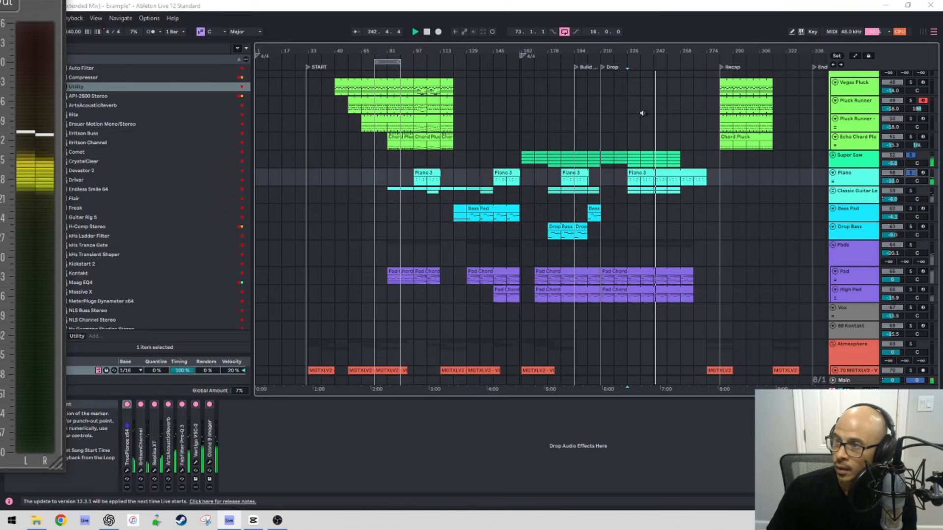
# Solo the Piano track alone and inspect its frequency peaks in SPAN during the Drop.
pyautogui.press('space')
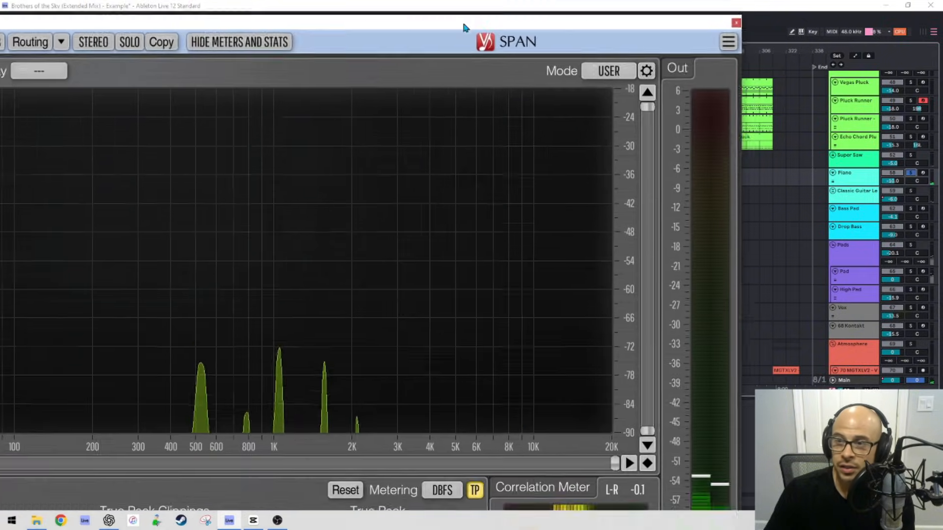
pyautogui.moveTo(465, 27); pyautogui.dragTo(692, 24)
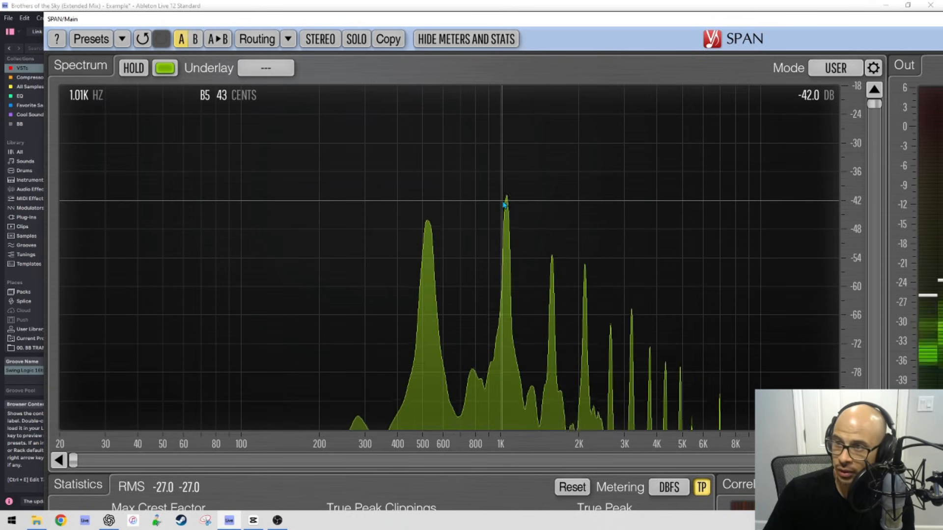
pyautogui.moveTo(765, 21); pyautogui.dragTo(119, 22)
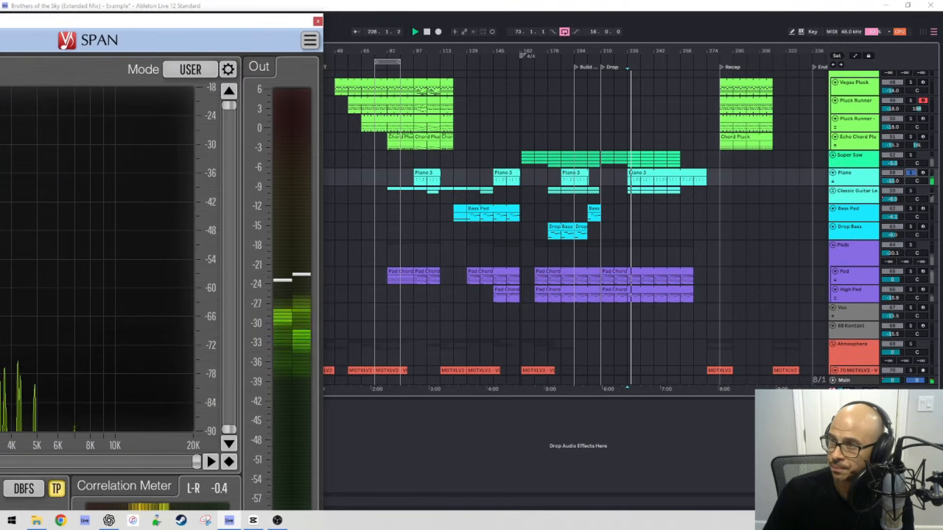
# Return to the Kick with only it soloed, rebuild the soloed mix from there, and review the combined spectrum in SPAN.
pyautogui.scroll(-10, 890, 88)
pyautogui.scroll(10, 890, 87)
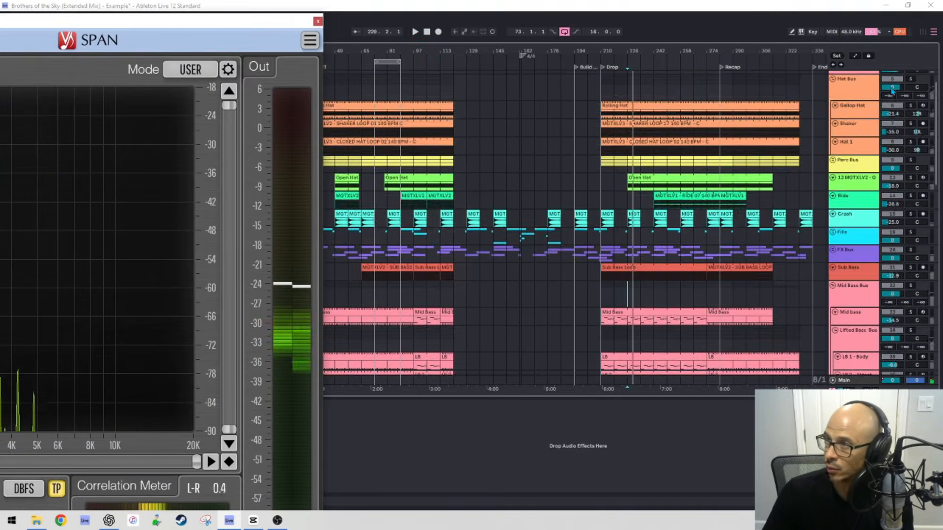
pyautogui.click(372, 68)
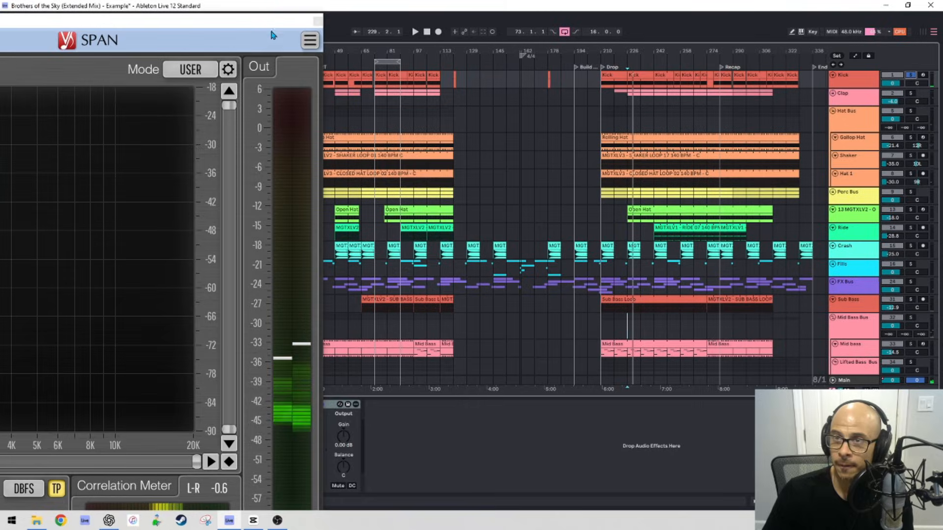
pyautogui.moveTo(269, 23); pyautogui.dragTo(864, 3)
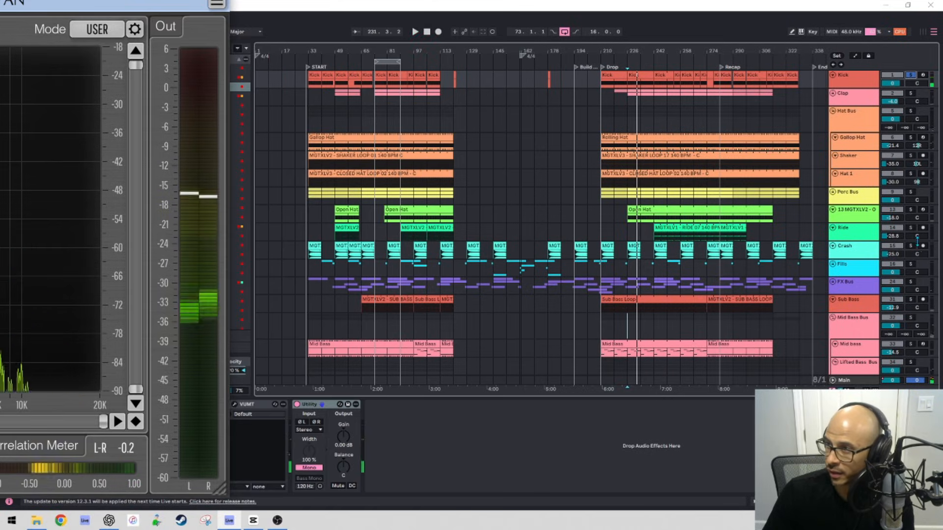
pyautogui.click(912, 235)
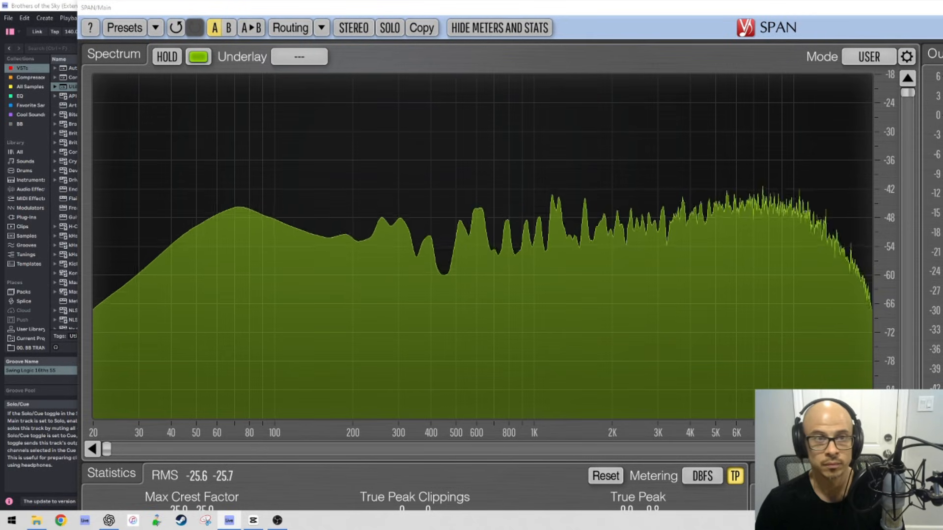
pyautogui.moveTo(804, 5); pyautogui.dragTo(0, 5)
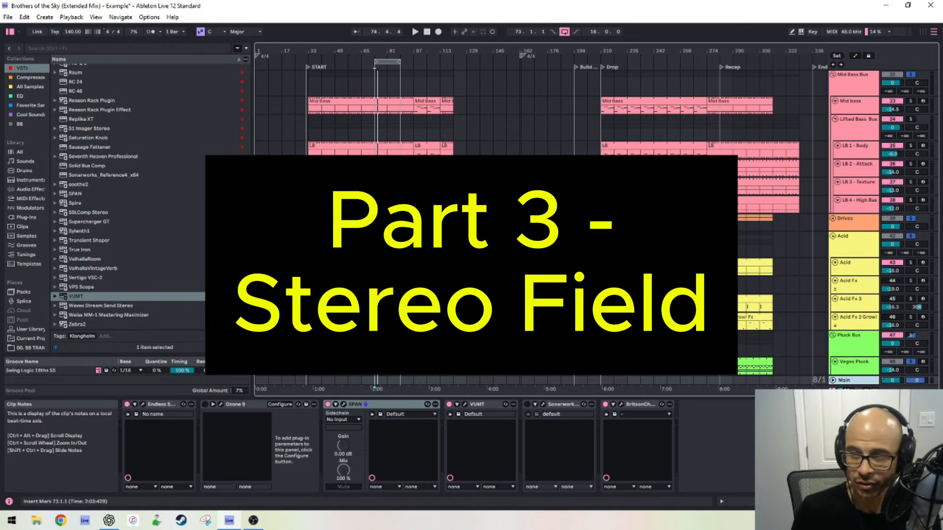
# Select the Kick track to show its device chain and solo it alone.
pyautogui.scroll(10, 801, 104)
pyautogui.click(852, 83)
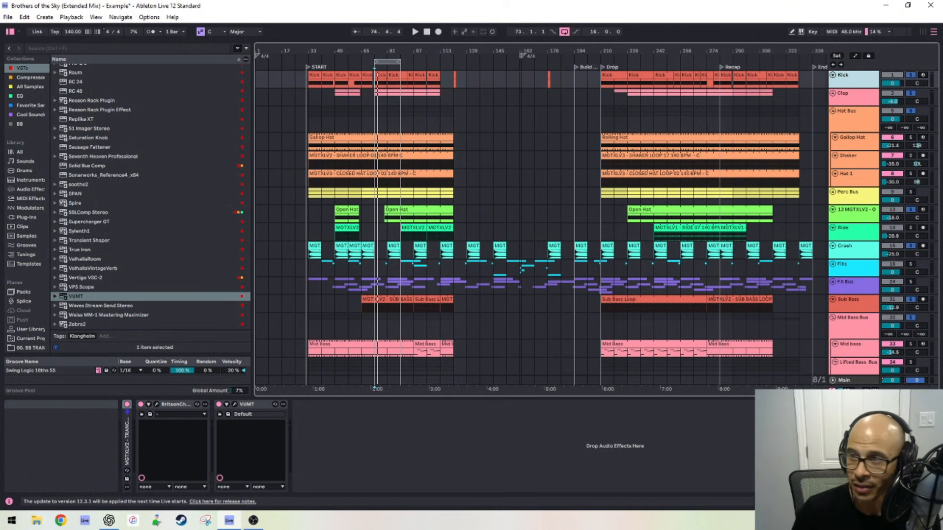
pyautogui.click(912, 75)
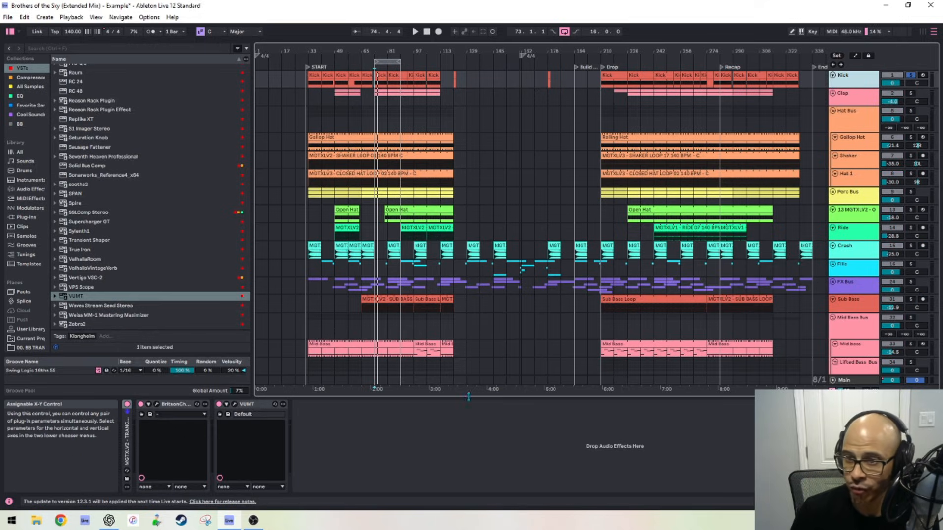
# Add a Utility after VUMT on the Kick track, enable Mono on it, and audition the kick.
pyautogui.scroll(15, 117, 86)
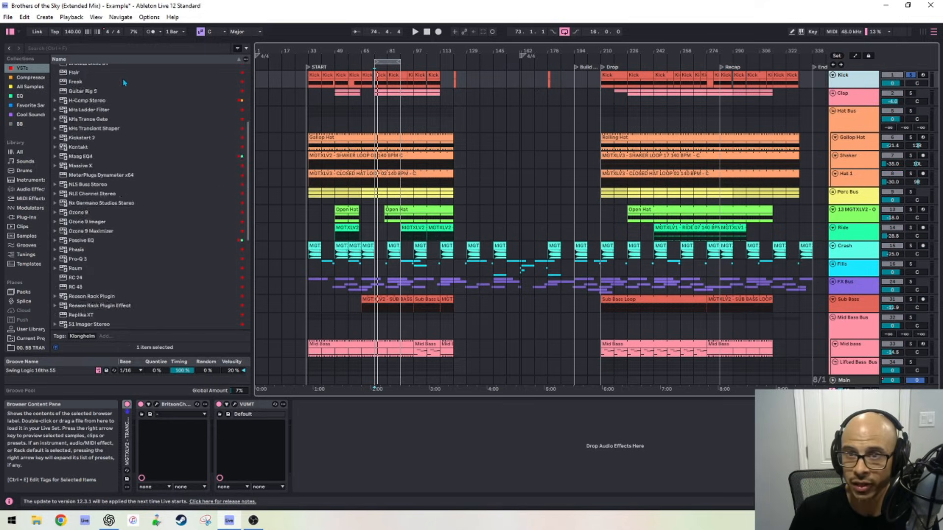
pyautogui.moveTo(74, 87); pyautogui.dragTo(304, 427)
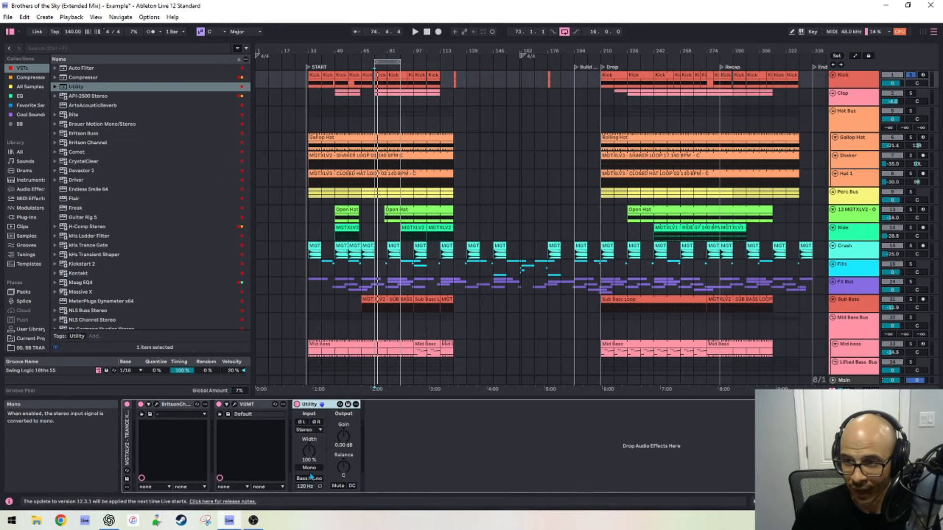
pyautogui.click(309, 468)
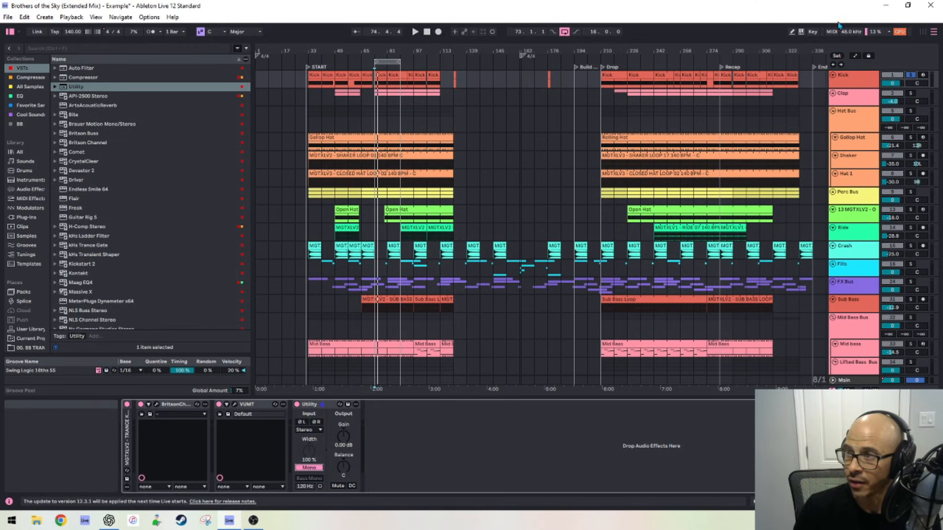
pyautogui.press('space')
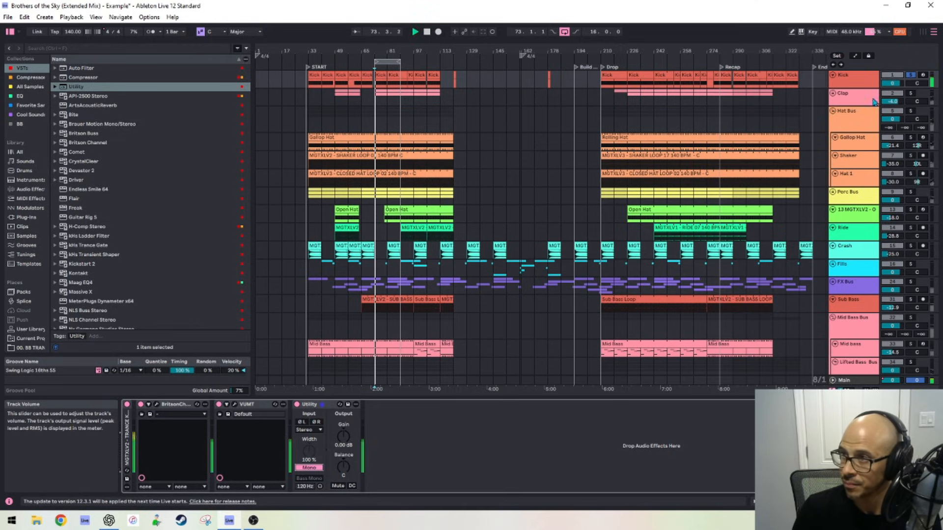
# Add a Utility after Pro-Q 3 on the Sub Bass track and enable Mono on it.
pyautogui.click(854, 300)
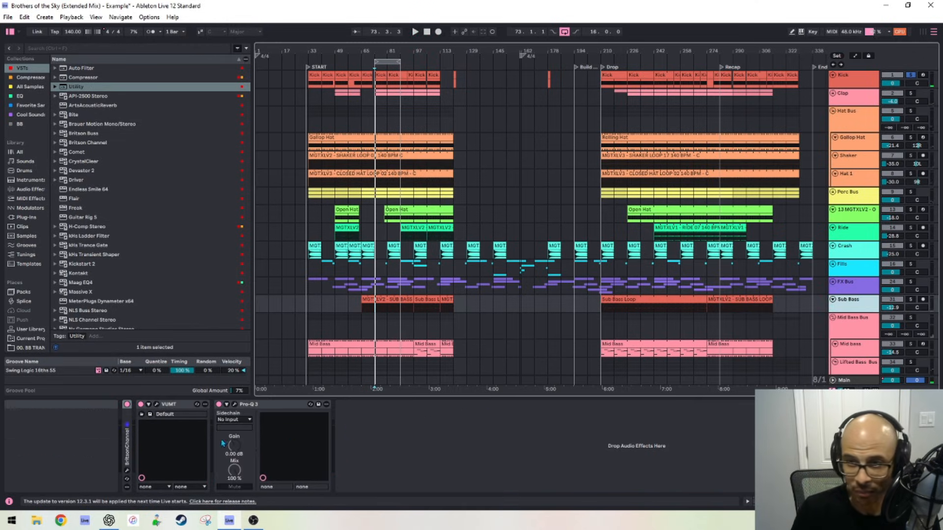
pyautogui.moveTo(86, 91); pyautogui.dragTo(348, 457)
pyautogui.moveTo(330, 422); pyautogui.dragTo(348, 422)
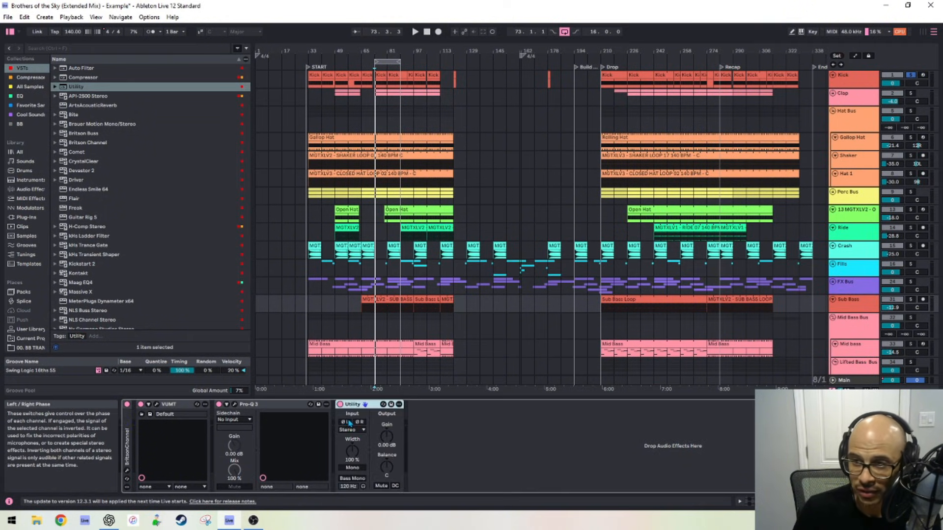
pyautogui.click(352, 468)
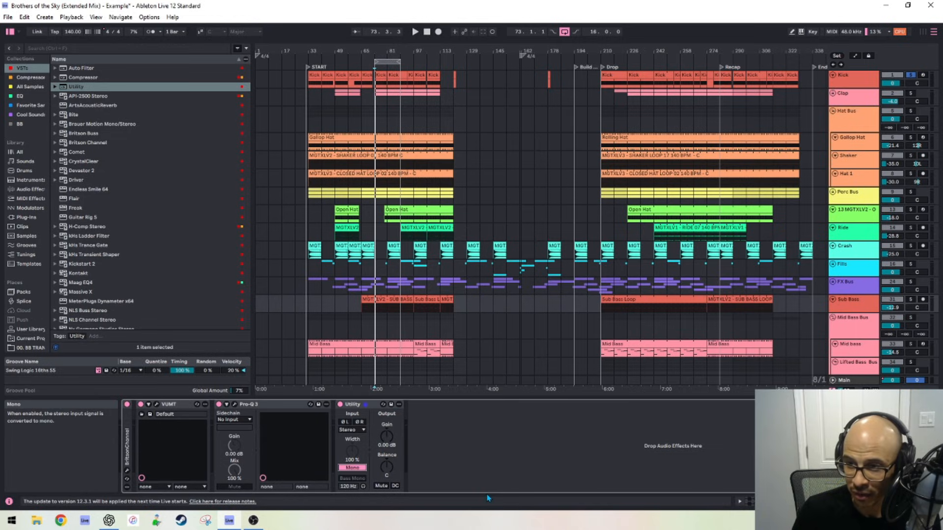
# Inspect the Mid bass track's device chain for its Utility mono setting.
pyautogui.scroll(-2, 855, 246)
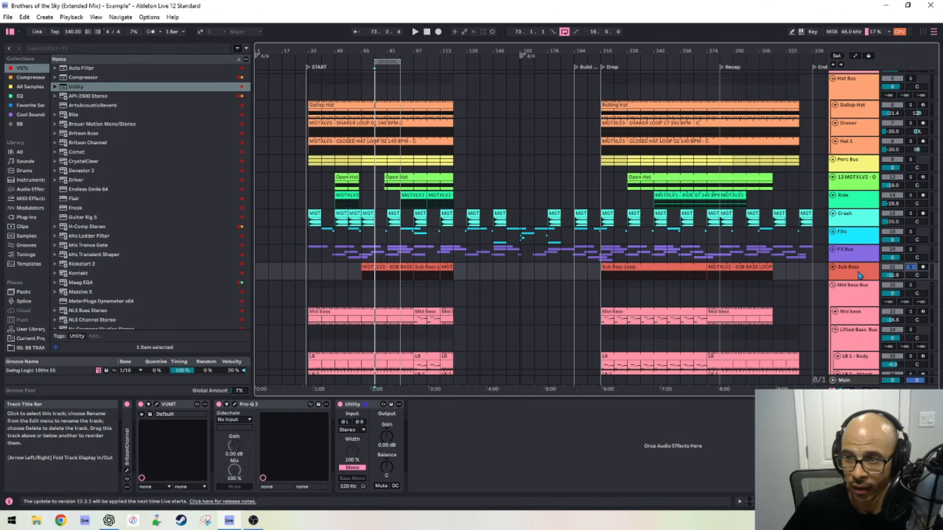
pyautogui.click(857, 312)
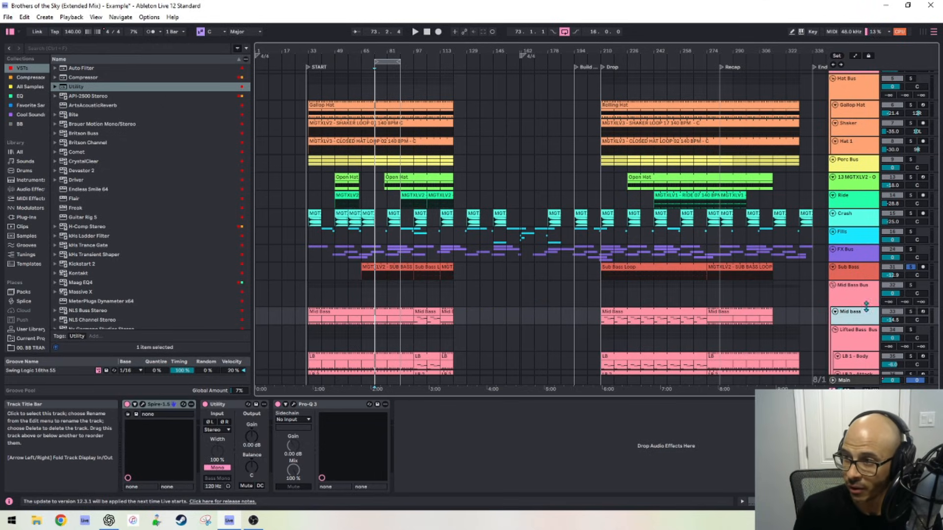
pyautogui.click(912, 311)
# Add a Utility between Auto Filter and Pro-Q 3 on the Mid Bass Bus, collapsing the two existing devices.
pyautogui.click(845, 303)
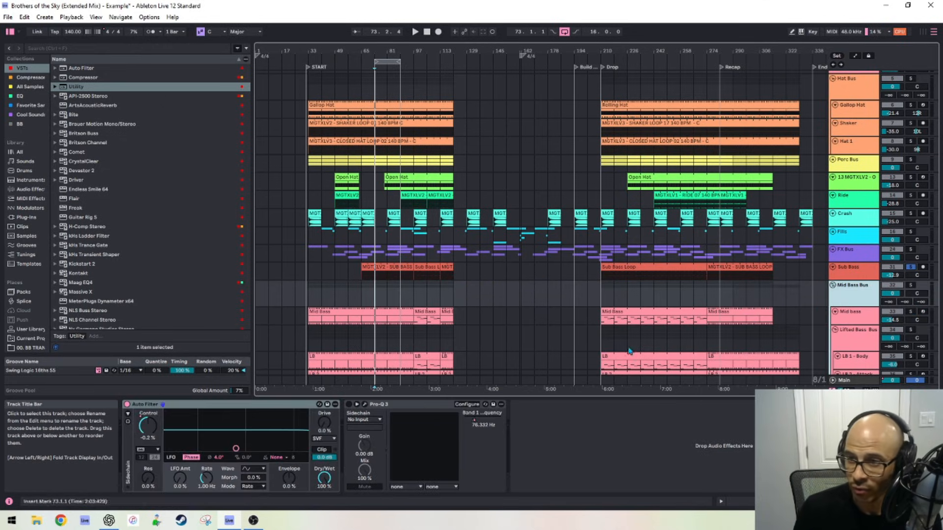
pyautogui.click(222, 405)
pyautogui.doubleClick(222, 405)
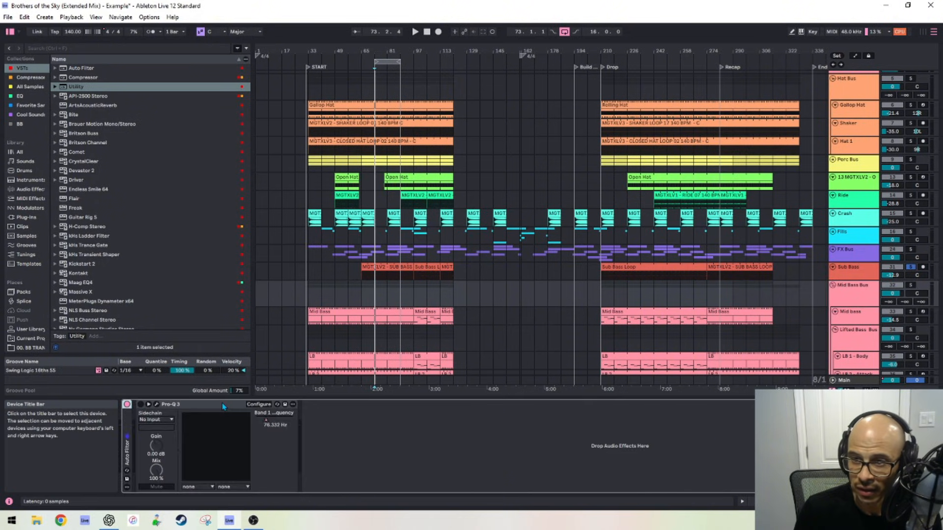
pyautogui.doubleClick(227, 407)
pyautogui.click(83, 90)
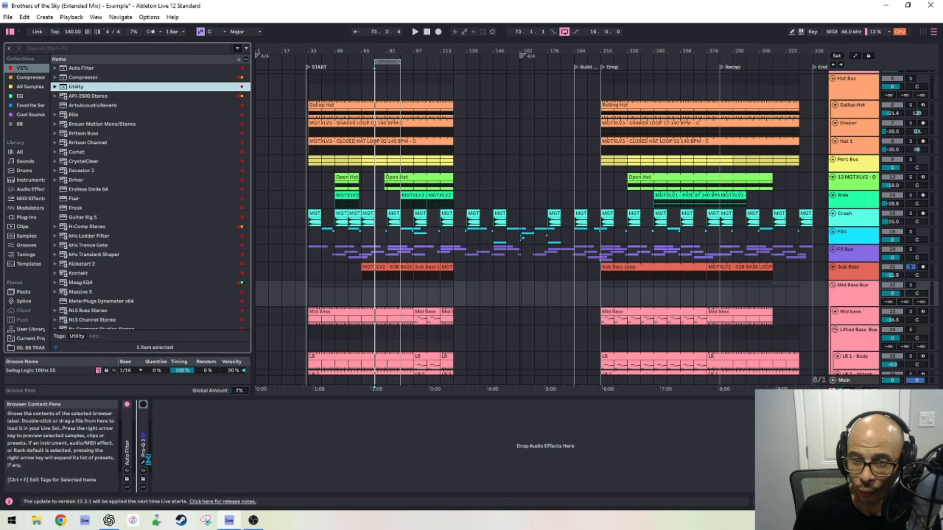
pyautogui.press('Return')
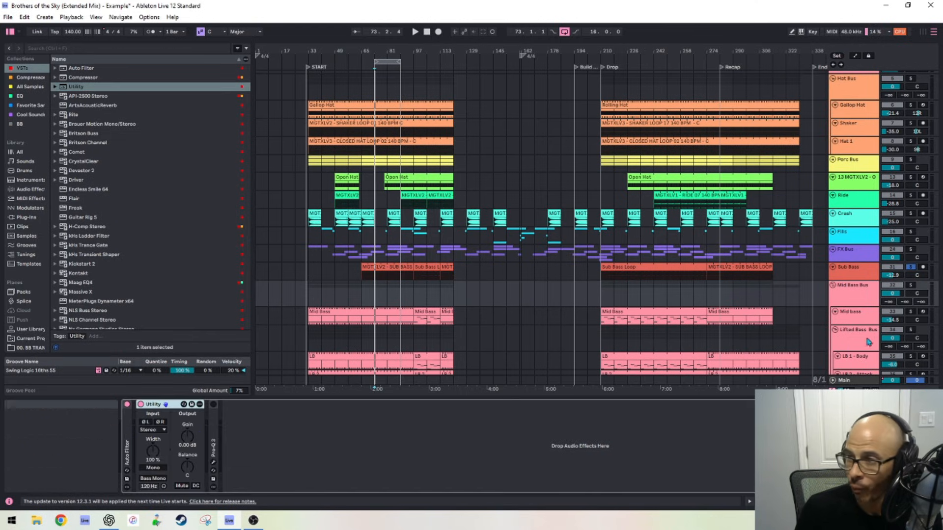
# Solo the Mid Bass Bus alone and check SPAN on the Main track, closing the analyzer when done.
pyautogui.click(910, 286)
pyautogui.hotkey('alt', 'Tab')
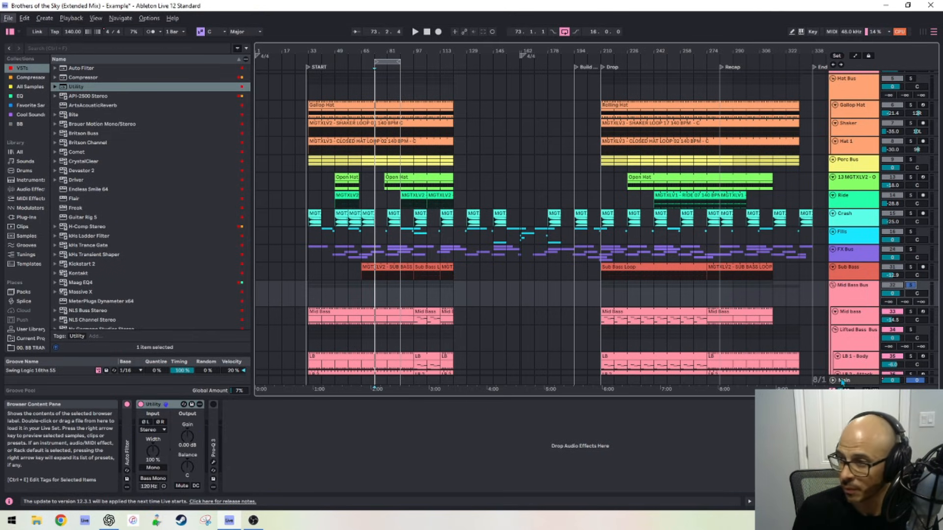
pyautogui.click(843, 381)
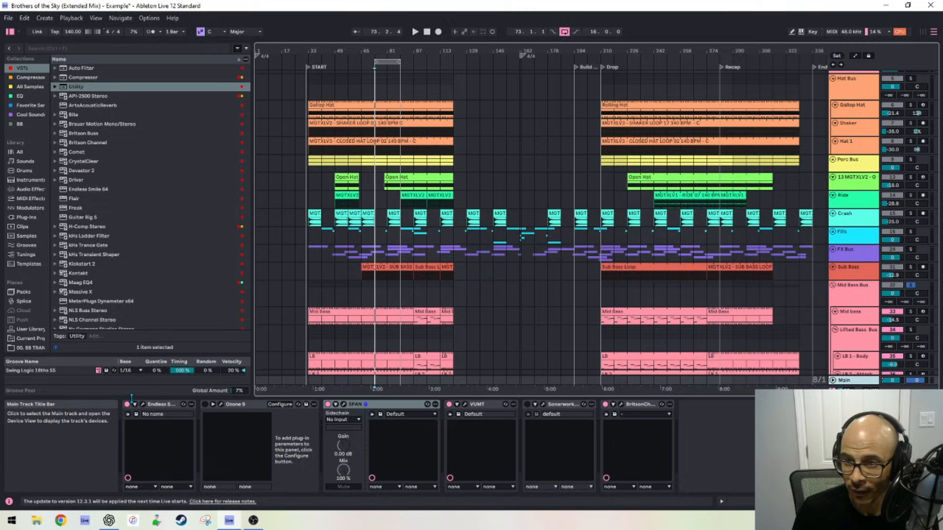
pyautogui.click(347, 404)
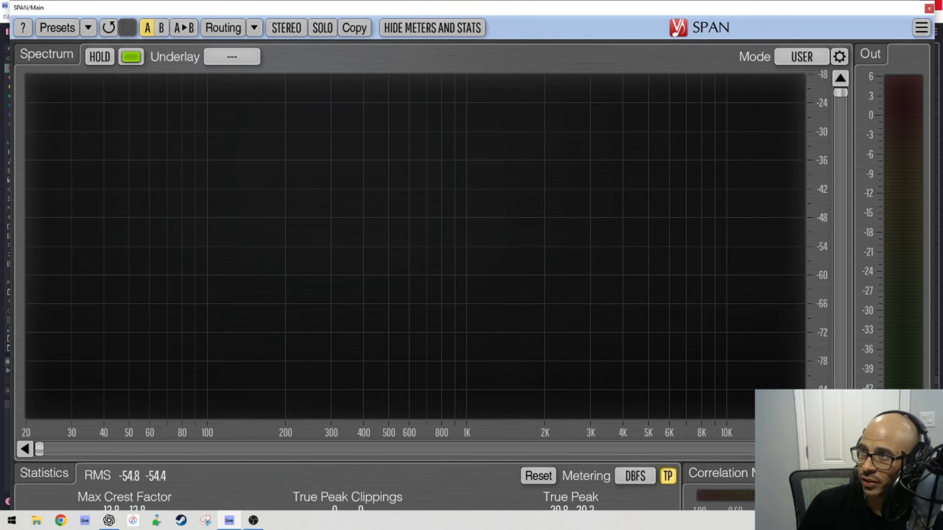
pyautogui.click(929, 8)
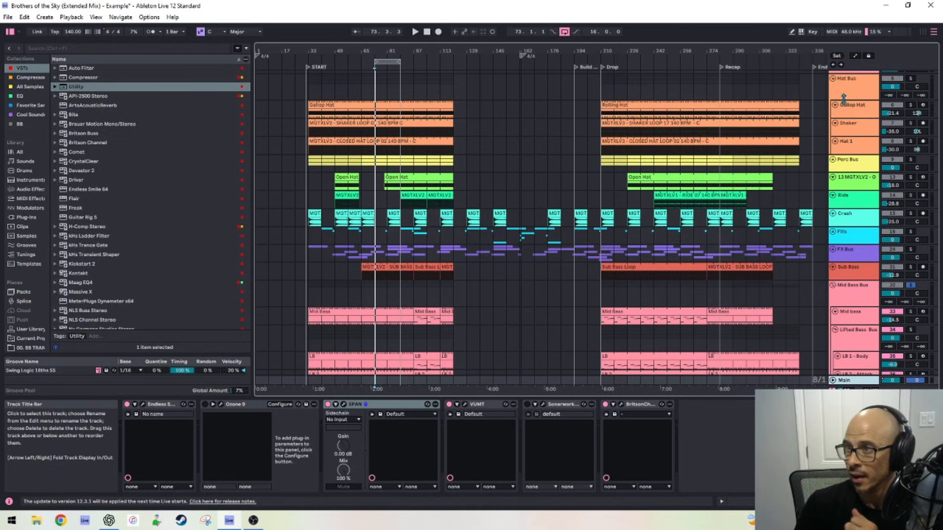
# Review the Utility devices on Sub Bass and Mid bass, and set the Mid Bass Bus Utility's width to 40%.
pyautogui.click(851, 269)
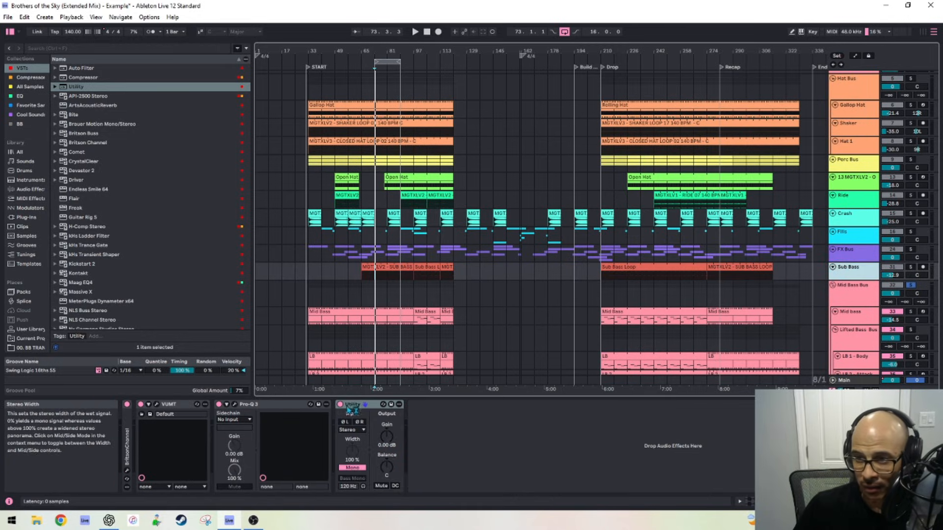
pyautogui.click(854, 314)
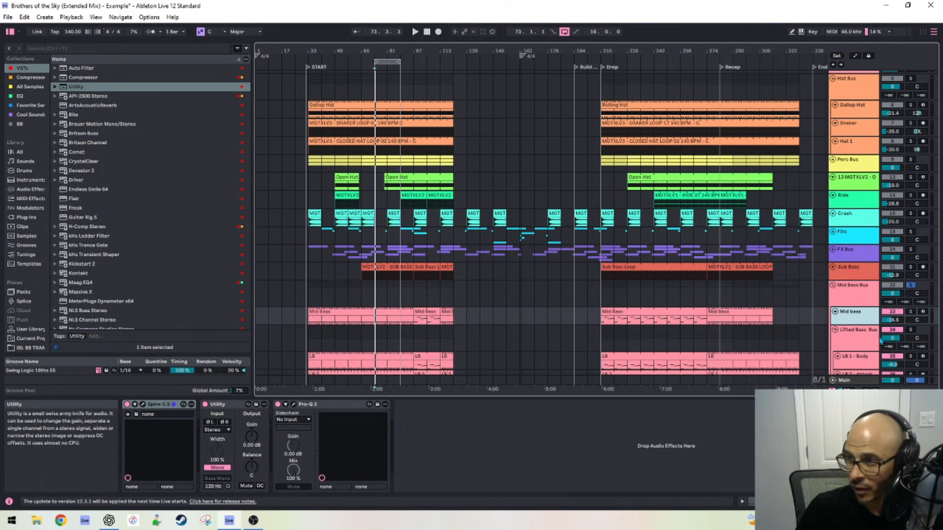
pyautogui.click(854, 297)
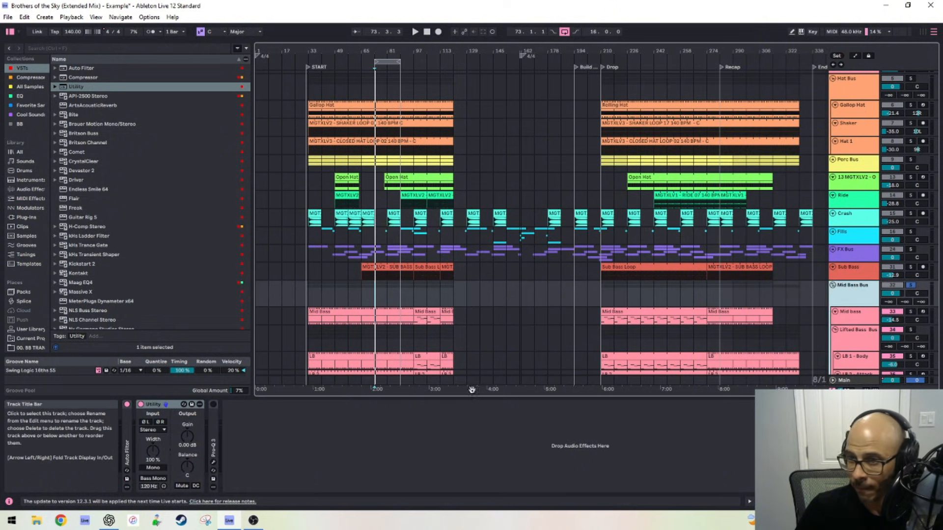
pyautogui.click(95, 90)
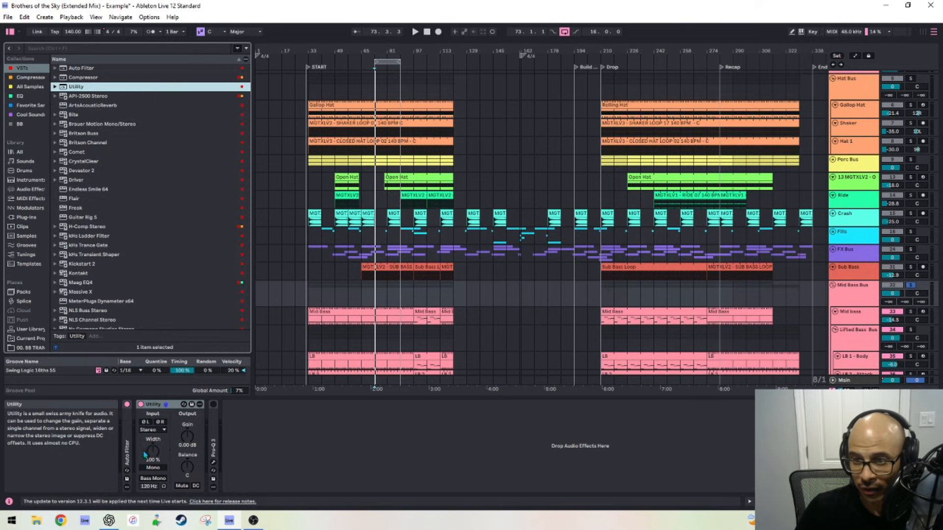
pyautogui.moveTo(154, 453); pyautogui.dragTo(154, 479)
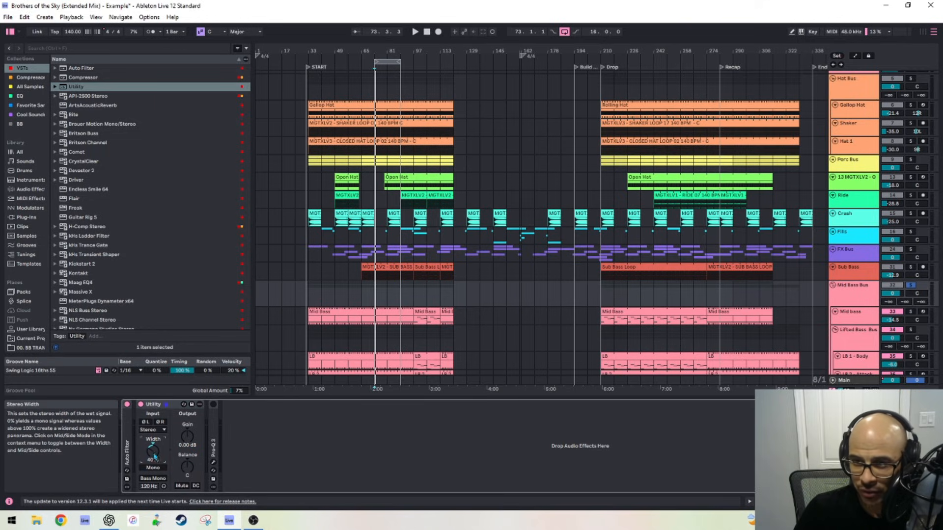
# Play the Mid Bass Bus and compare its sound with the Utility bypassed and re-enabled.
pyautogui.scroll(-3, 206, 251)
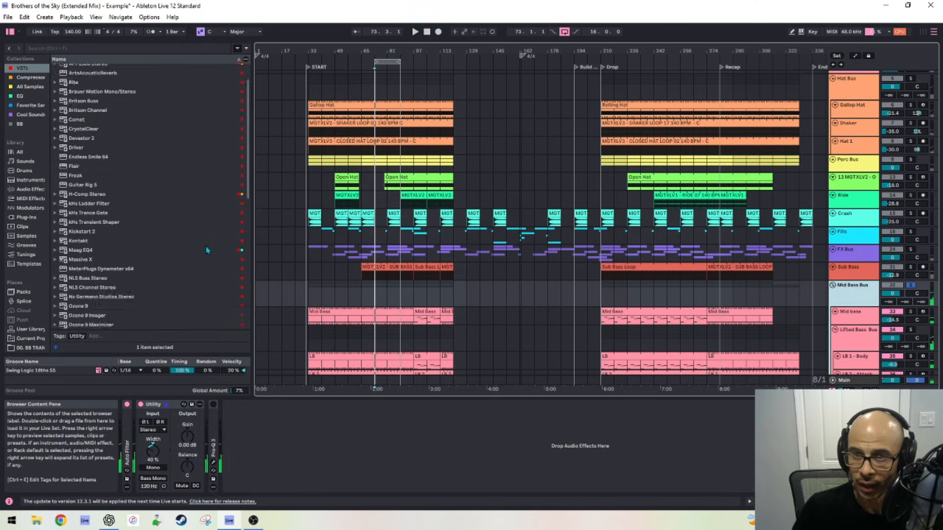
pyautogui.scroll(-10, 118, 225)
pyautogui.press('space')
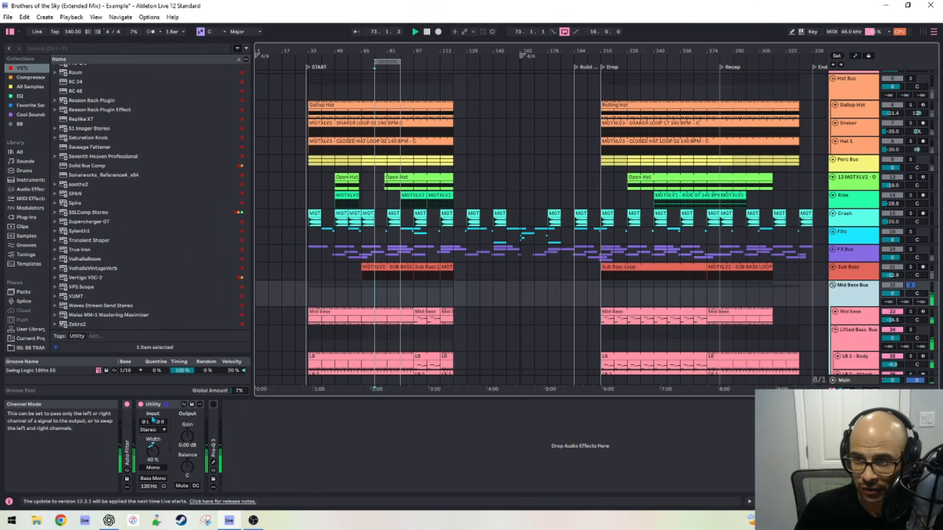
pyautogui.click(141, 408)
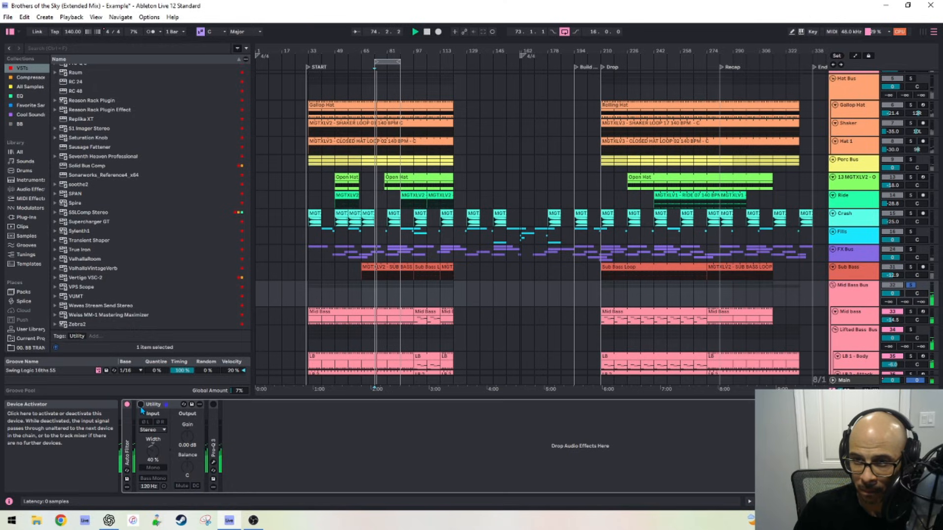
pyautogui.click(141, 408)
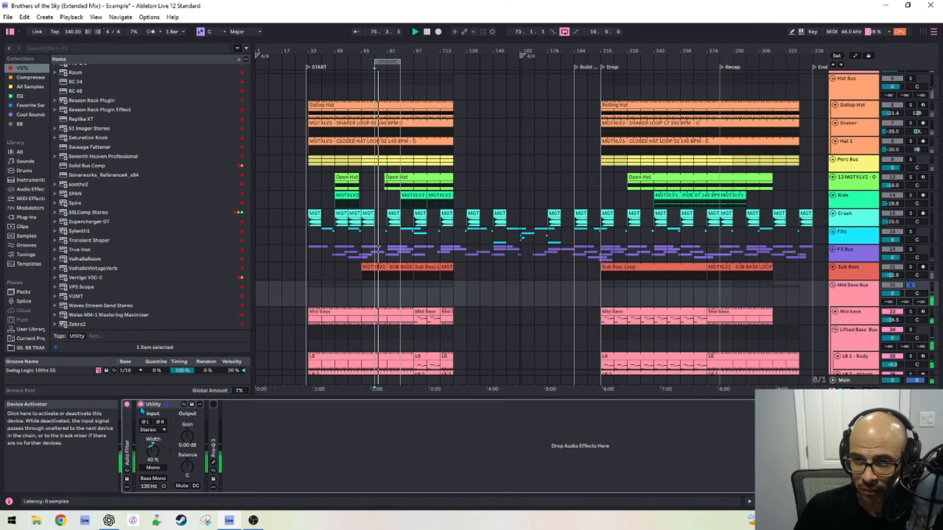
# Solo the Kick, Clap and Hat Bus together with the Mid Bass Bus, audition them, and select the Clap track.
pyautogui.scroll(2, 916, 74)
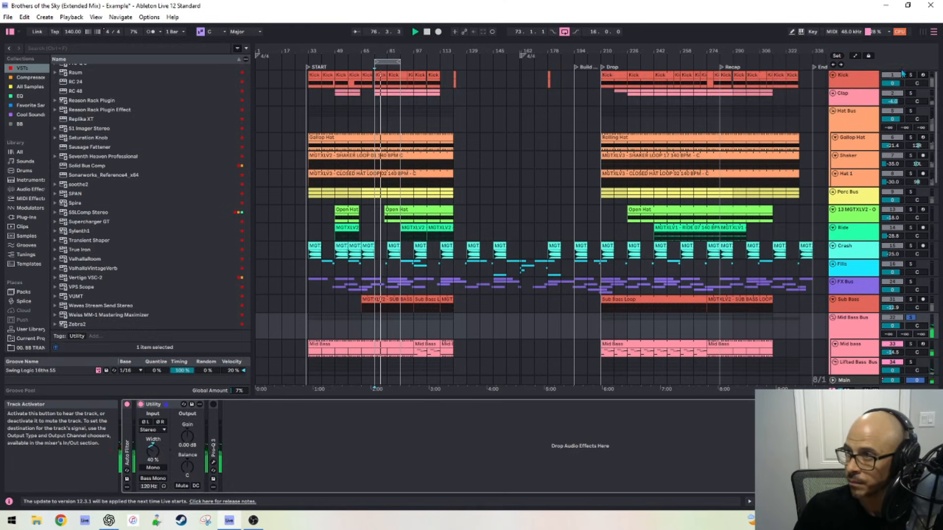
pyautogui.click(917, 74)
pyautogui.keyDown('ctrl'); pyautogui.click(911, 75); pyautogui.keyUp('ctrl')
pyautogui.press('space')
pyautogui.press('space')
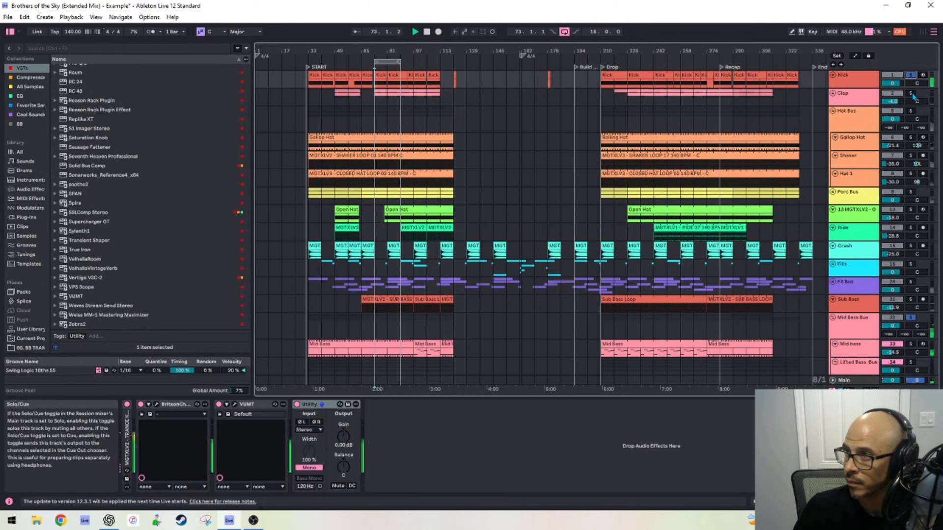
pyautogui.keyDown('ctrl'); pyautogui.click(912, 93); pyautogui.keyUp('ctrl')
pyautogui.keyDown('ctrl'); pyautogui.click(911, 111); pyautogui.keyUp('ctrl')
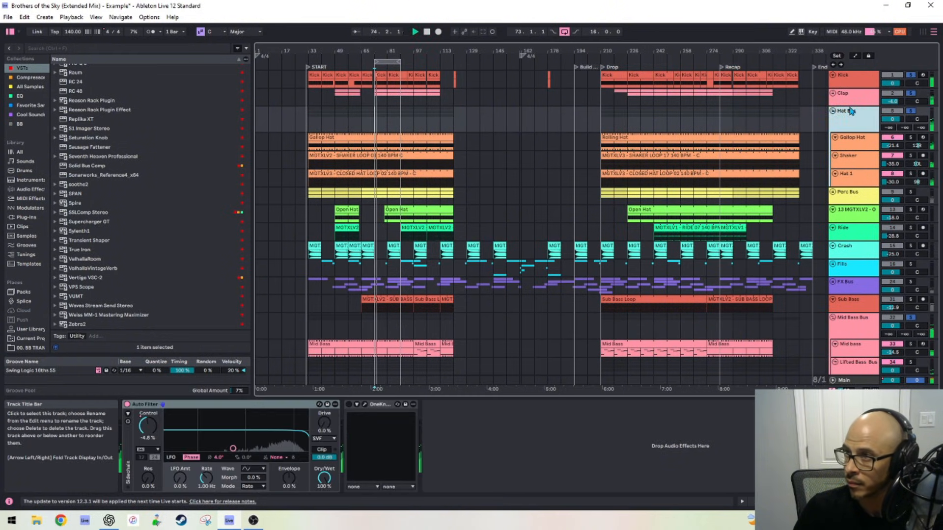
pyautogui.click(850, 103)
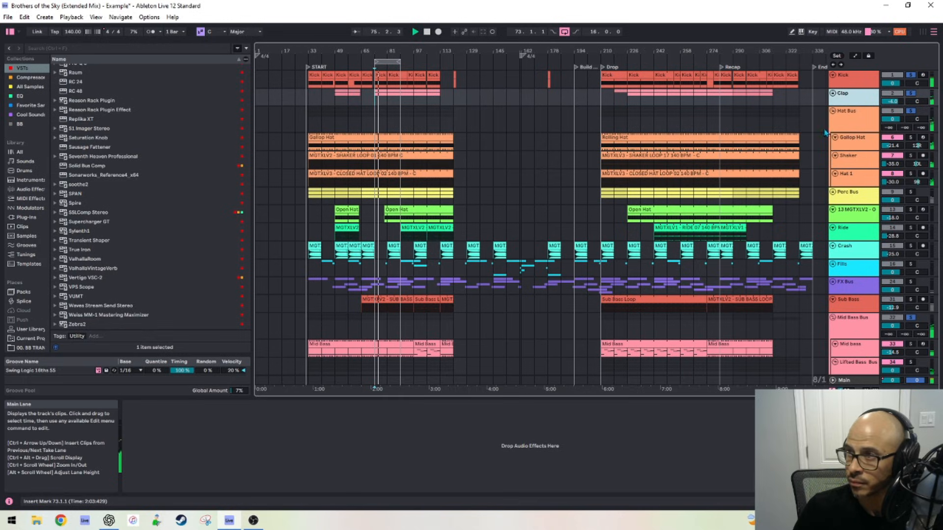
# Examine the Mid Bass Bus and the rest of the arrangement's tracks, unfolding the Atmosphere group to view its layers.
pyautogui.scroll(-2, 846, 188)
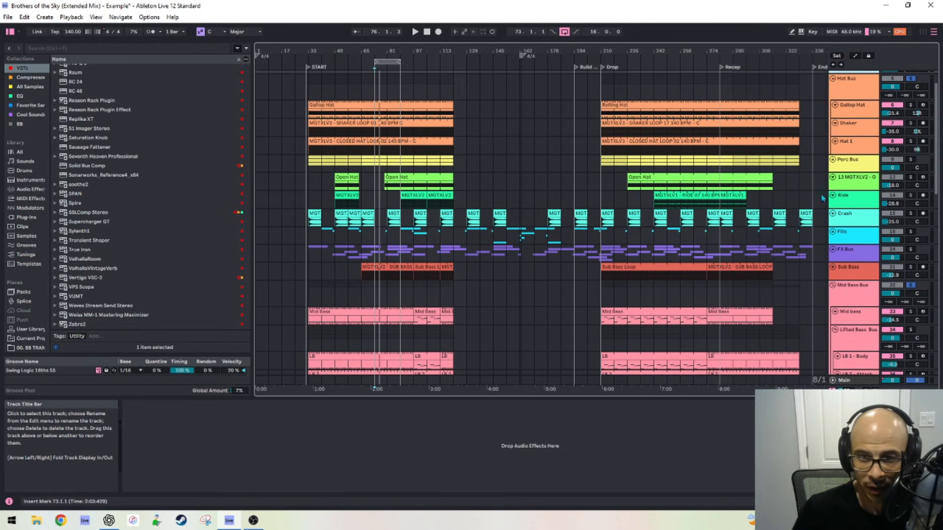
pyautogui.click(367, 289)
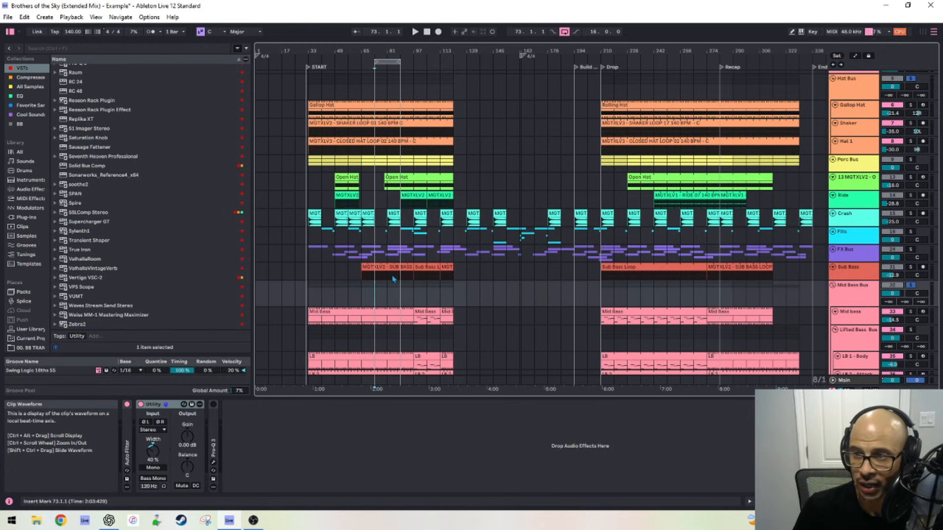
pyautogui.scroll(1, 385, 294)
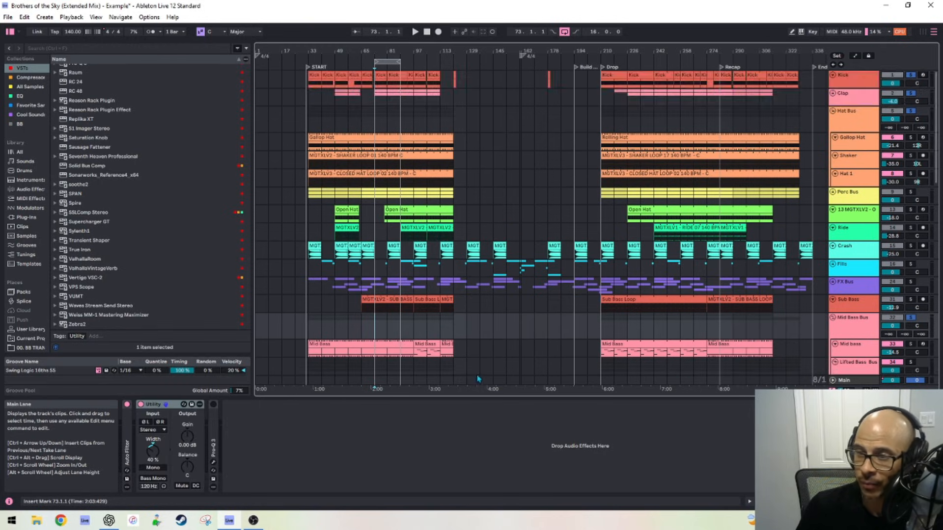
pyautogui.scroll(-2, 385, 294)
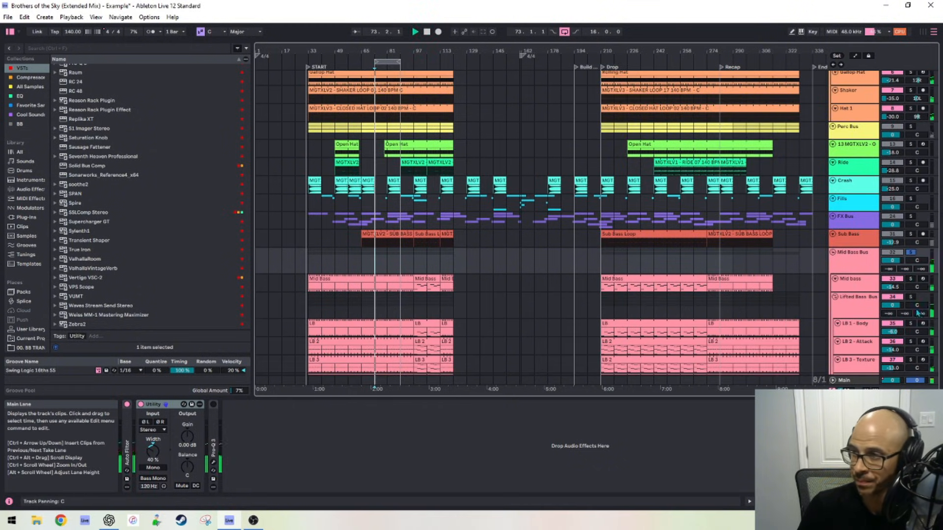
pyautogui.scroll(-2, 915, 236)
pyautogui.scroll(-13, 915, 236)
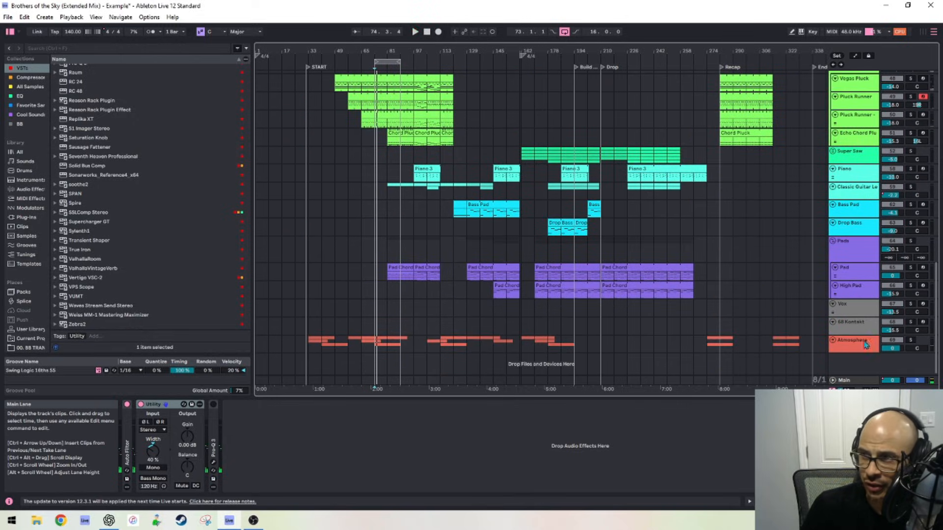
pyautogui.click(833, 340)
pyautogui.scroll(-2, 588, 371)
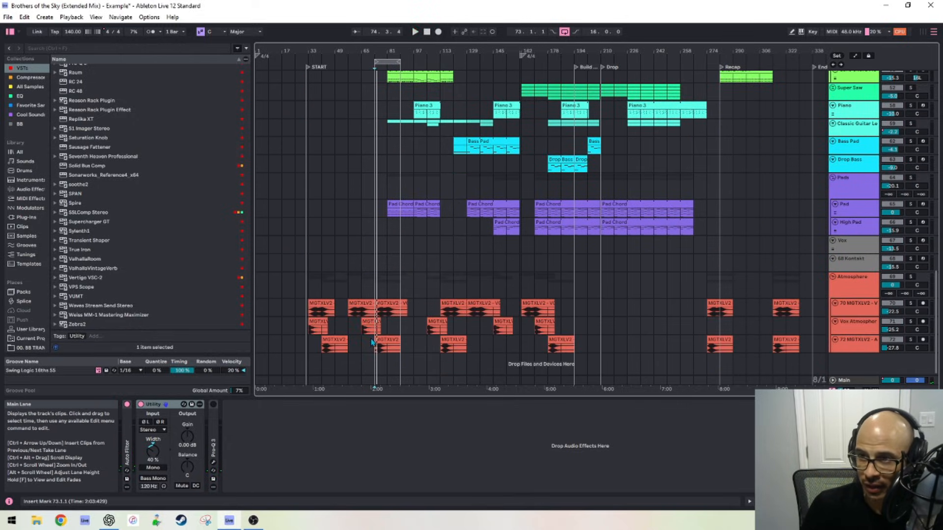
pyautogui.scroll(15, 375, 337)
pyautogui.scroll(-3, 422, 262)
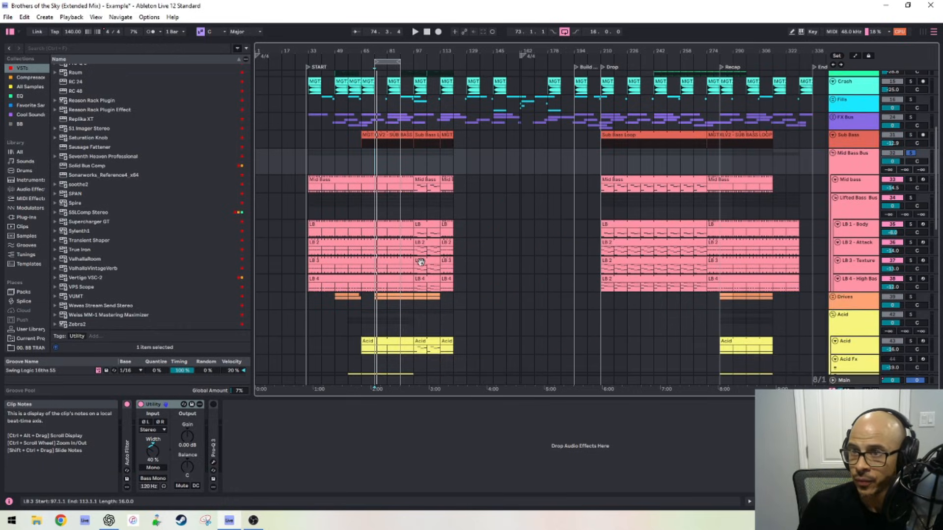
pyautogui.scroll(2, 421, 262)
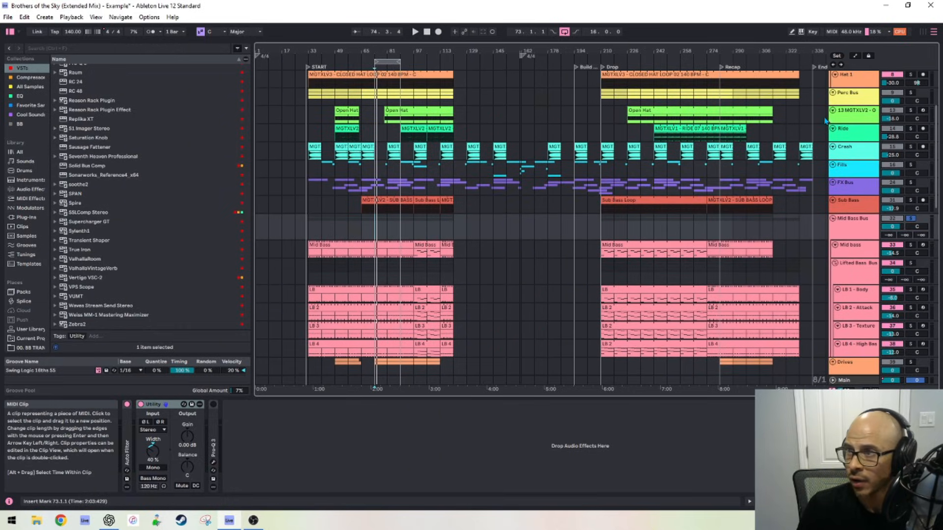
# Add a Utility to the Crash track.
pyautogui.click(846, 154)
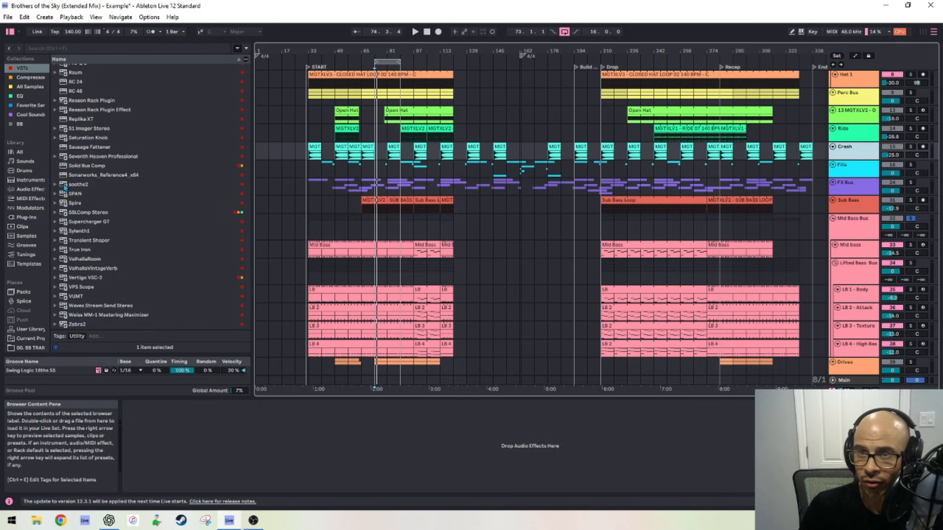
pyautogui.scroll(15, 72, 104)
pyautogui.moveTo(77, 88); pyautogui.dragTo(152, 419)
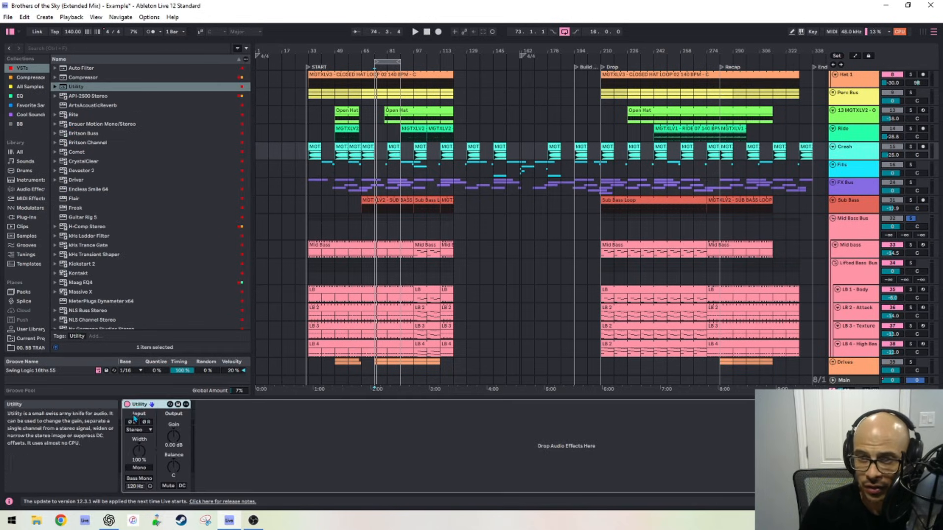
# Solo the Crash track and check its spectrum during playback with SPAN on the Main track.
pyautogui.click(910, 147)
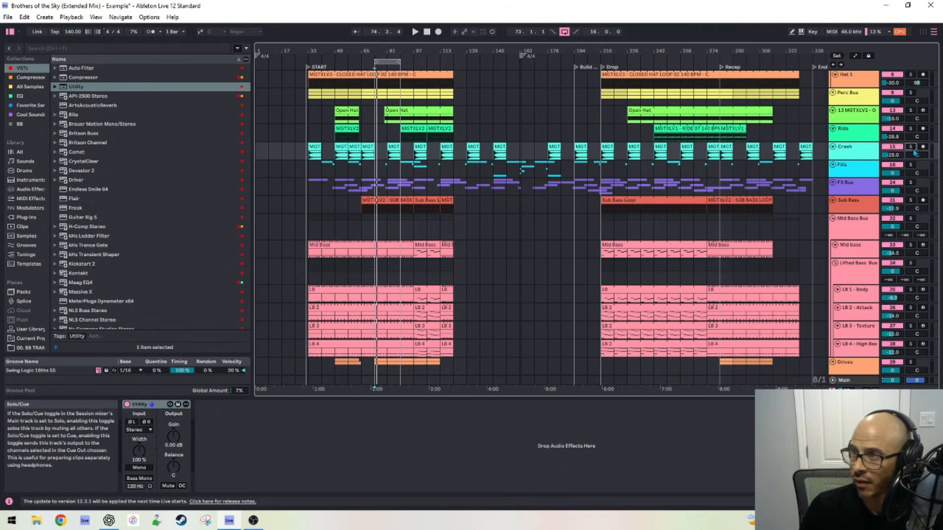
pyautogui.click(852, 368)
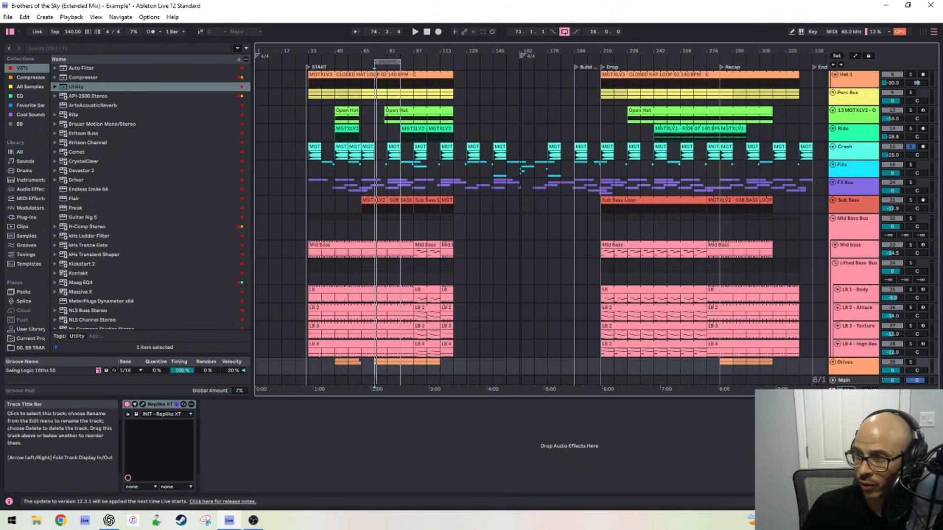
pyautogui.click(851, 381)
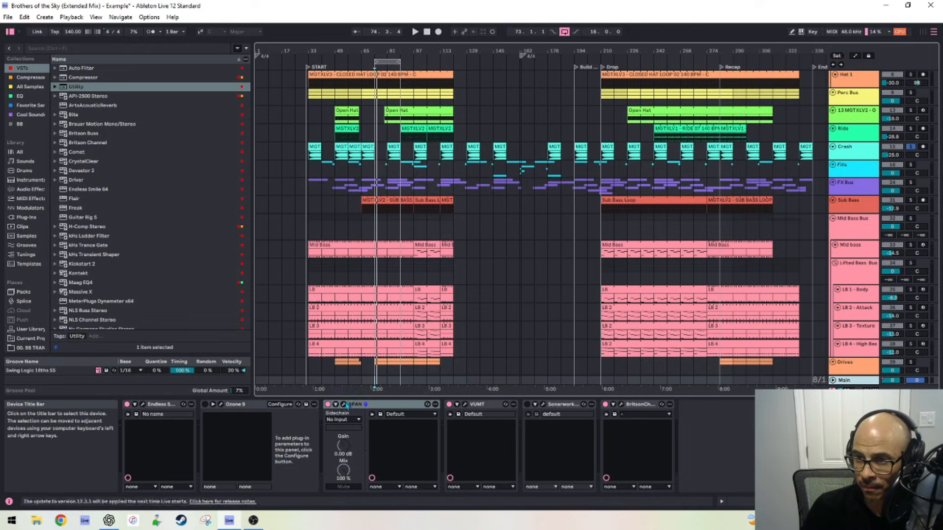
pyautogui.click(345, 405)
pyautogui.press('space')
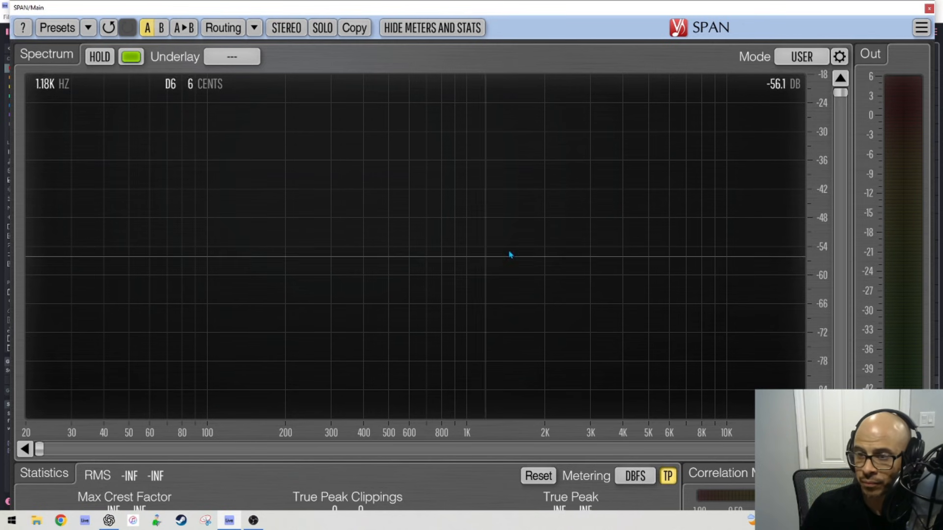
pyautogui.moveTo(629, 6); pyautogui.dragTo(653, 8)
pyautogui.click(394, 153)
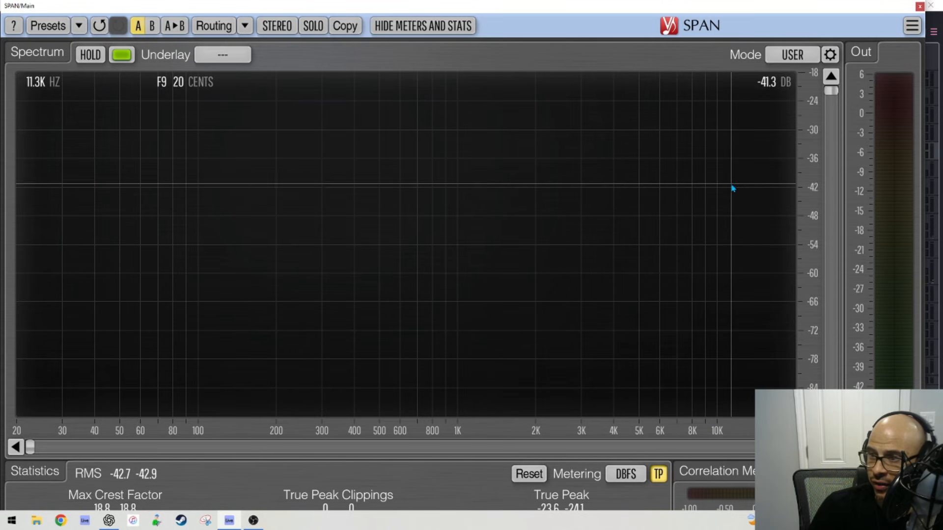
pyautogui.click(920, 7)
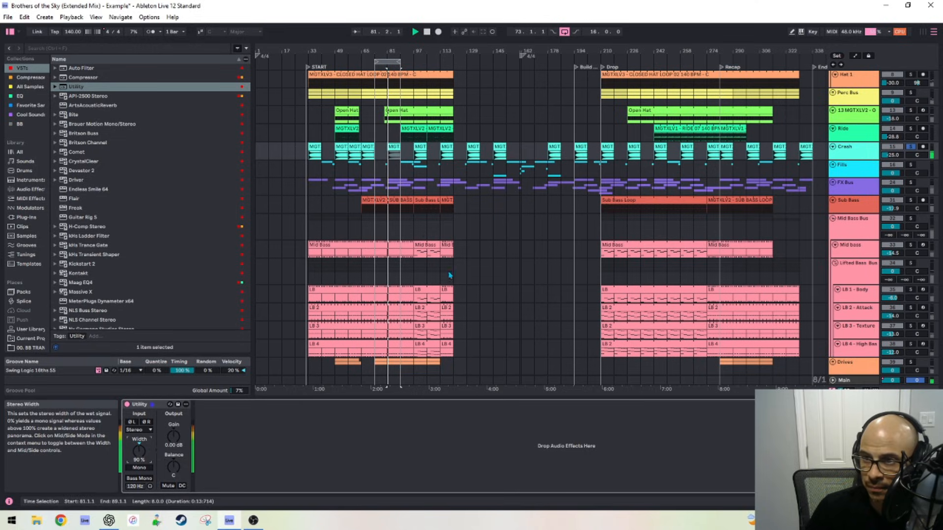
# Examine the device chains of the Mid Bass Bus, Clap, Kick, Main and Gallop Hat tracks.
pyautogui.click(861, 238)
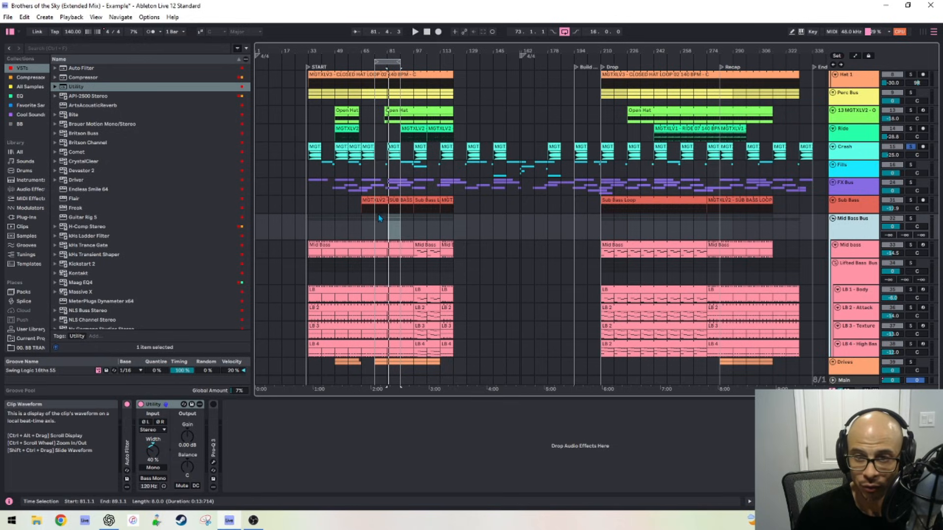
pyautogui.scroll(-2, 378, 214)
pyautogui.scroll(1, 399, 235)
pyautogui.scroll(3, 359, 270)
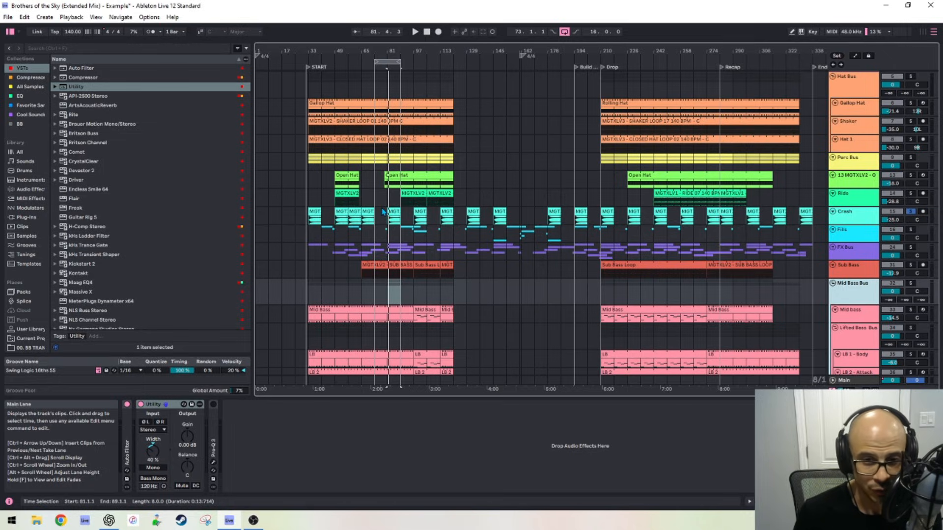
pyautogui.scroll(2, 754, 208)
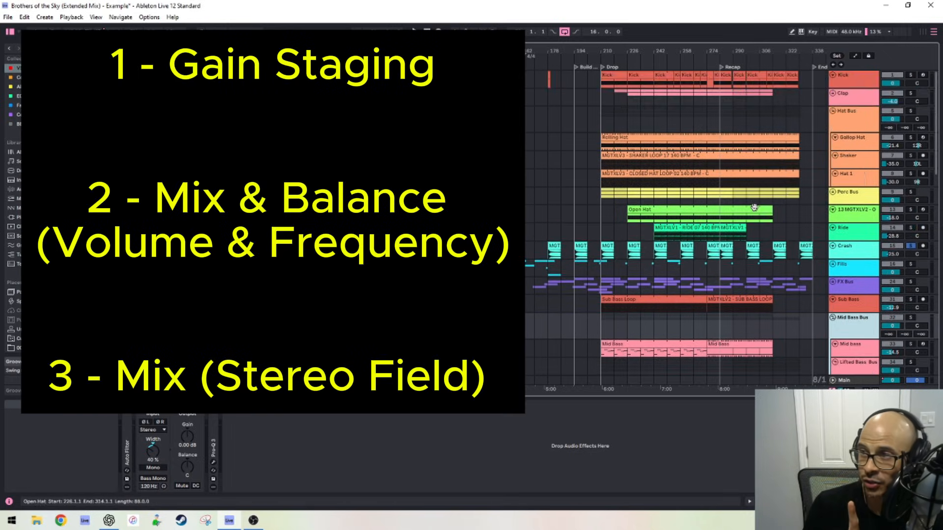
pyautogui.click(863, 99)
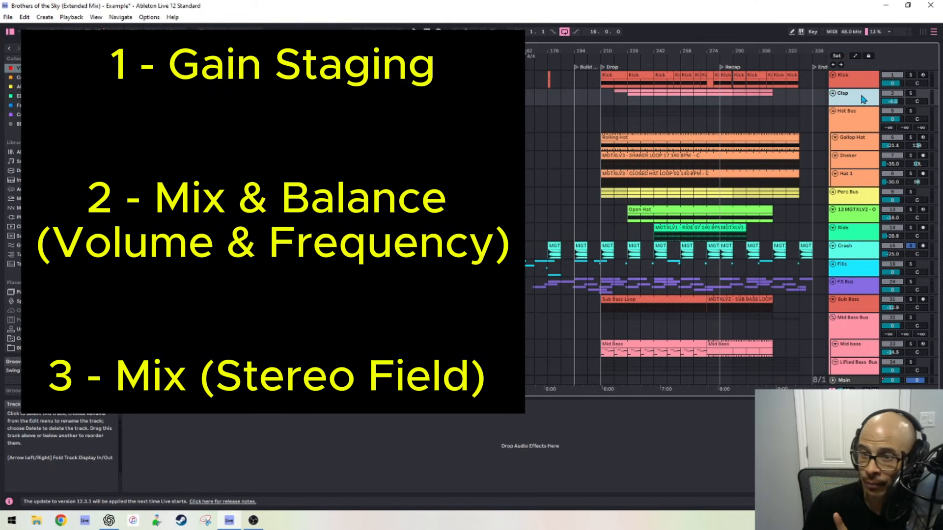
pyautogui.click(862, 81)
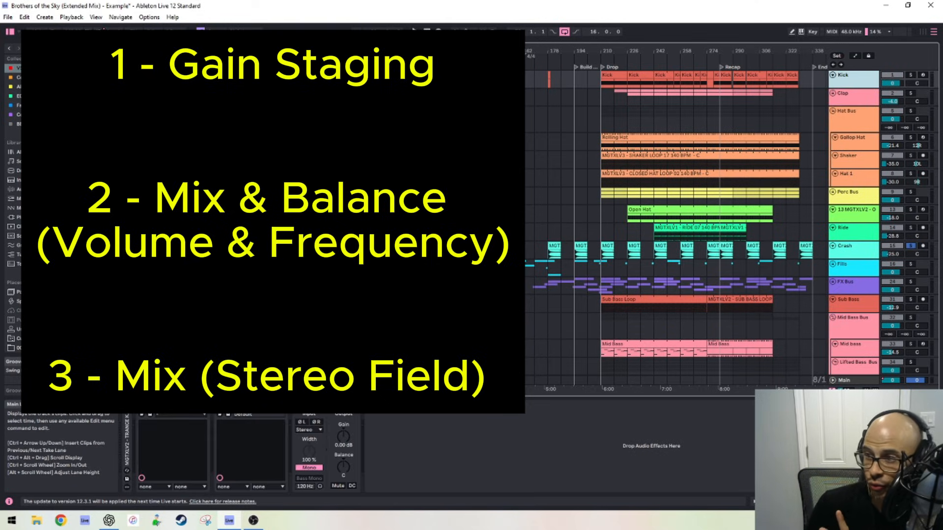
pyautogui.click(855, 213)
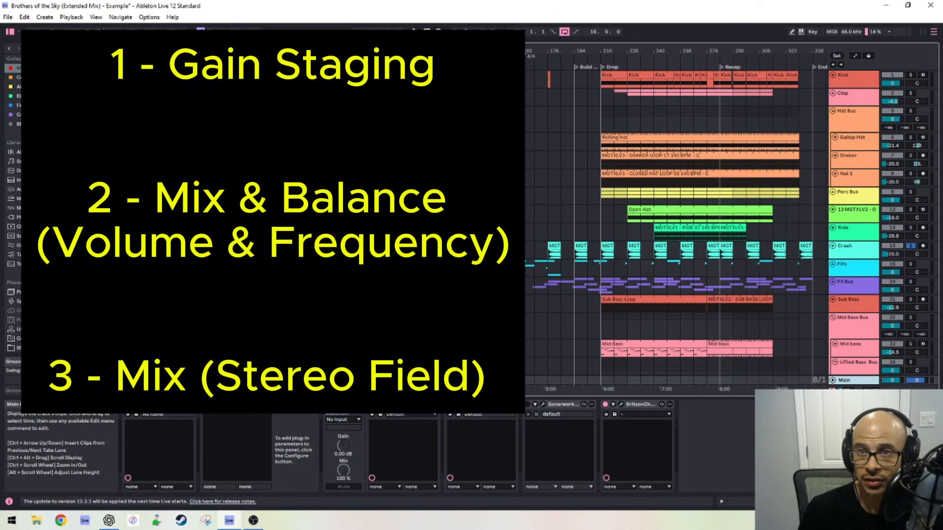
pyautogui.click(860, 139)
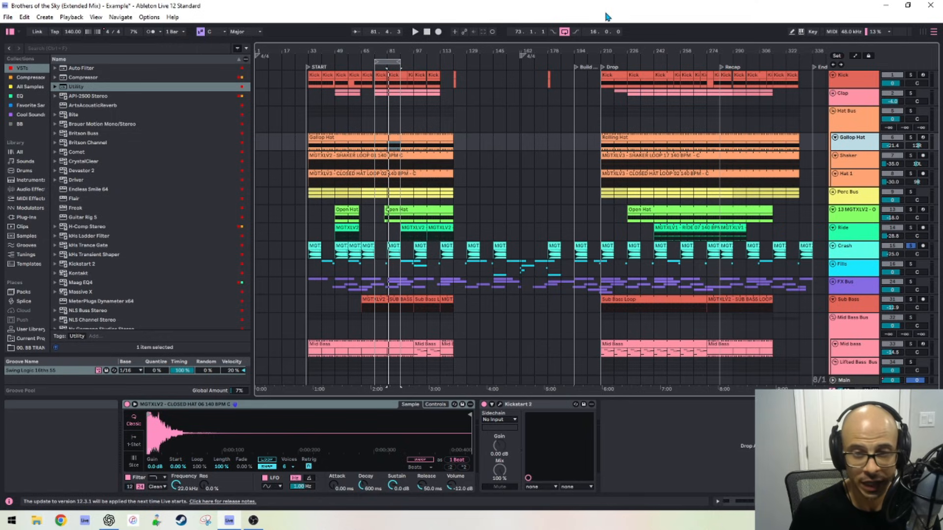
pyautogui.scroll(-2, 579, 302)
pyautogui.scroll(2, 597, 239)
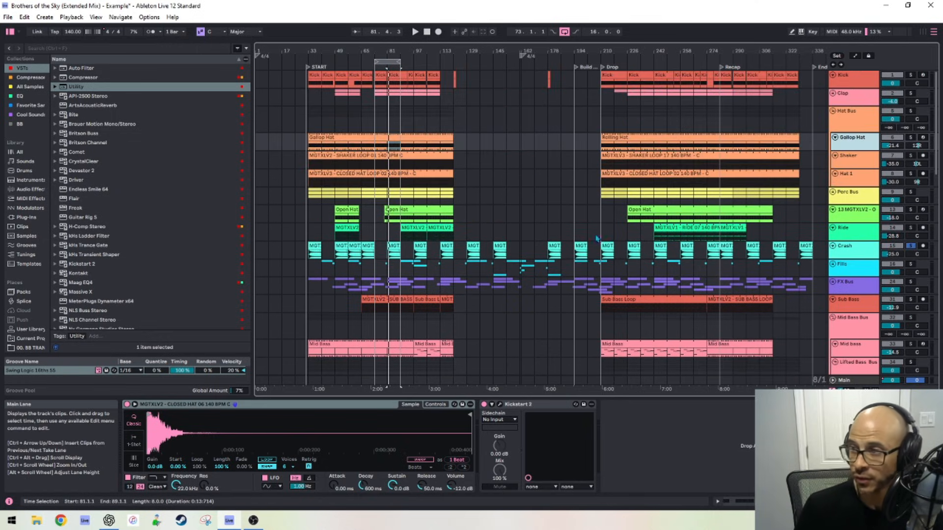